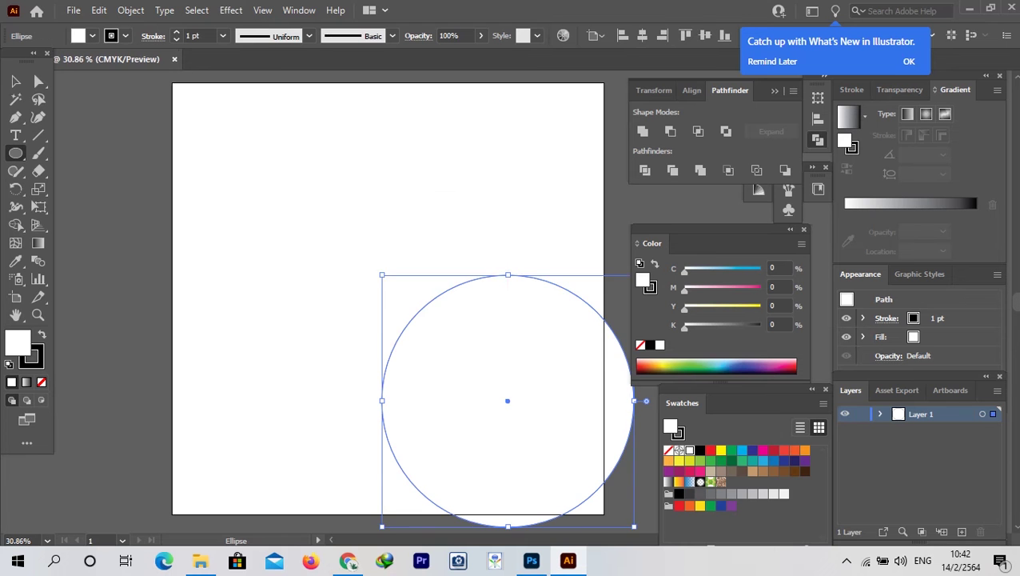
- Center the circle horizontally and vertically on the artboard
left_click(624, 330)
left_click(642, 35)
left_click(705, 35)
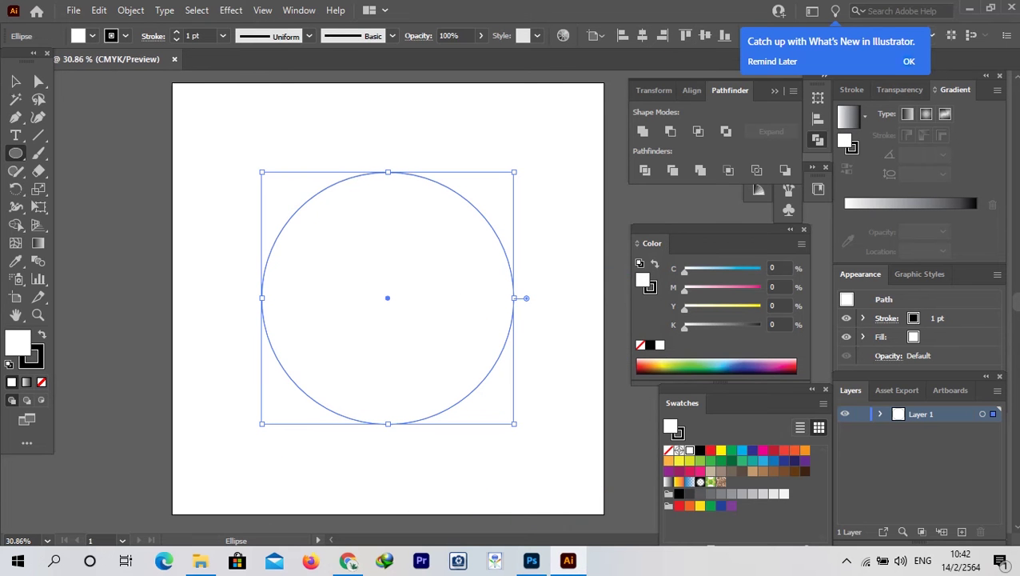
- Dismiss the What's New notice and remove the circle's stroke
left_click(909, 62)
left_click(767, 110)
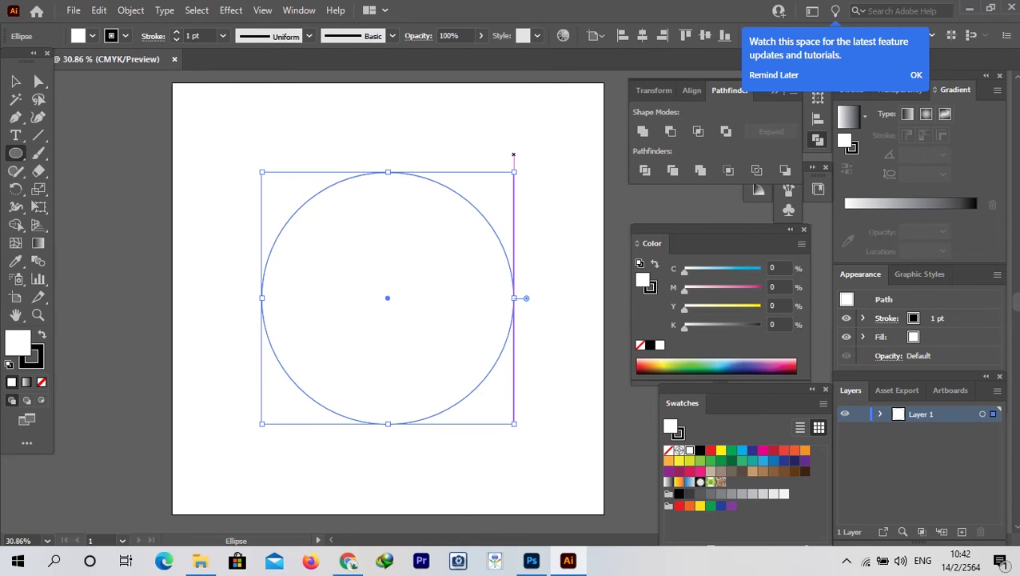
left_click_drag(682, 402, 614, 284)
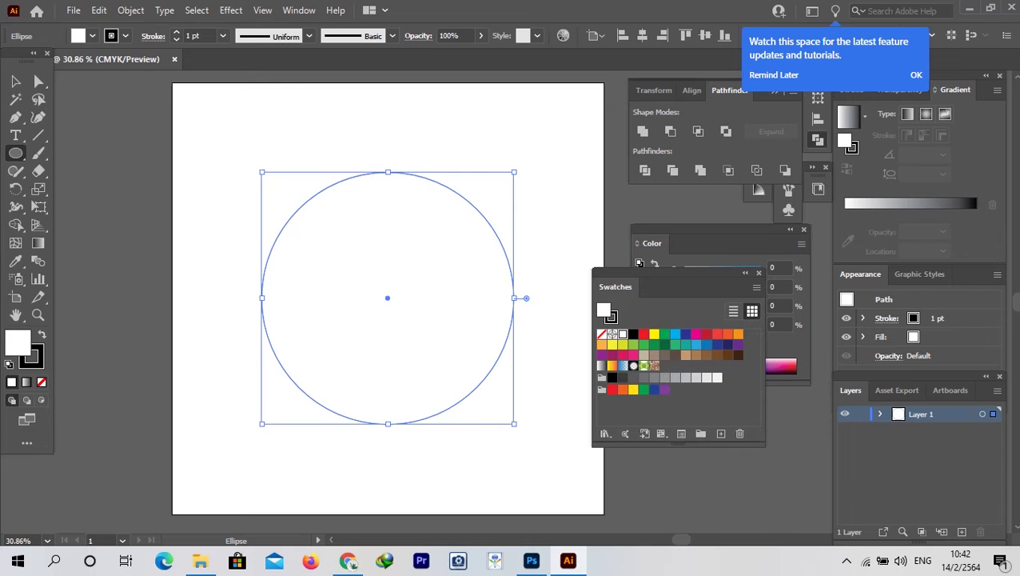
left_click(602, 333)
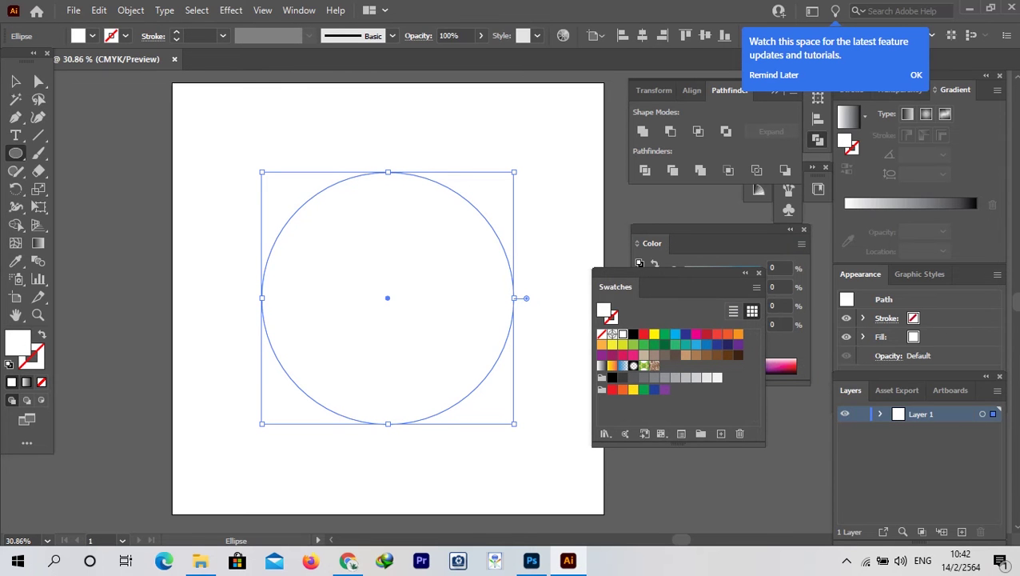
- Fill the circle with a radial gradient running from white at the center to black at the rim
left_click(27, 381)
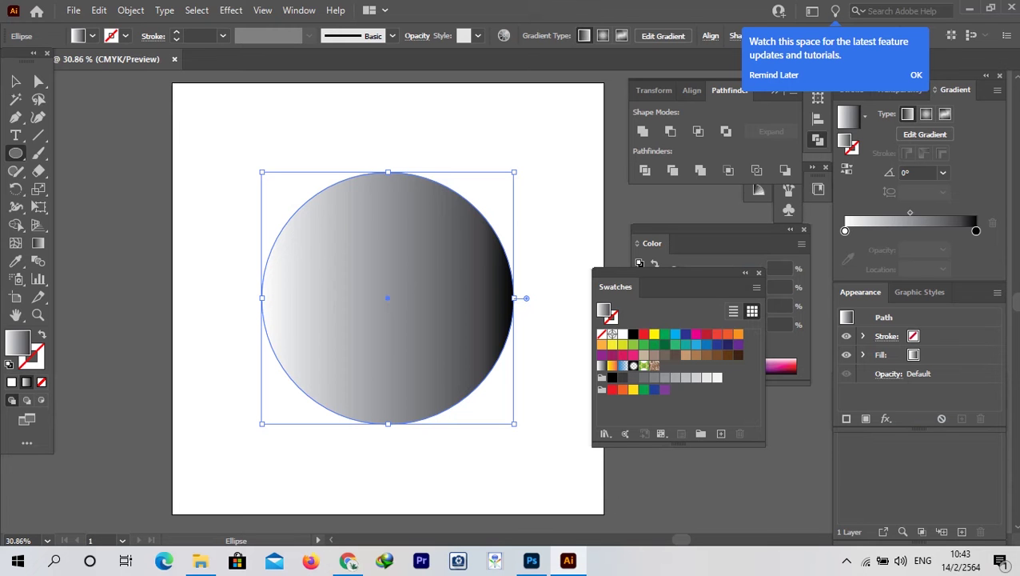
left_click_drag(670, 273, 675, 275)
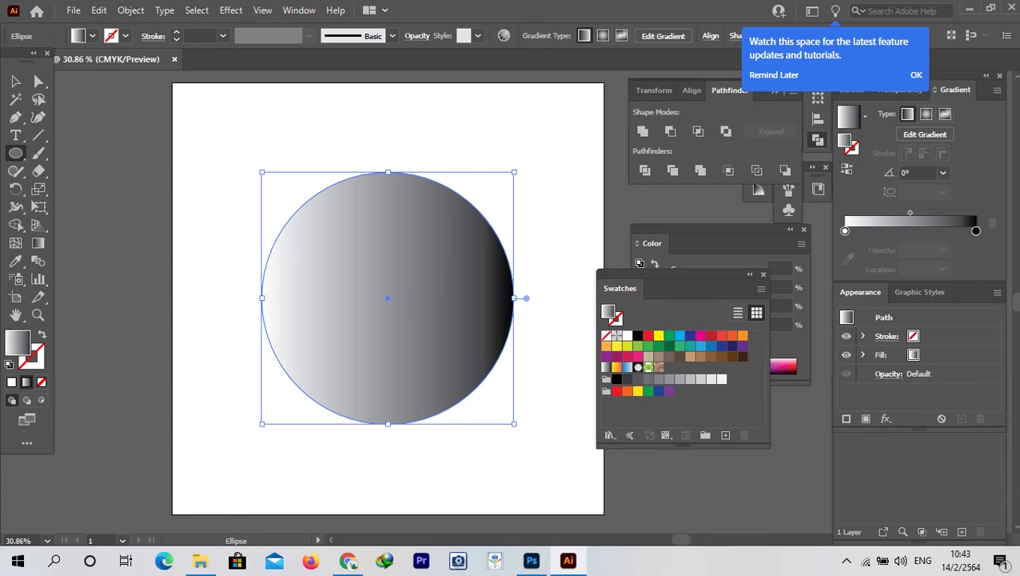
left_click(925, 114)
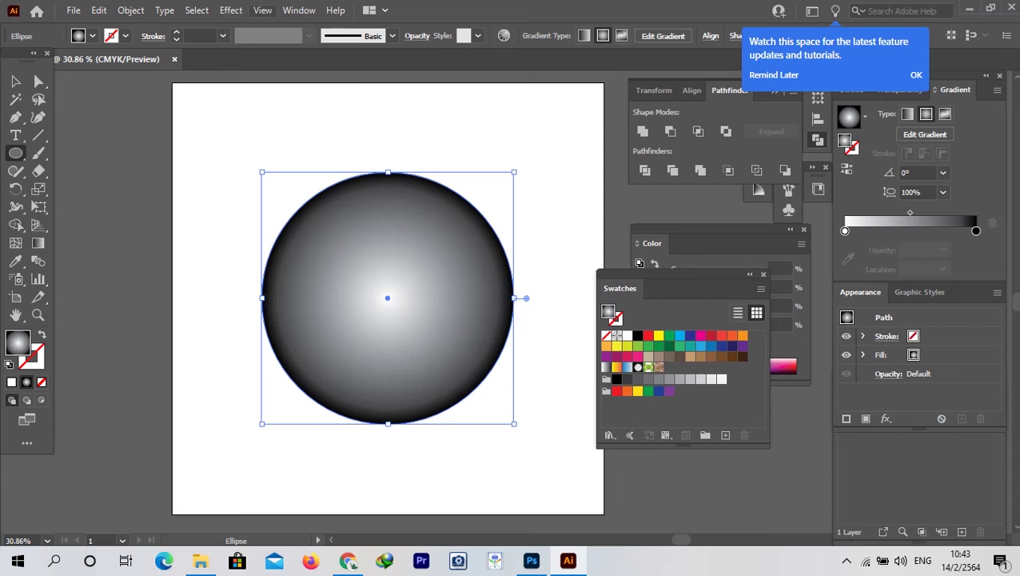
- Expand the circle's gradient fill into a gradient mesh
left_click(130, 11)
left_click(194, 183)
left_click(453, 298)
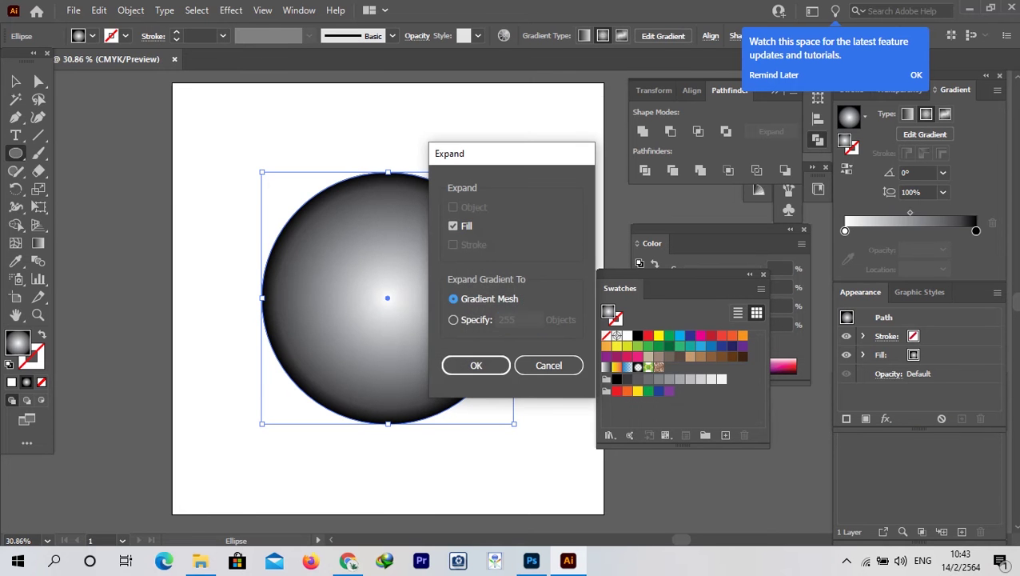
left_click(476, 364)
- Ungroup the expanded circle and release its clipping mask to separate the ellipse from the mesh
right_click(444, 247)
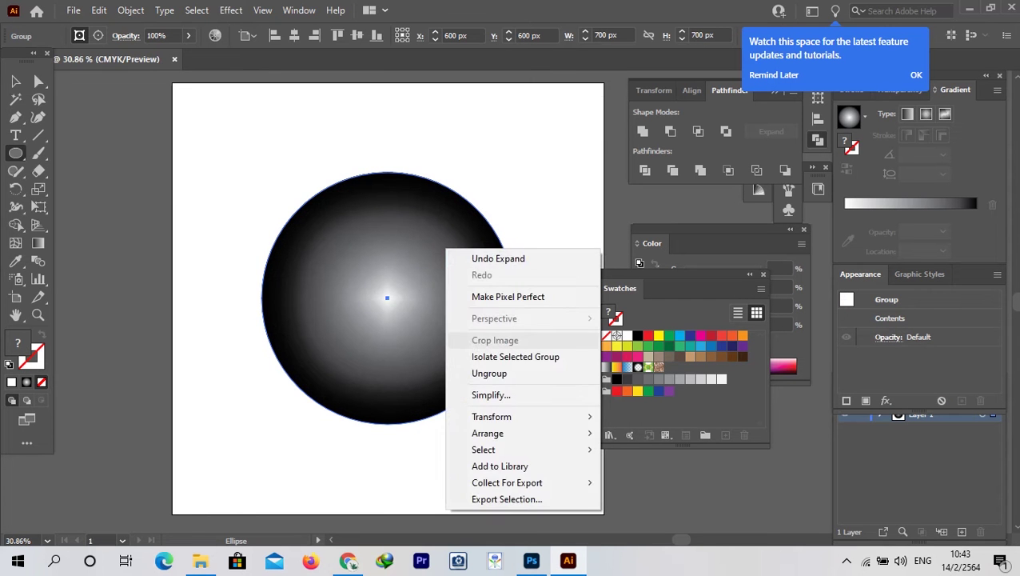
left_click(492, 370)
right_click(414, 243)
left_click(479, 368)
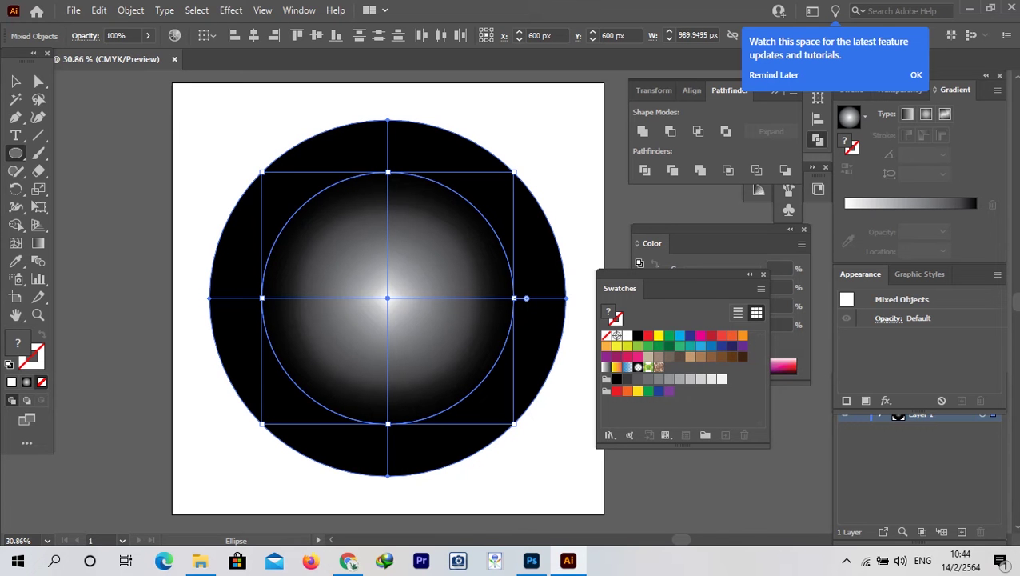
- Rearrange the workspace: close Color and Pathfinder, bring Transparency forward, and place Layers and Swatches clear of each other
left_click_drag(676, 274, 708, 402)
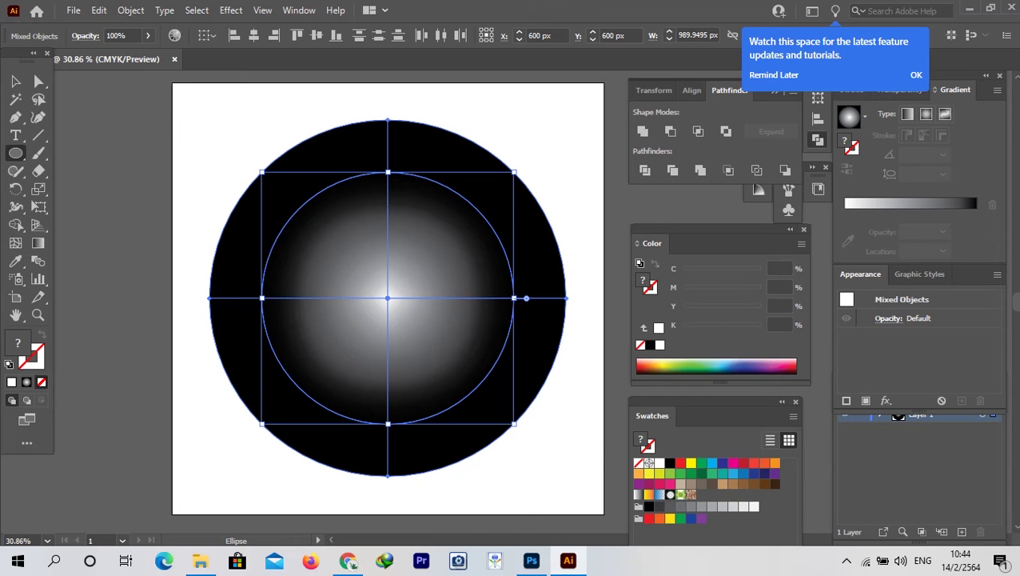
left_click(804, 230)
left_click(916, 75)
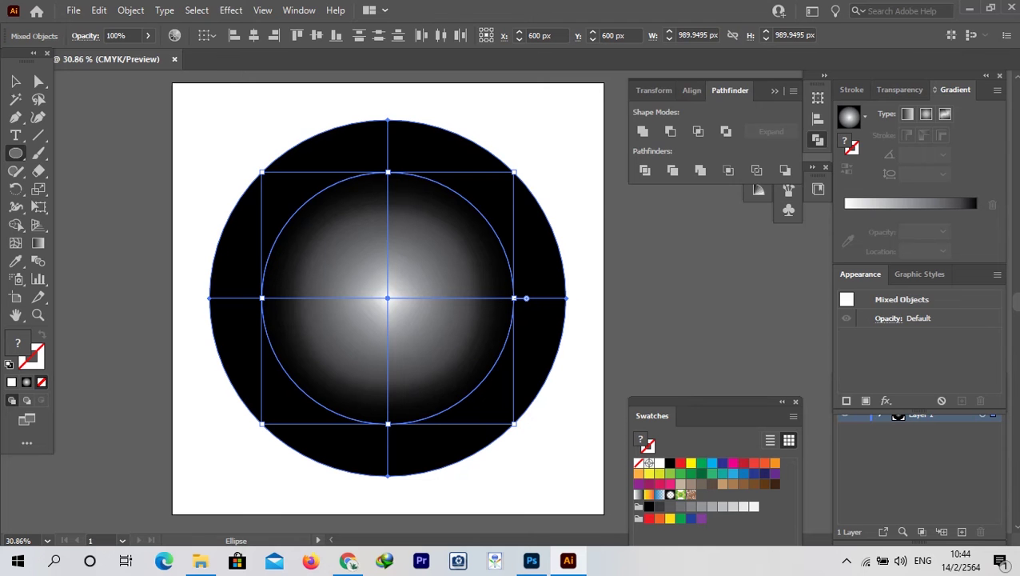
left_click_drag(762, 90, 708, 119)
left_click(740, 107)
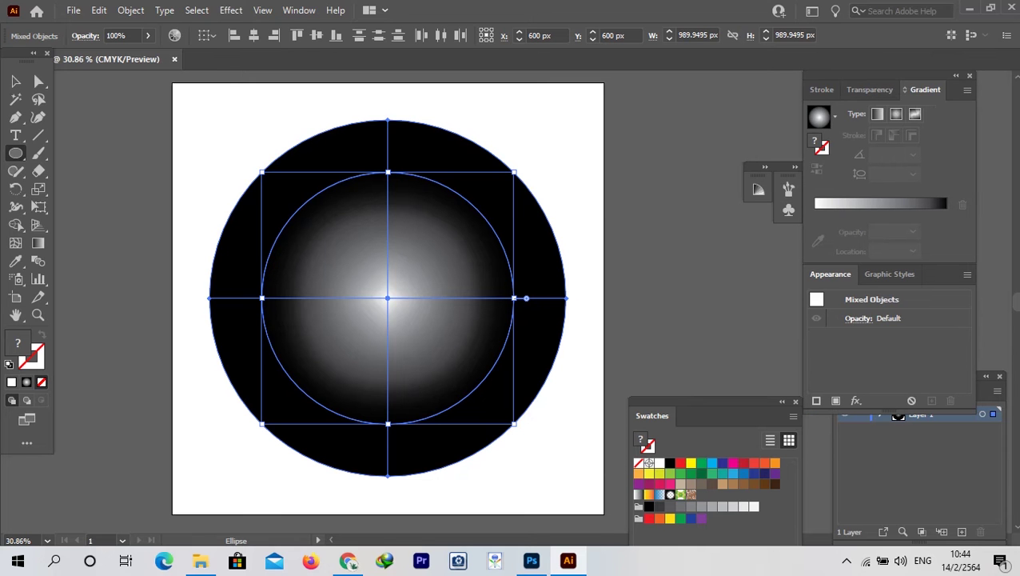
left_click(873, 89)
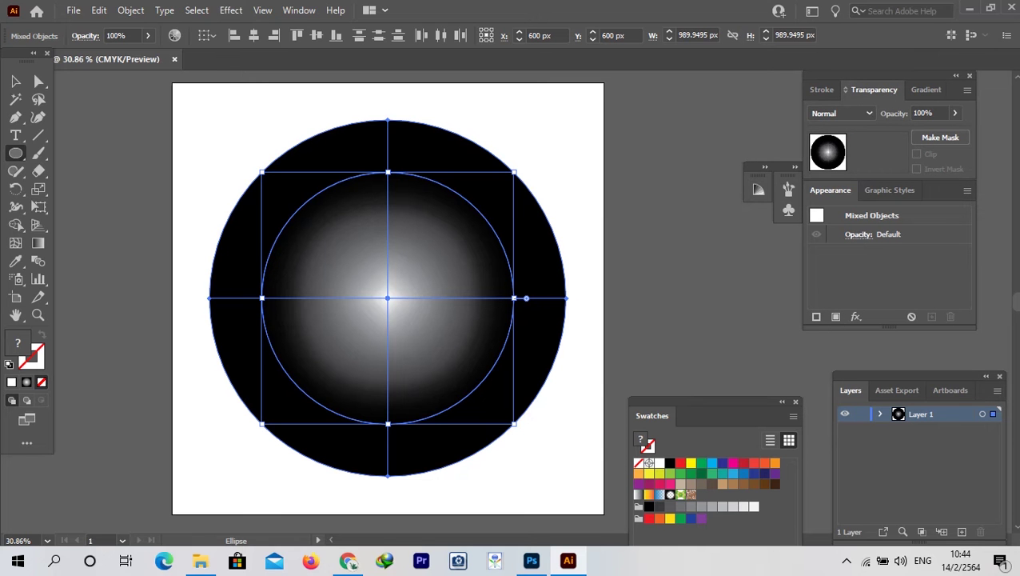
left_click_drag(849, 390, 625, 234)
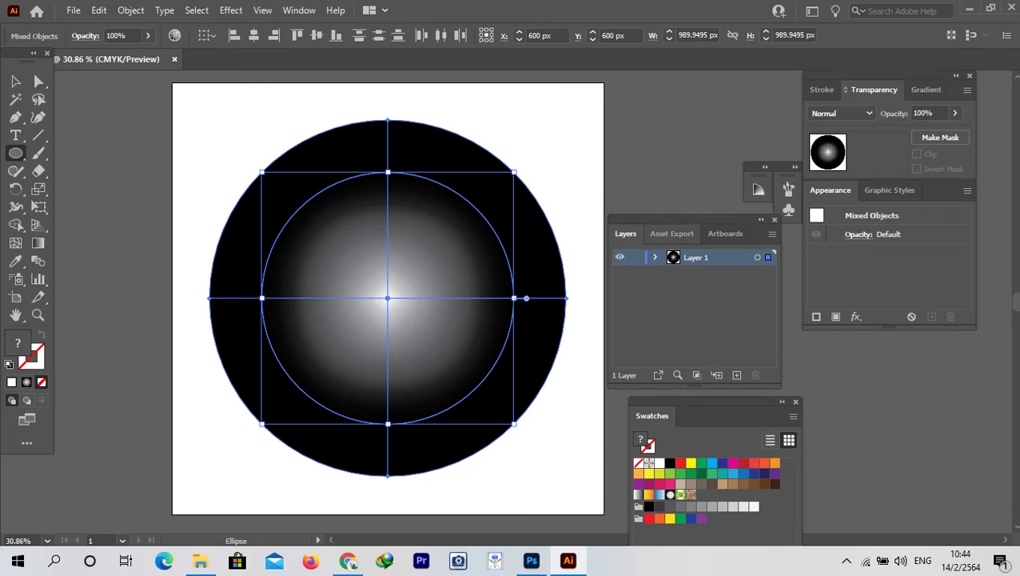
left_click_drag(652, 415, 830, 365)
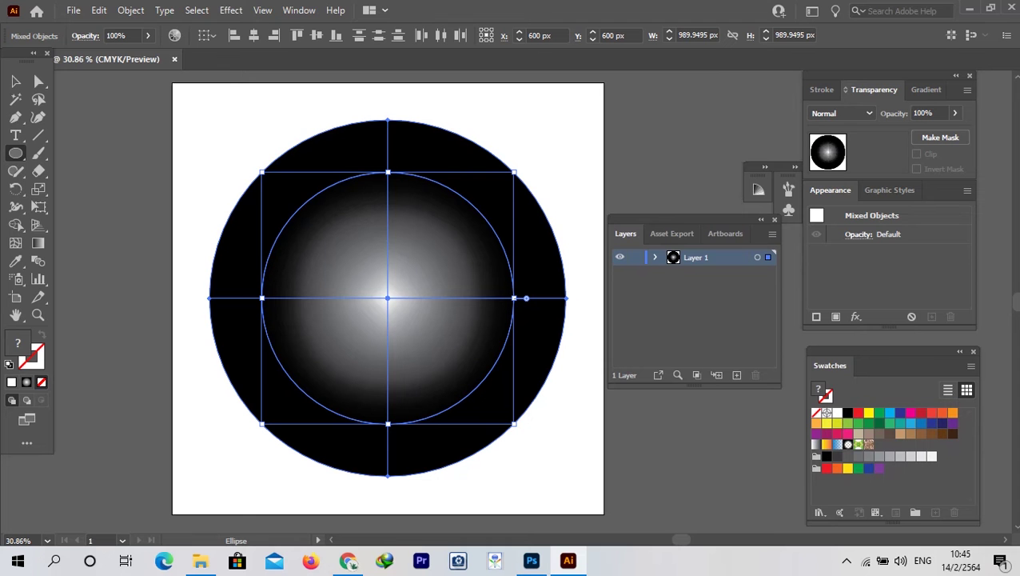
- Delete the unfilled ellipse from Layer 1, keeping only the mesh object
left_click(655, 257)
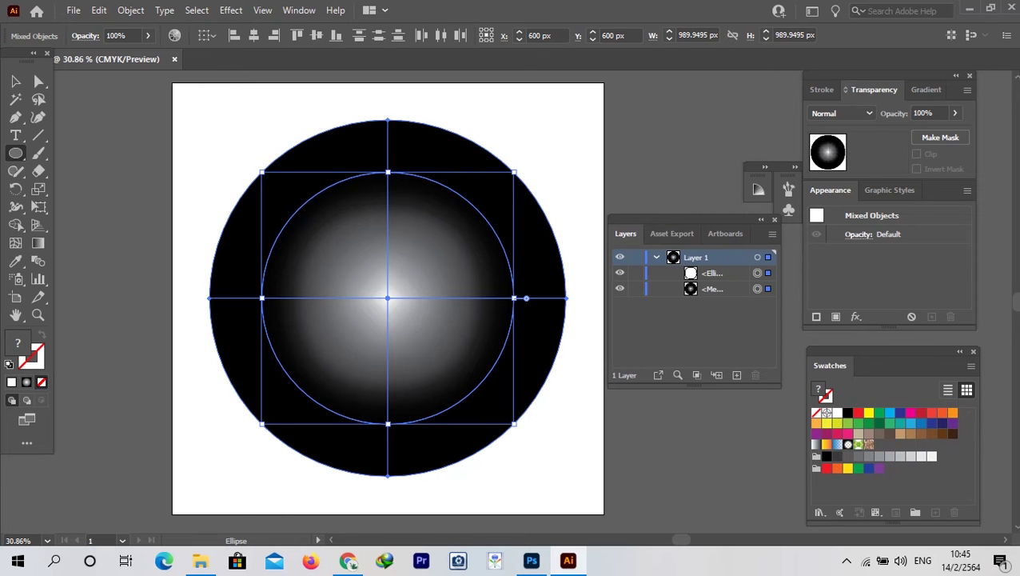
left_click(757, 273)
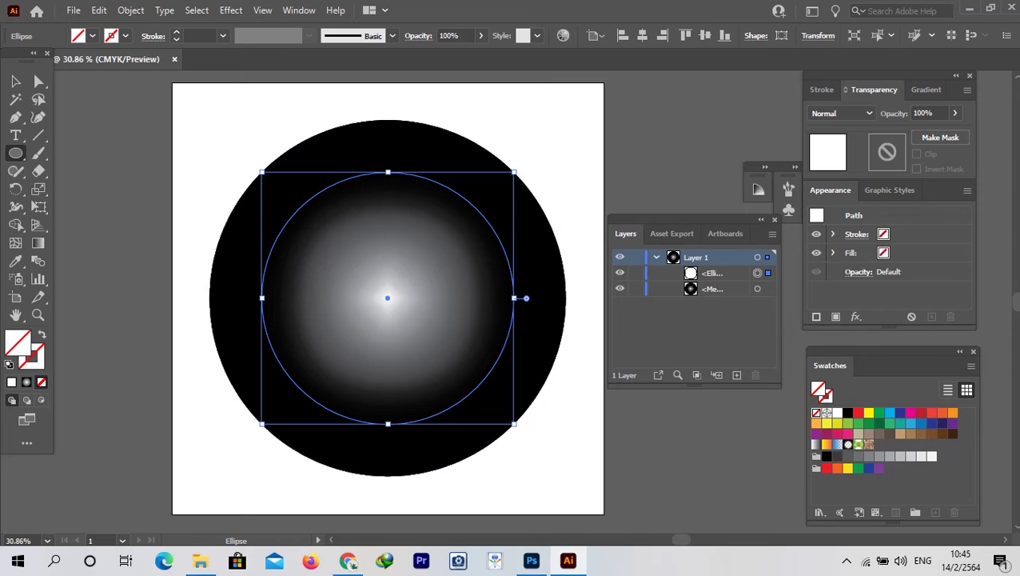
key("Delete")
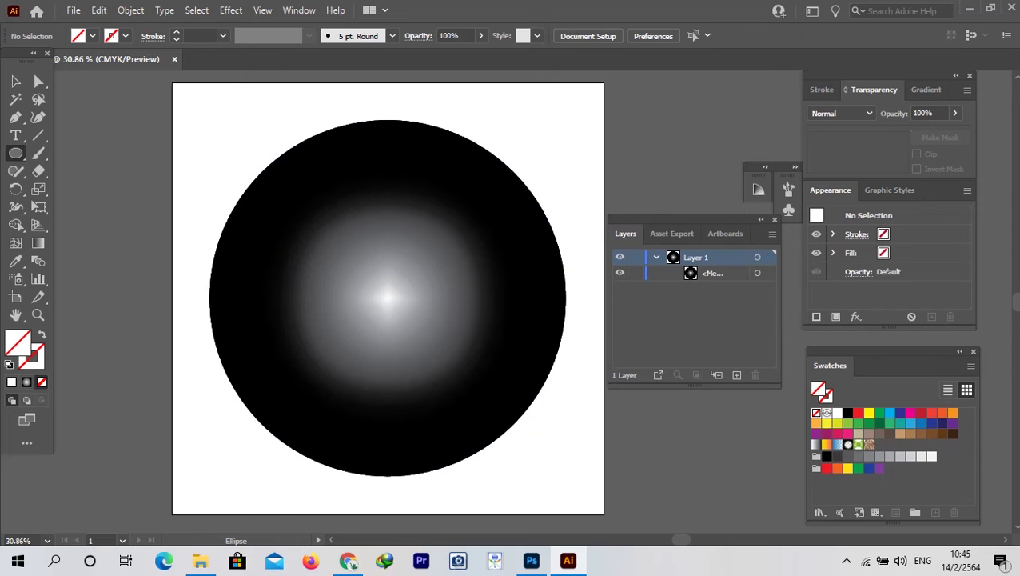
- Recolor the whole mesh with a uniform light gray swatch
key("v")
key("ctrl+a")
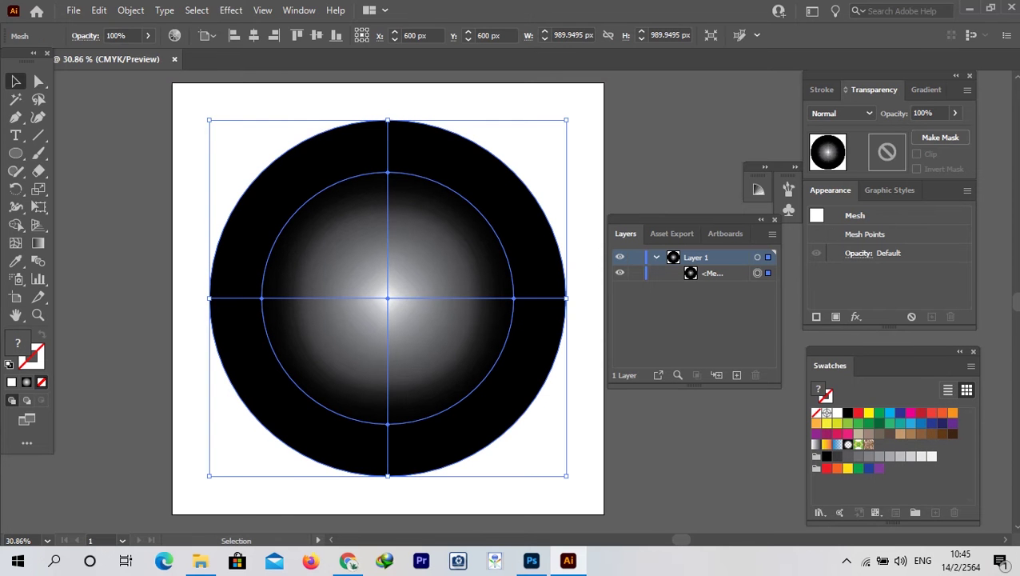
left_click_drag(886, 352, 699, 403)
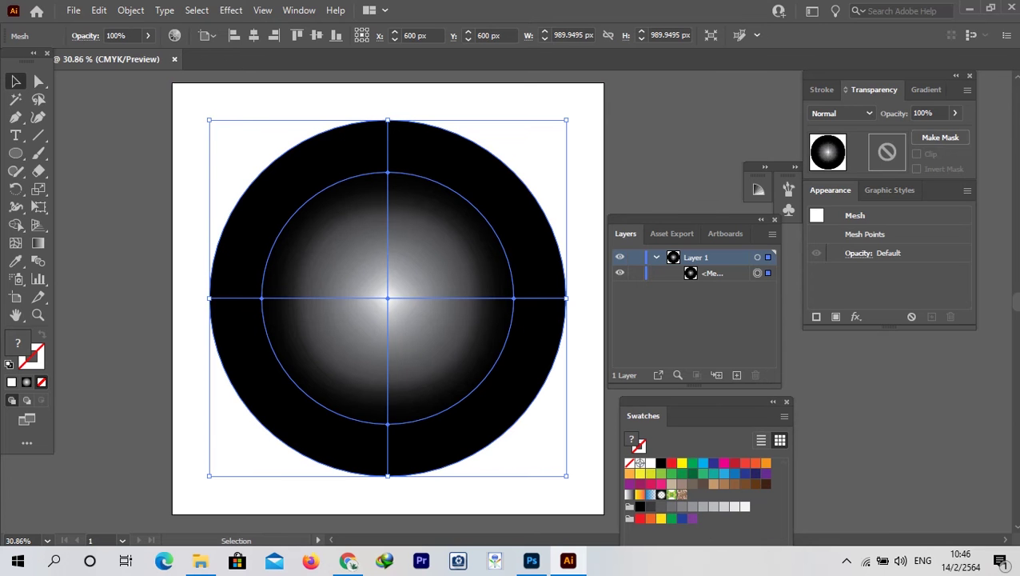
left_click(822, 89)
left_click(926, 89)
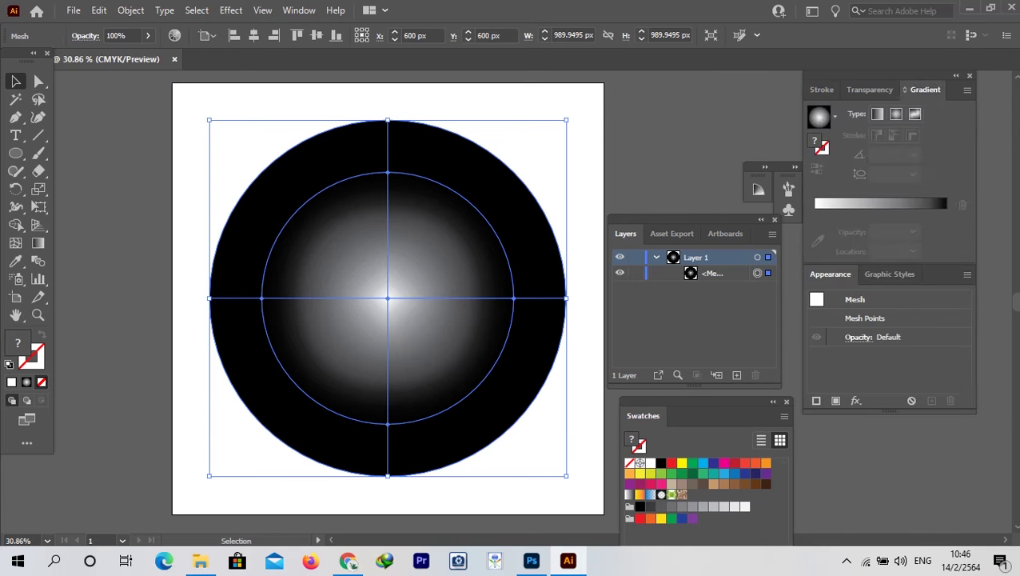
left_click(824, 89)
left_click(926, 90)
left_click(713, 507)
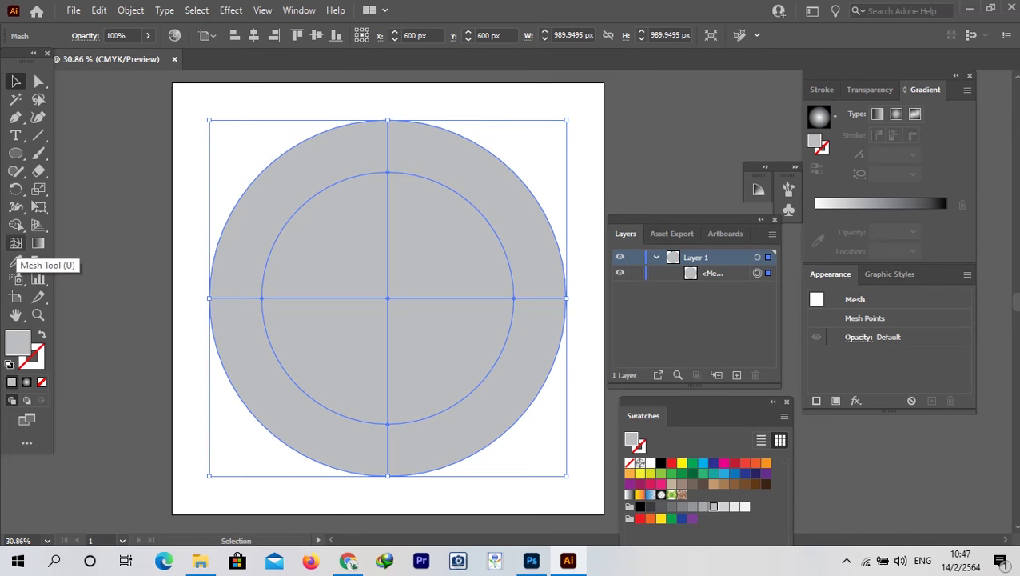
- Add four diagonal mesh lines by placing points on the circle's outer edge, one midway along each quadrant
left_click(15, 242)
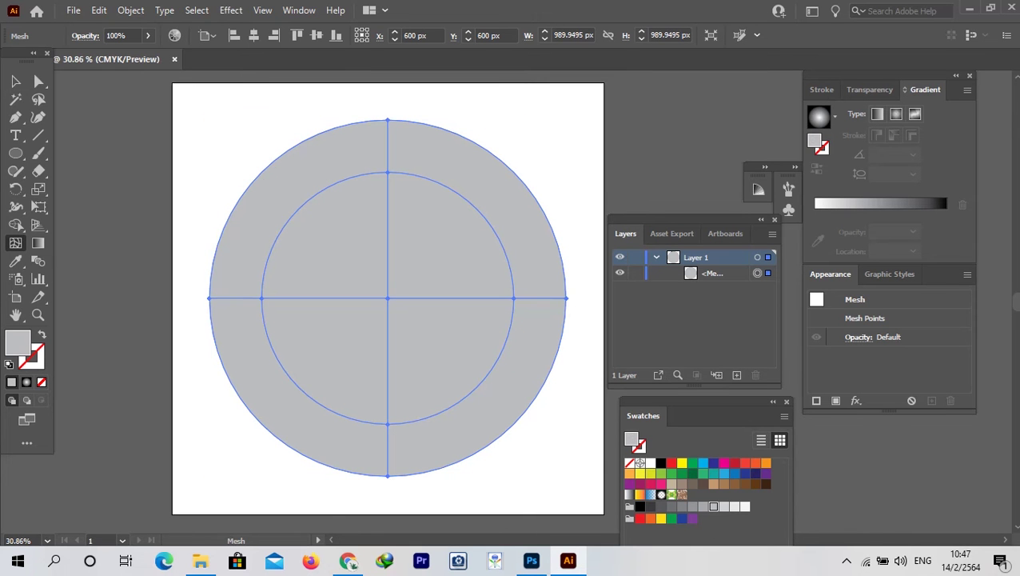
left_click(517, 174)
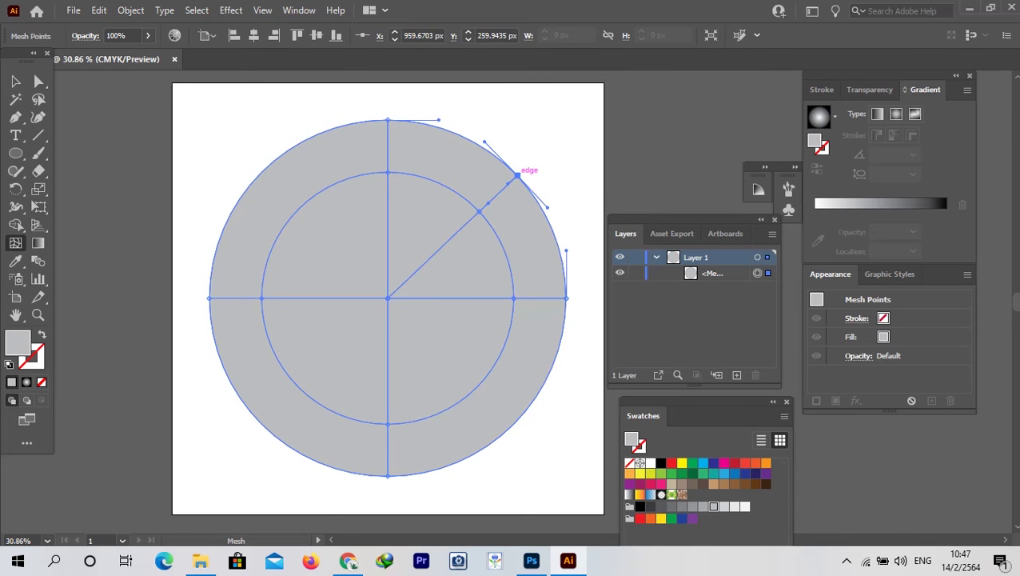
left_click(524, 411)
left_click(254, 416)
left_click(254, 179)
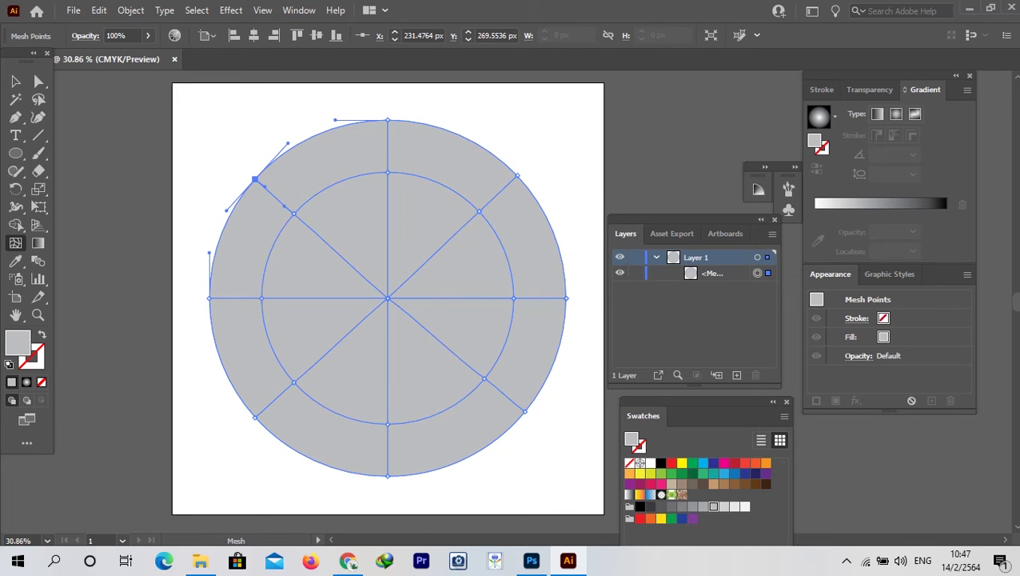
- Color the two mesh points on the upper-right diagonal dark gray, K=70
key("a")
left_click_drag(462, 96, 583, 205)
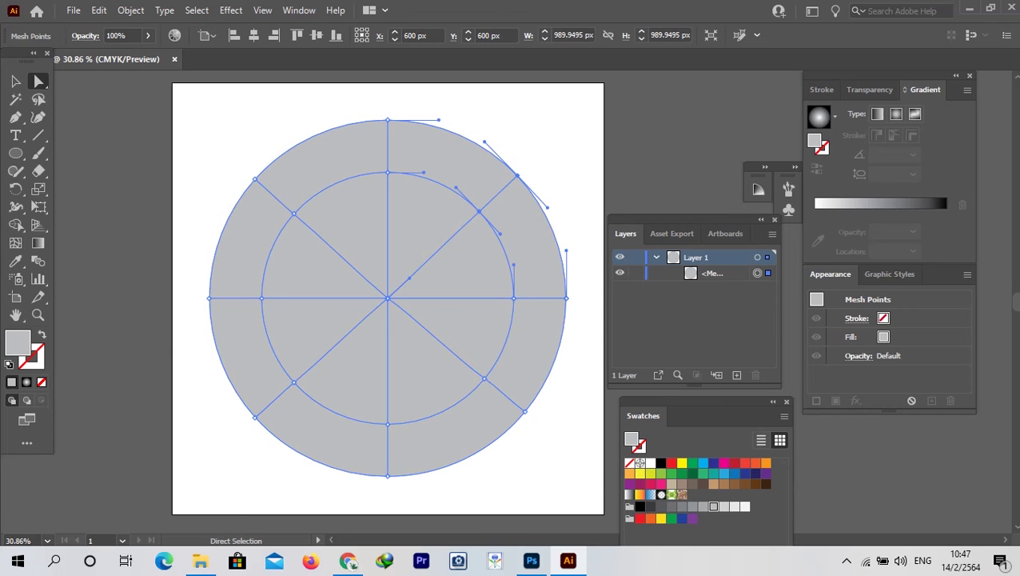
left_click(682, 506)
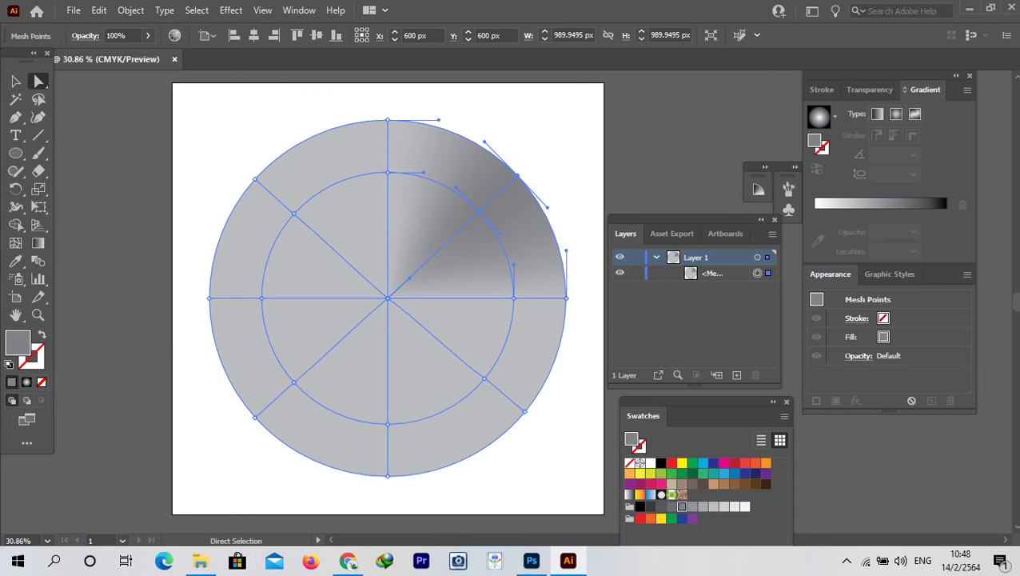
left_click(671, 506)
left_click(521, 413)
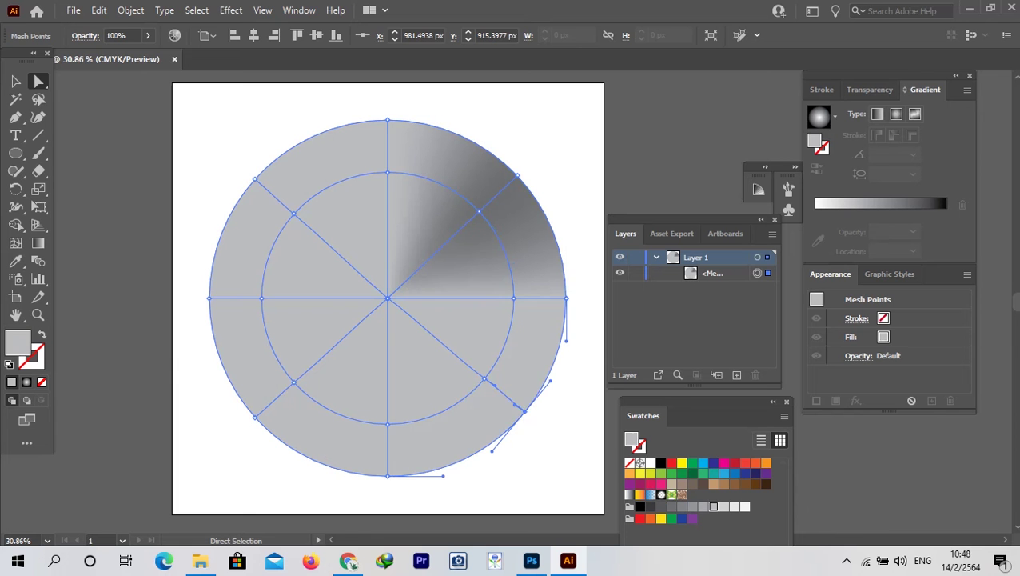
key("ctrl+z")
key("ctrl+z")
left_click(557, 448)
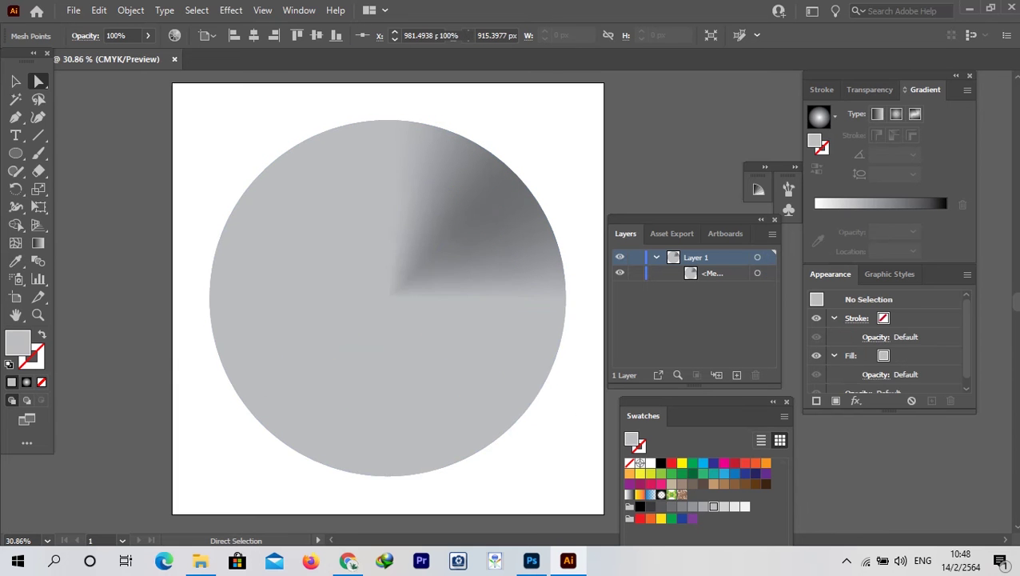
- Color the two mesh points on the upper-left diagonal very light gray and deselect the mesh
key("v")
left_click(496, 399)
key("a")
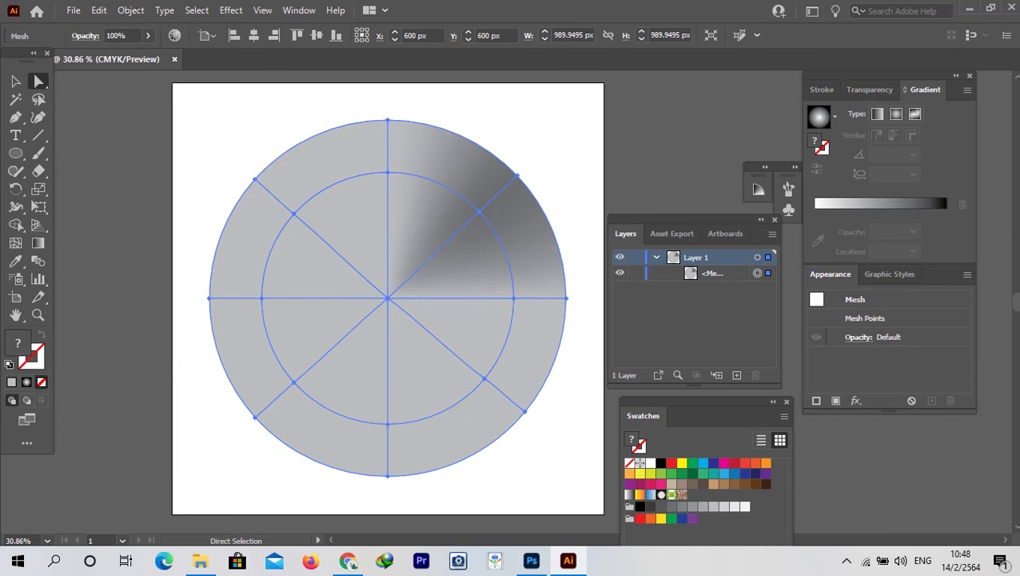
left_click_drag(223, 146, 315, 230)
left_click(734, 506)
key("ctrl+shift+a")
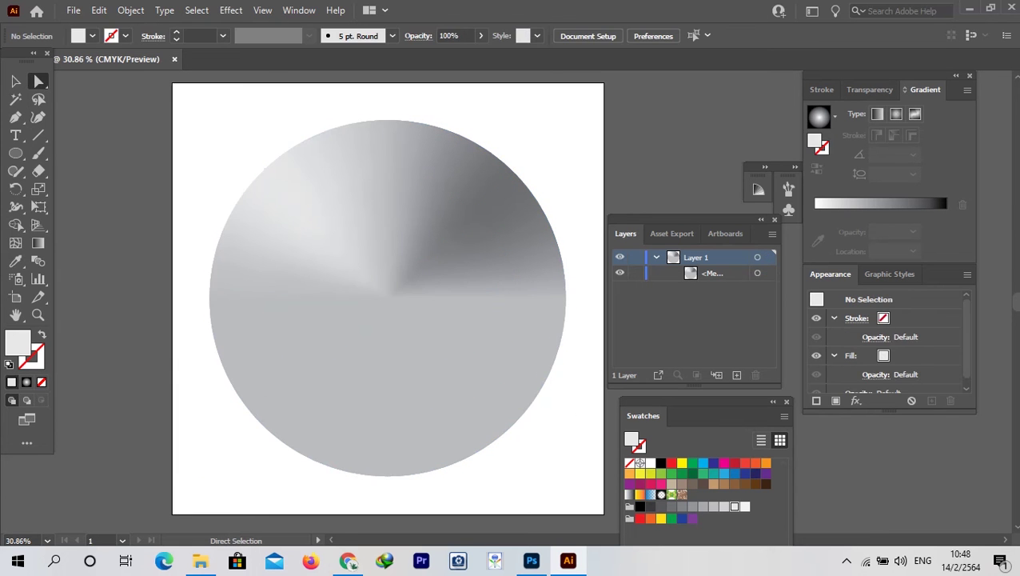
- Color the lower-right diagonal mesh points near-white and the two mesh points on the bottom vertical line dark gray, K=70
key("ctrl+a")
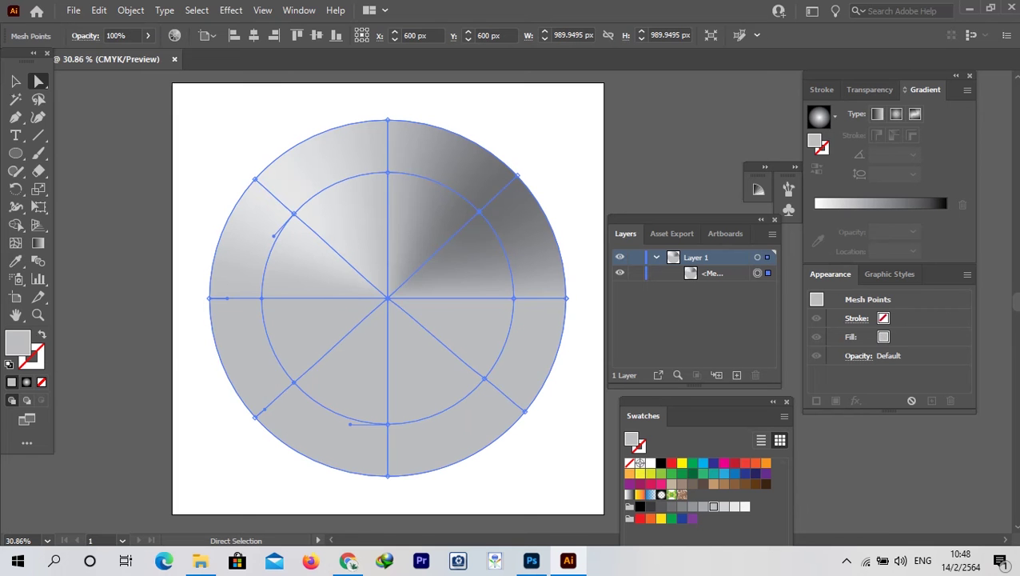
left_click_drag(575, 393, 473, 383)
left_click_drag(503, 476, 483, 360)
mouse_move(575, 393)
left_mouse_down()
mouse_move(499, 382)
mouse_move(508, 380)
left_mouse_up()
left_click(587, 459)
left_click_drag(587, 459, 470, 362)
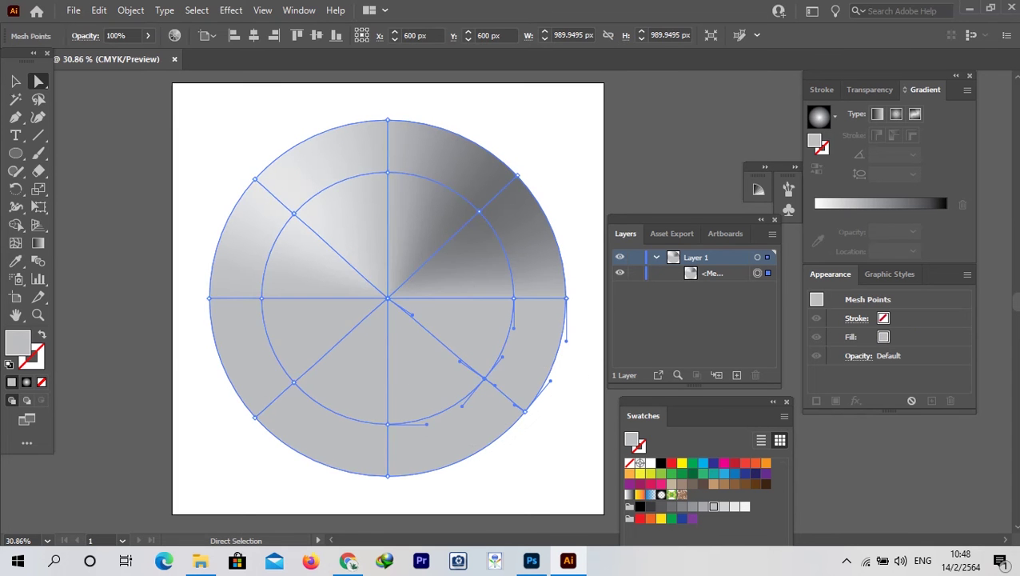
left_click(745, 506)
left_click_drag(415, 493, 369, 406)
left_click(672, 506)
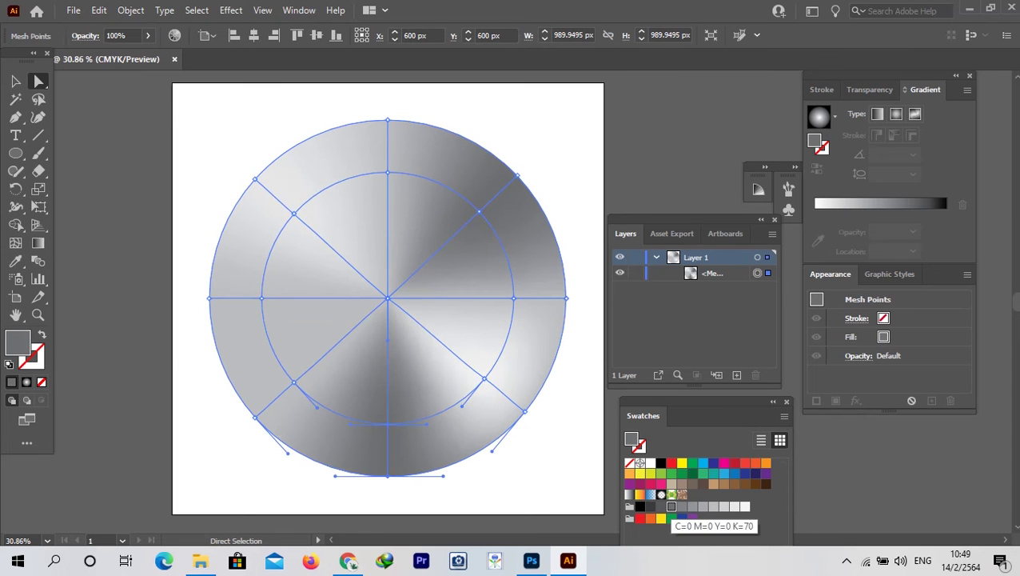
- Color the lower-left diagonal mesh points near-white and the two mesh points on the left horizontal line medium gray, and deselect the mesh
left_click_drag(182, 335, 302, 477)
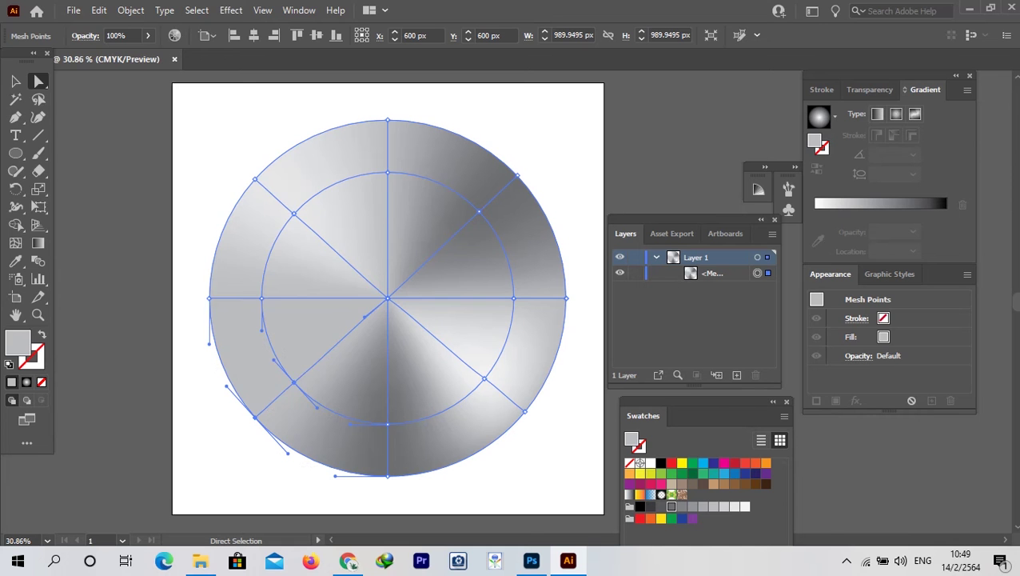
left_click(672, 506)
left_click(745, 506)
left_click_drag(193, 215, 300, 325)
left_click(713, 506)
left_click(682, 506)
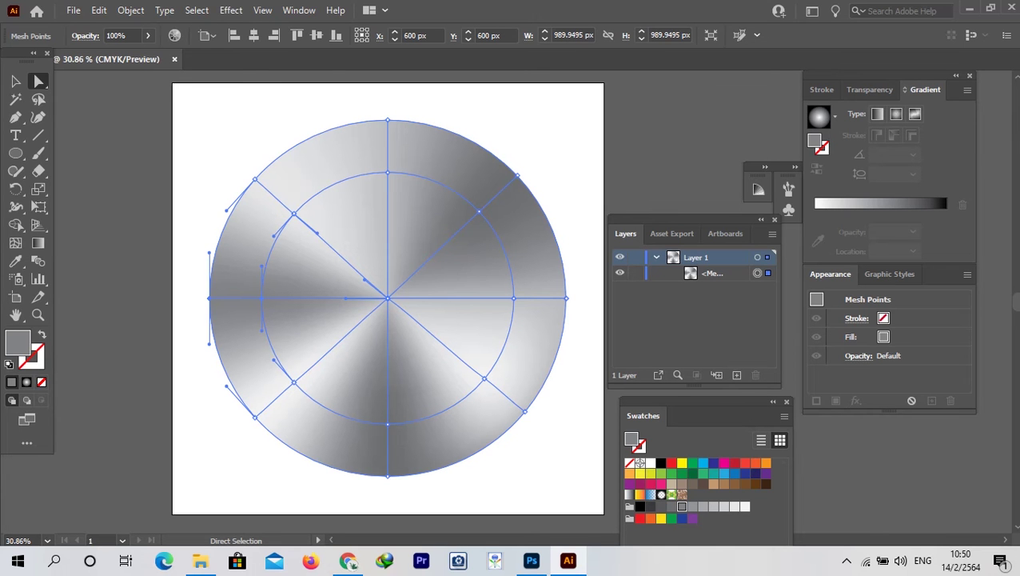
left_click(655, 160)
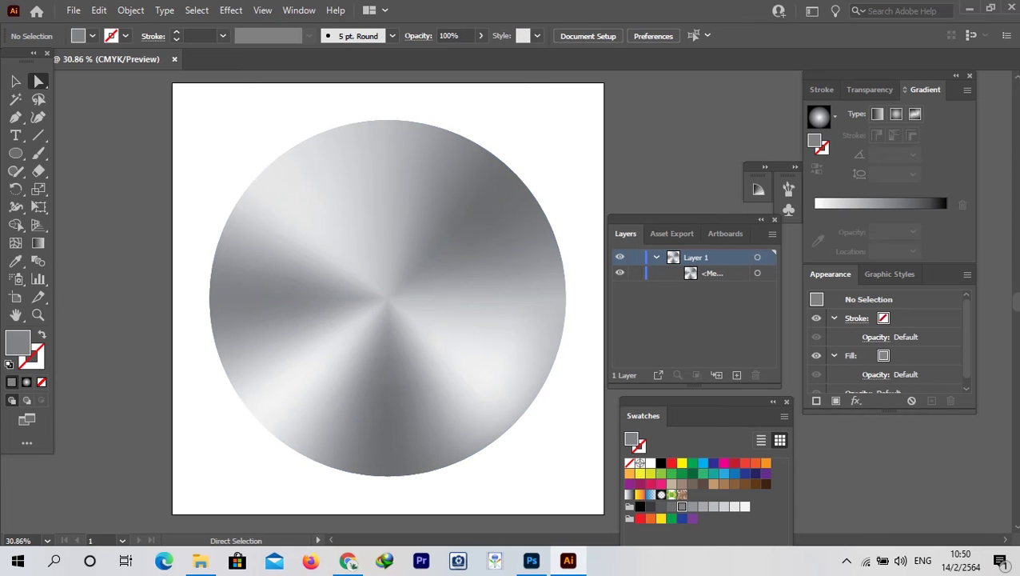
left_click(15, 82)
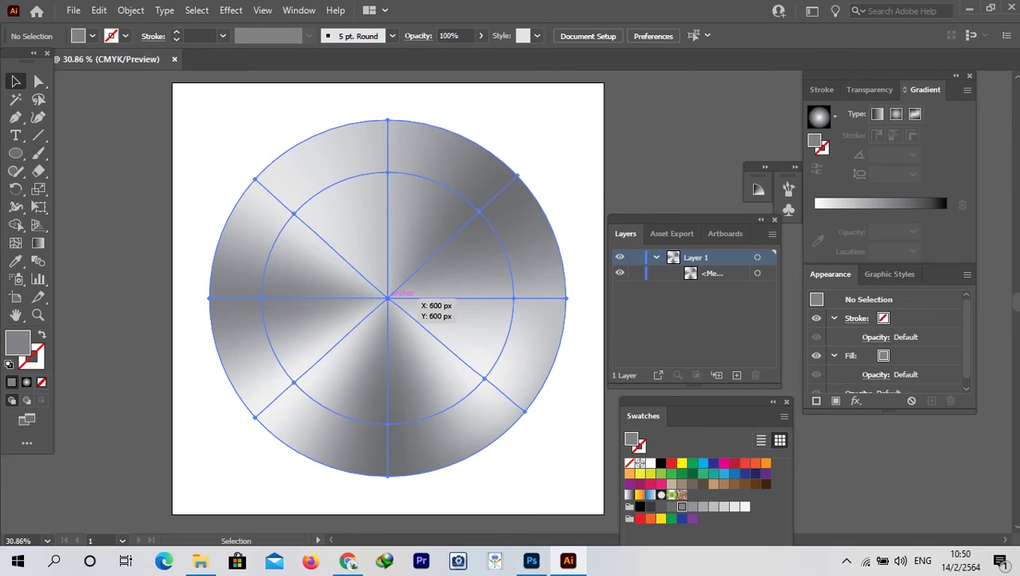
left_click_drag(388, 298, 401, 311)
key("ctrl+z")
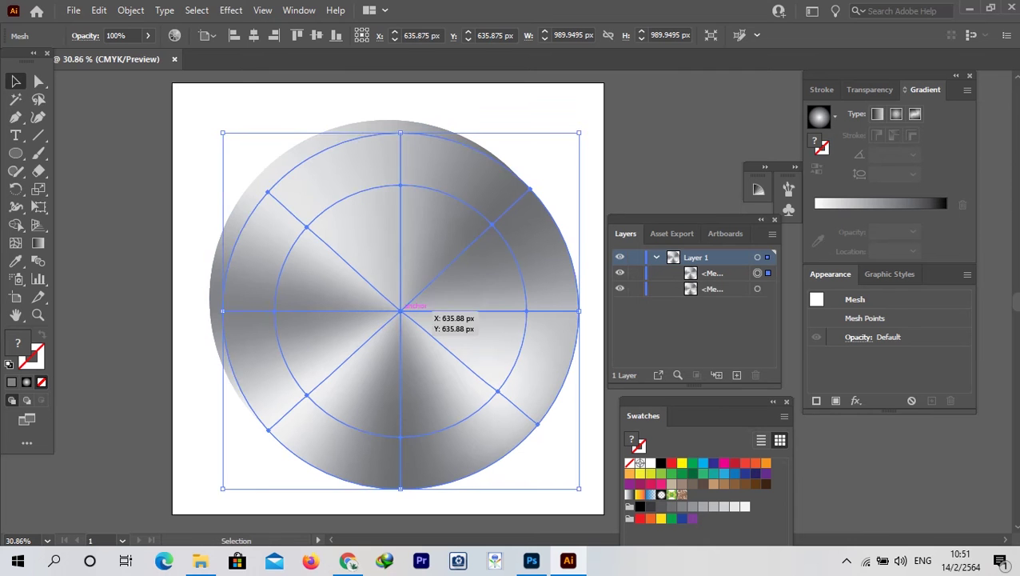
key("ctrl+z")
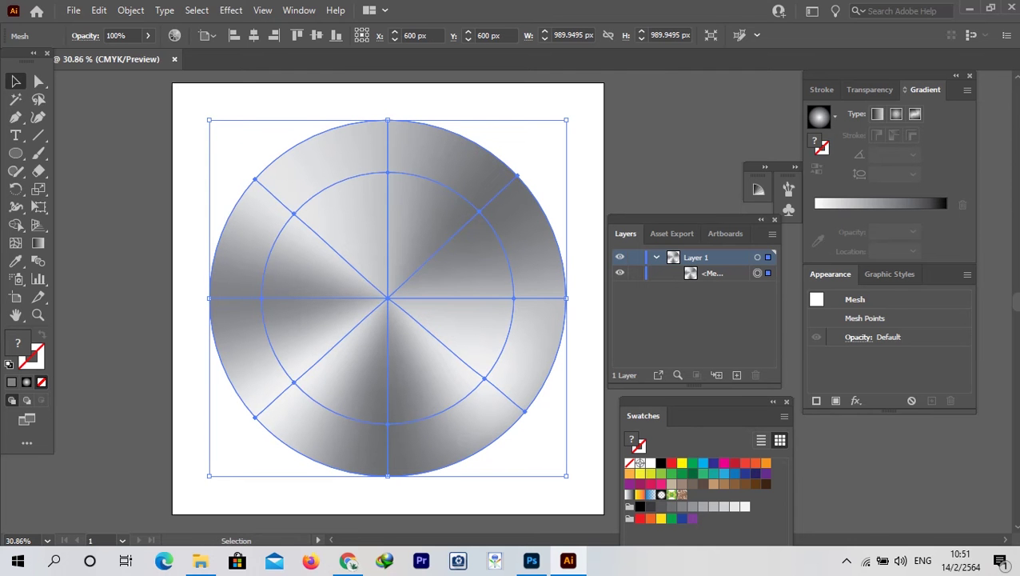
- Draw a circle about 1014 px wide centered on the mesh disc and fill it with the white-to-black linear gradient
key("l")
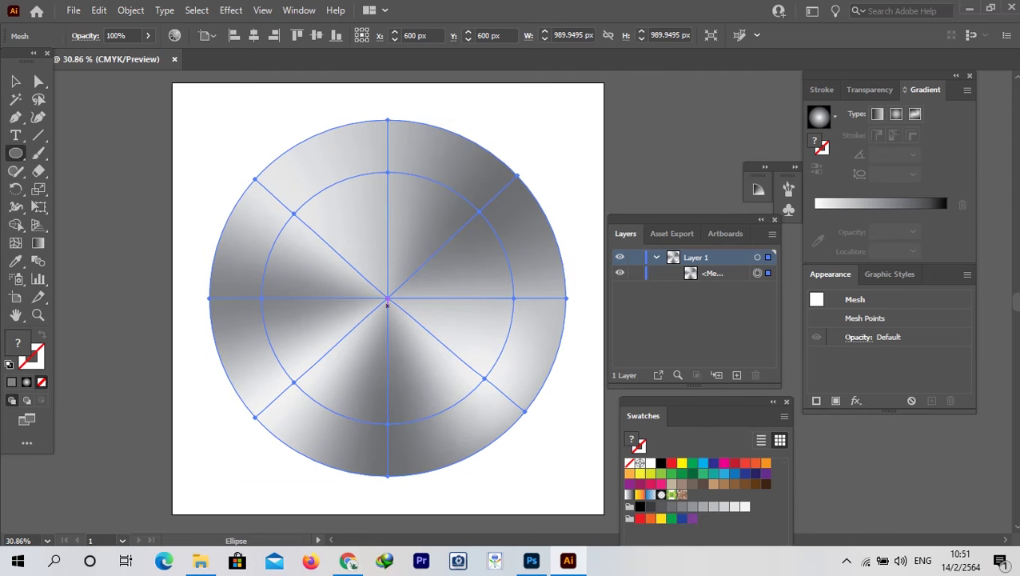
left_click_drag(388, 297, 528, 479)
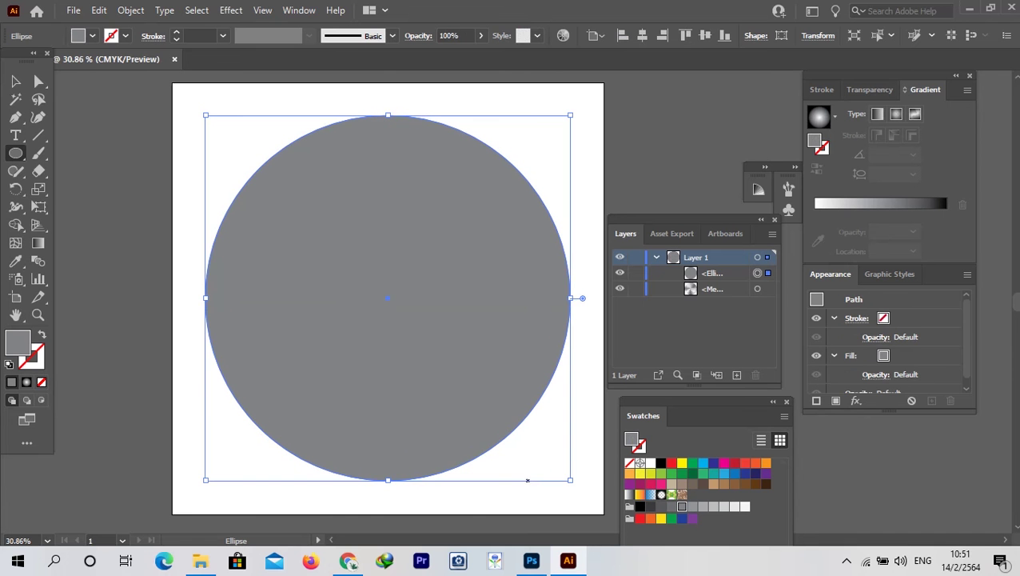
left_click(629, 495)
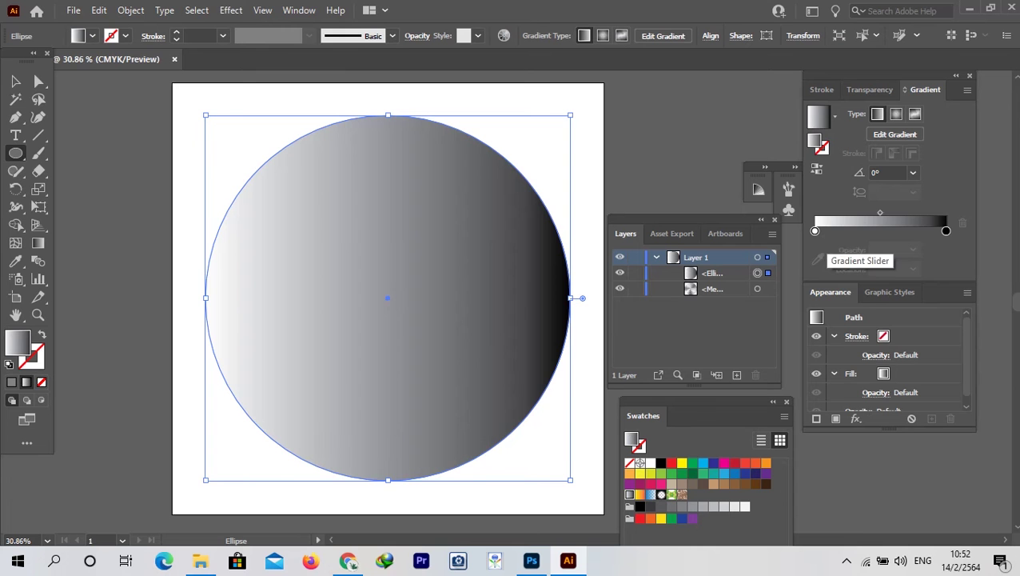
mouse_move(946, 231)
left_mouse_down()
mouse_move(861, 231)
mouse_move(947, 231)
left_mouse_up()
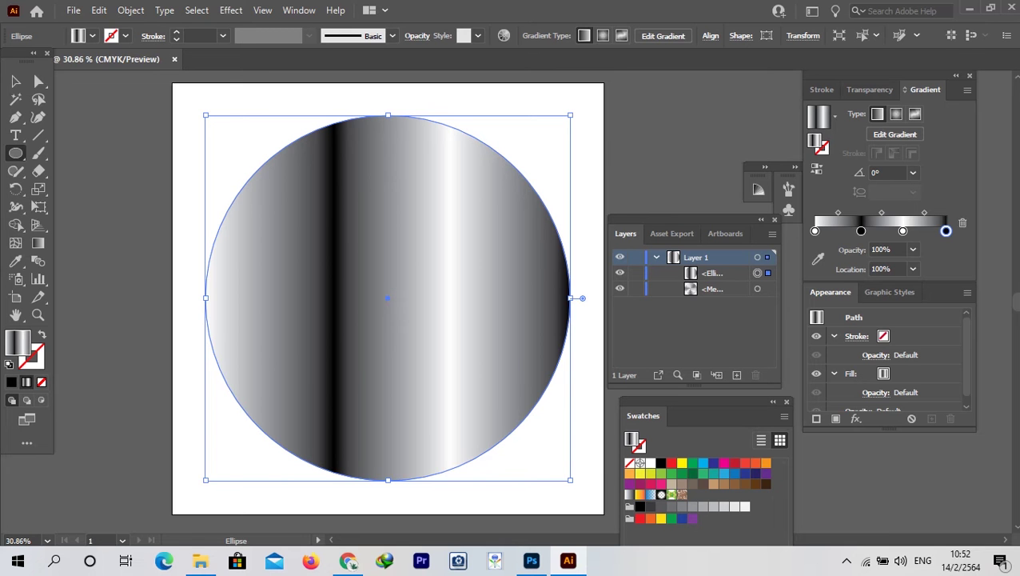
left_click_drag(861, 231, 900, 231)
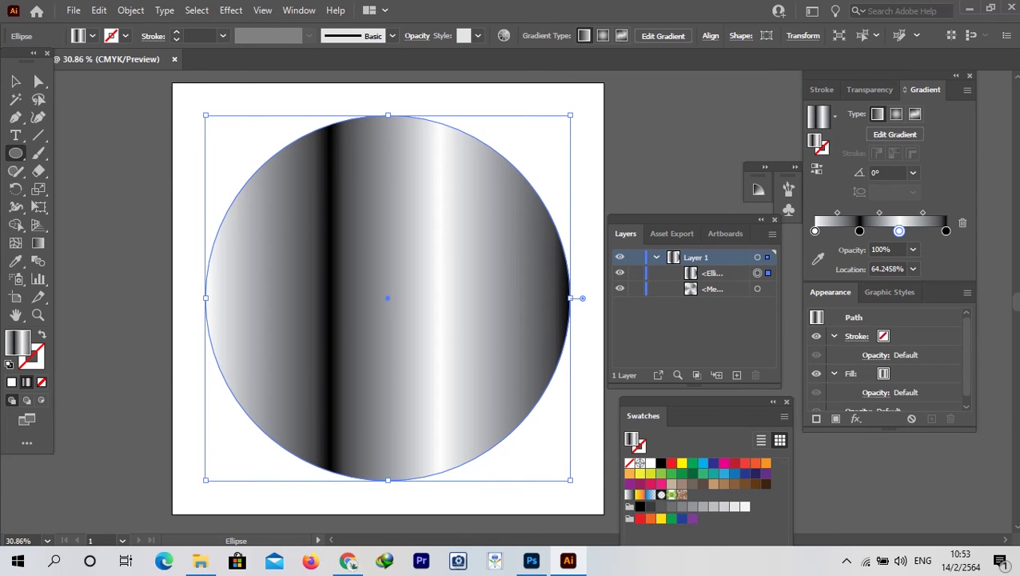
key("ctrl+z")
key("ctrl+z")
key("ctrl+z")
key("ctrl+z")
key("ctrl+z")
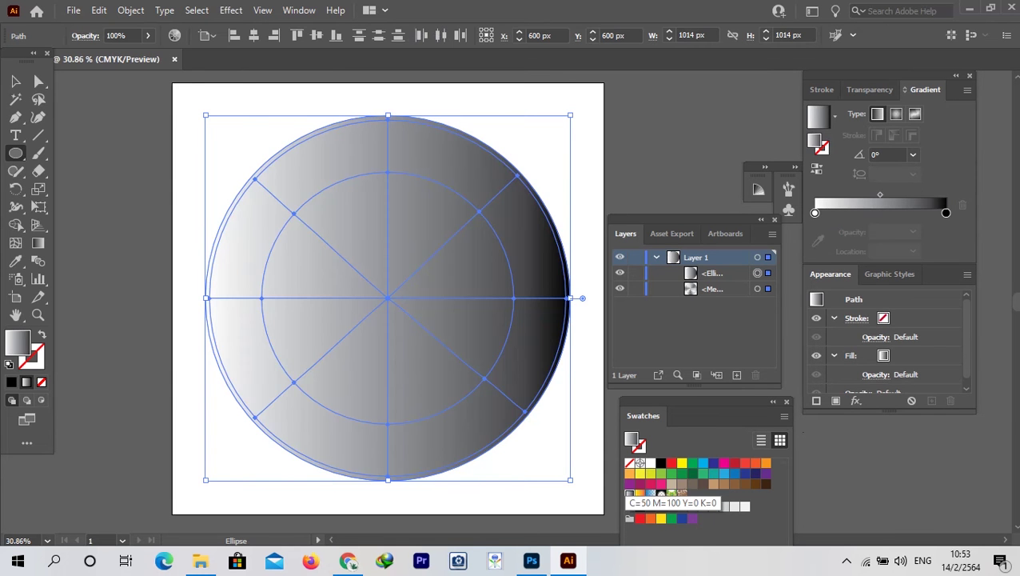
left_click(681, 506)
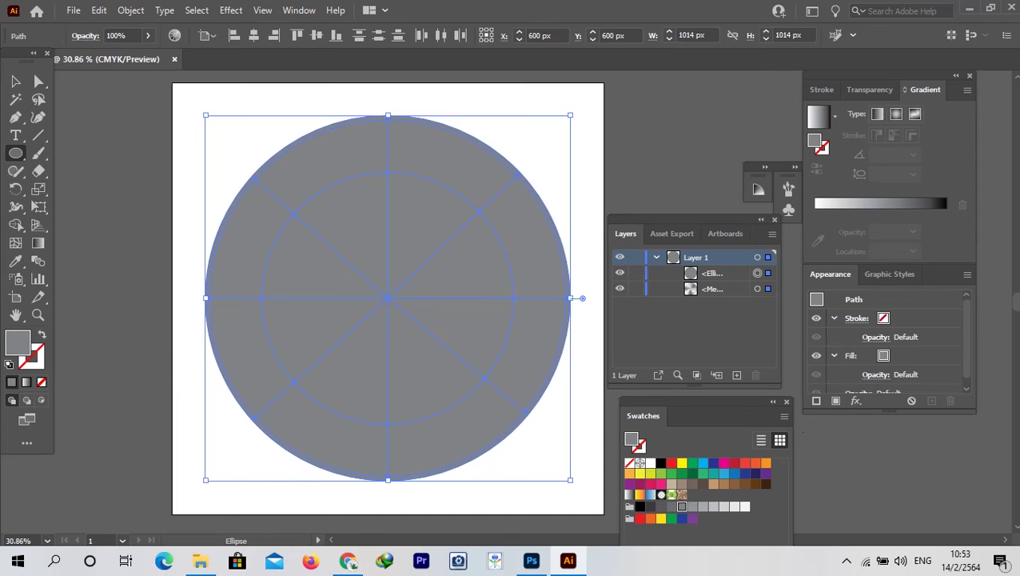
left_click(640, 494)
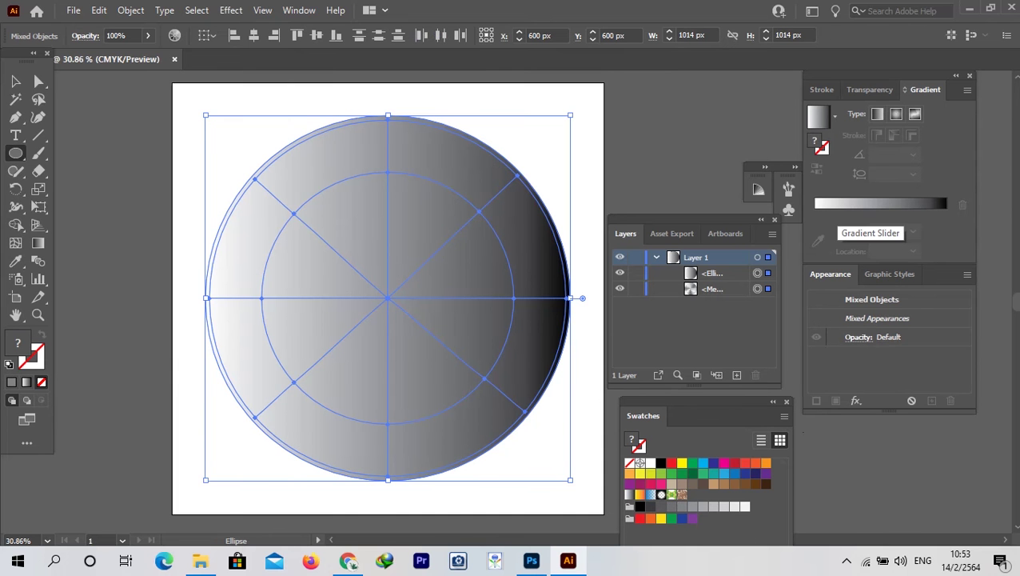
key("v")
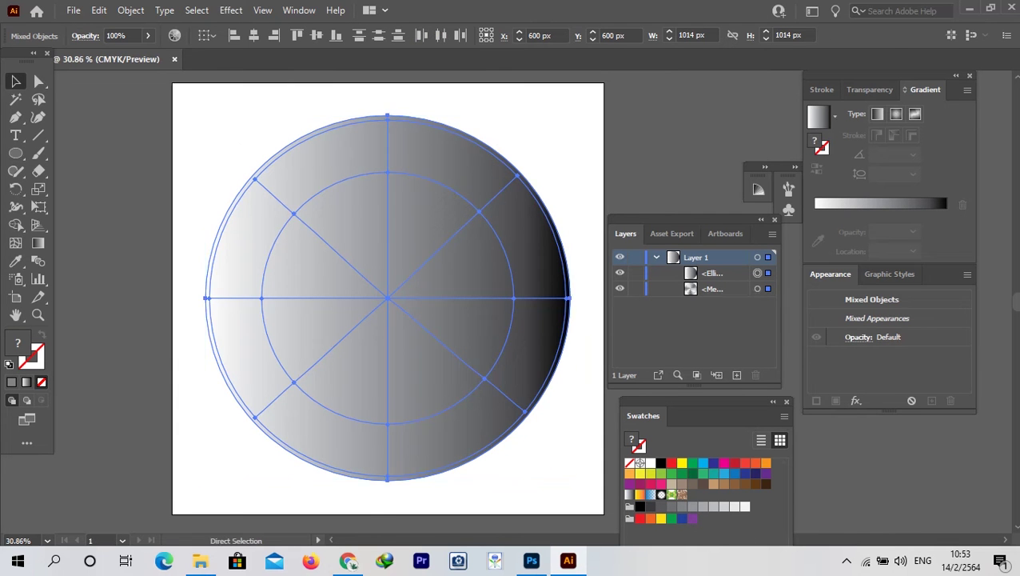
key("ctrl+z")
- Add a black stop about one third along the larger circle's linear gradient and a white stop at about 67%
left_click(499, 156)
left_click(818, 116)
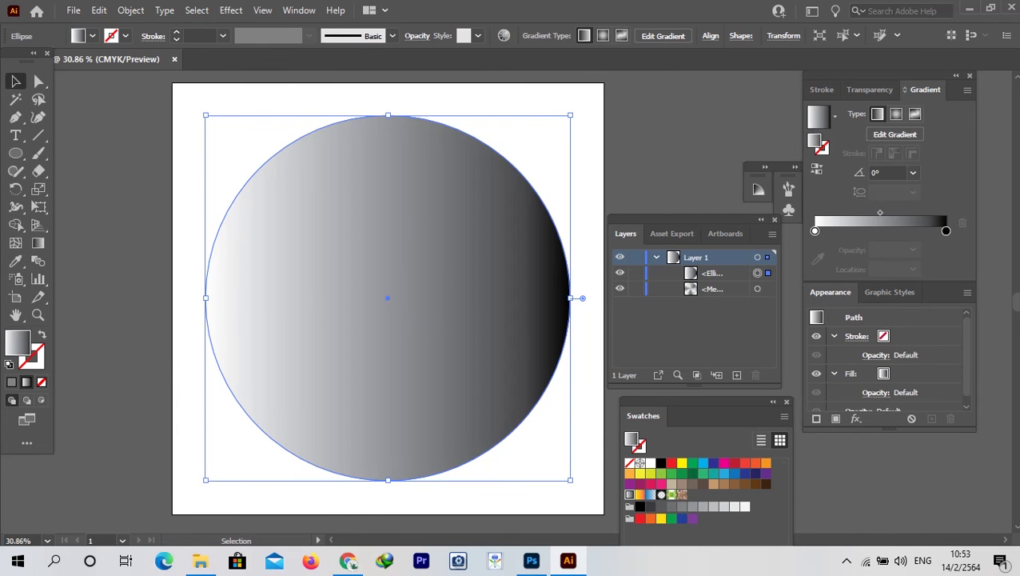
left_click_drag(947, 231, 853, 231)
left_click_drag(815, 231, 901, 231)
left_click_drag(861, 232, 947, 231)
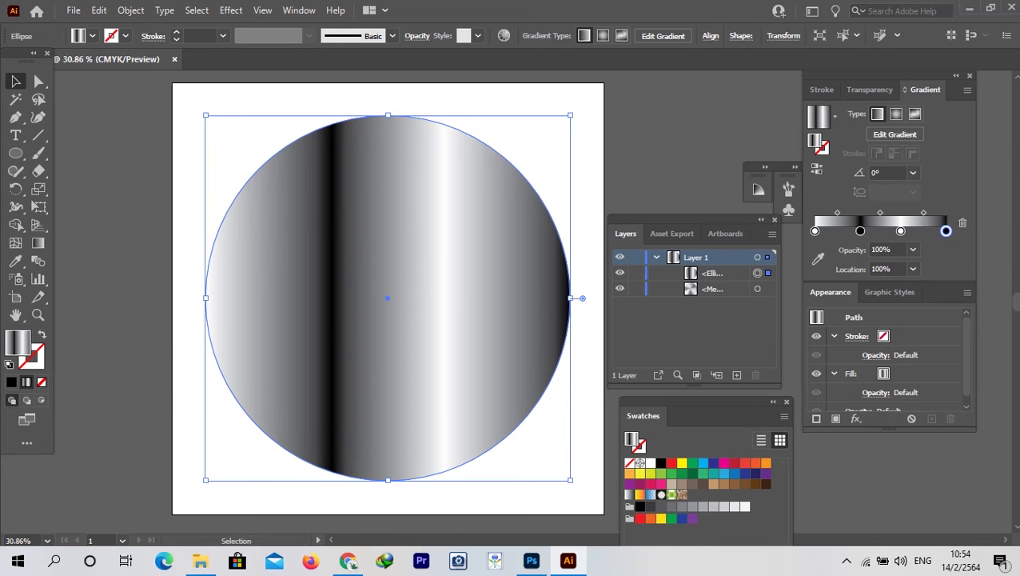
left_click_drag(901, 231, 902, 231)
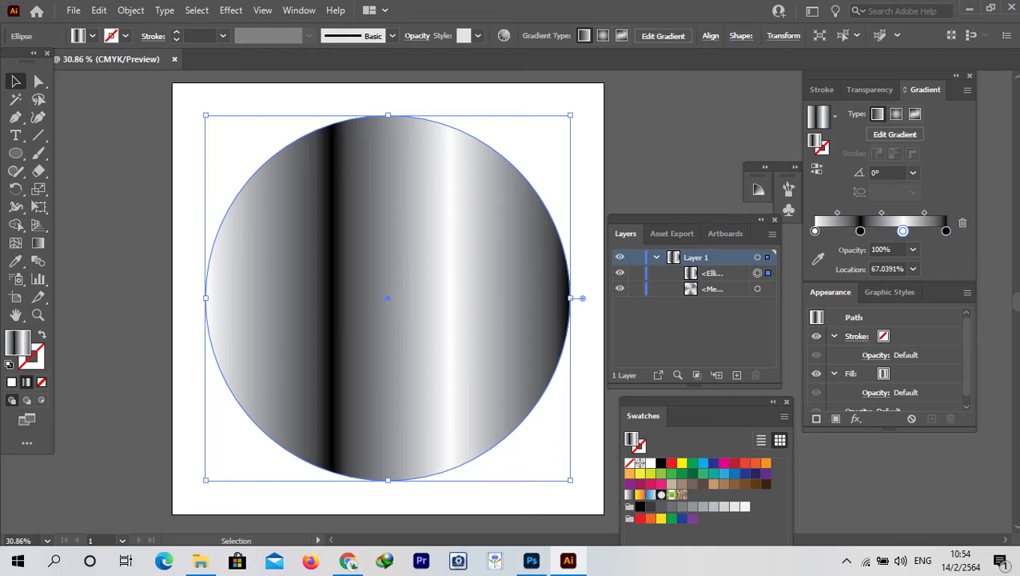
- Send the gradient-filled circle behind the mesh disc as a thin metallic rim and deselect it
key("ctrl+shift+bracketleft")
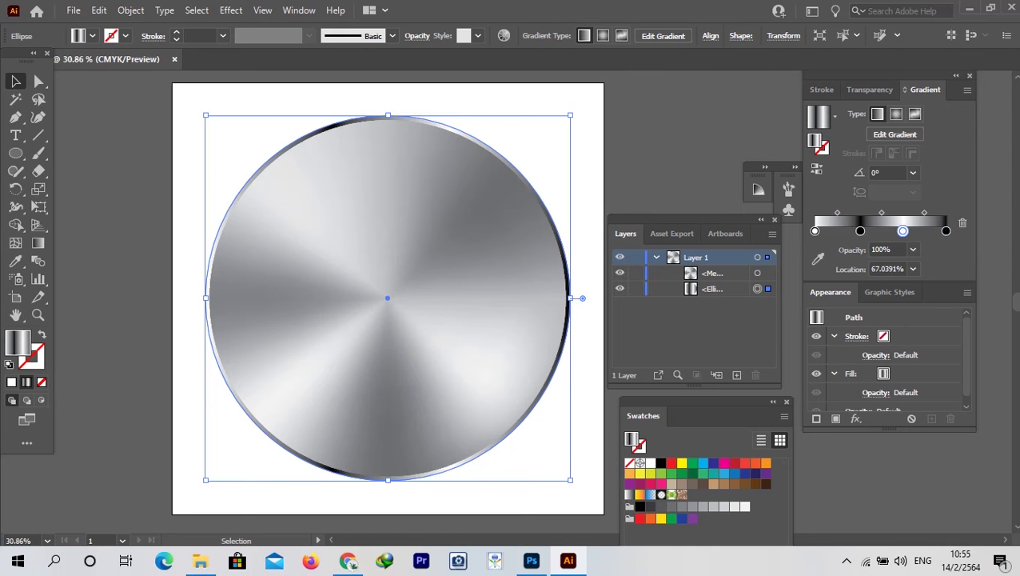
left_click(816, 169)
left_click(817, 169)
key("ctrl+shift+a")
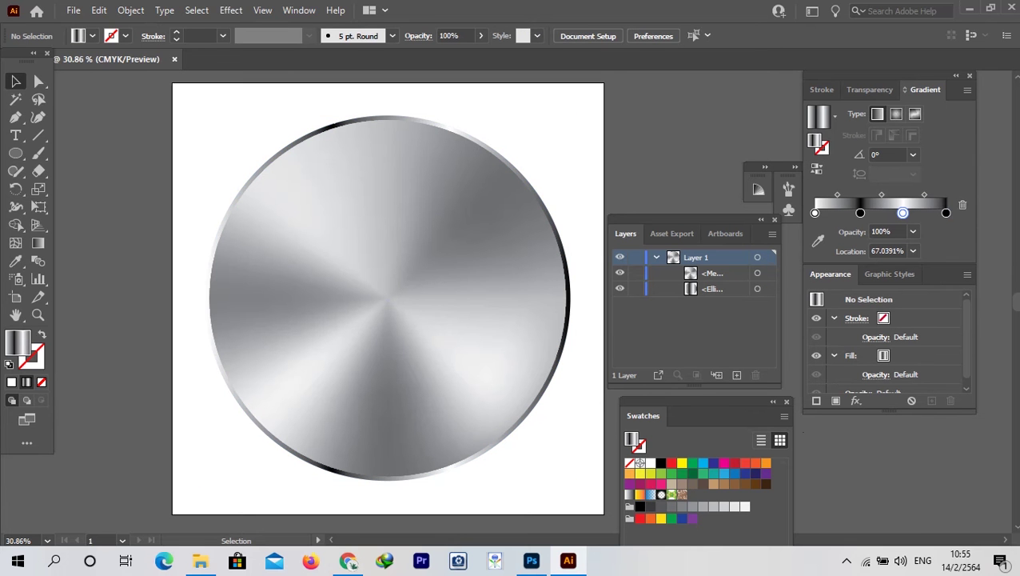
- Draw a smaller circle overlapping the disc's right edge and fill it with black
key("l")
scroll(394, 233, "down", 2)
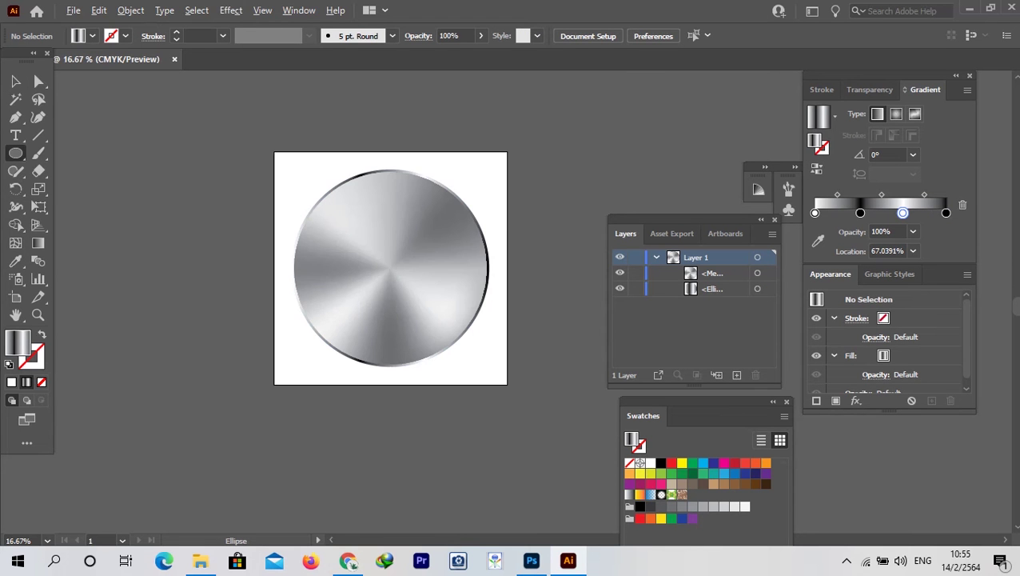
left_click_drag(521, 234, 585, 296)
left_click(660, 462)
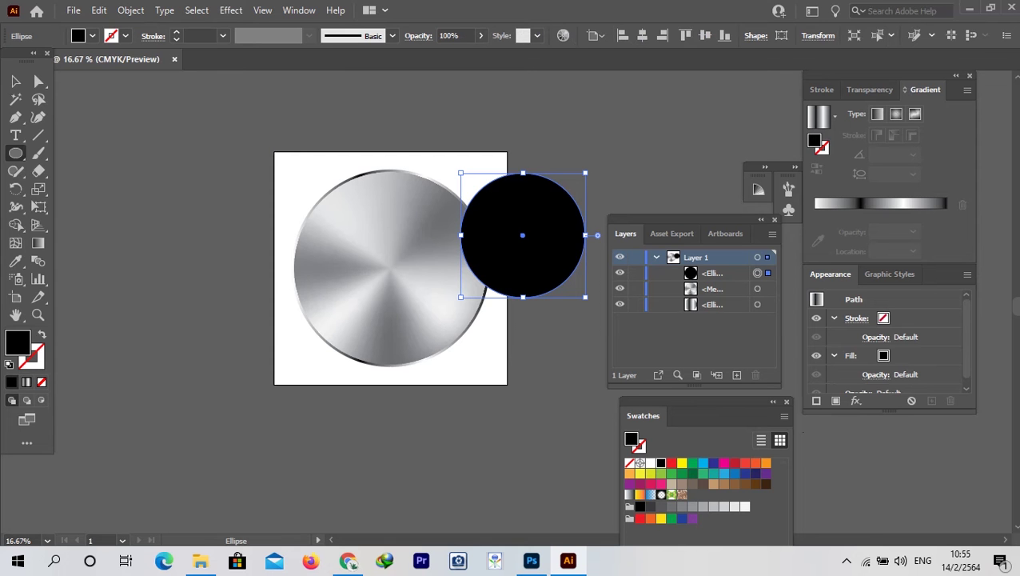
- Paste a copy behind the black circle, enlarge it from its center to about 849 px, and fill it with white
key("ctrl+c")
key("ctrl+b")
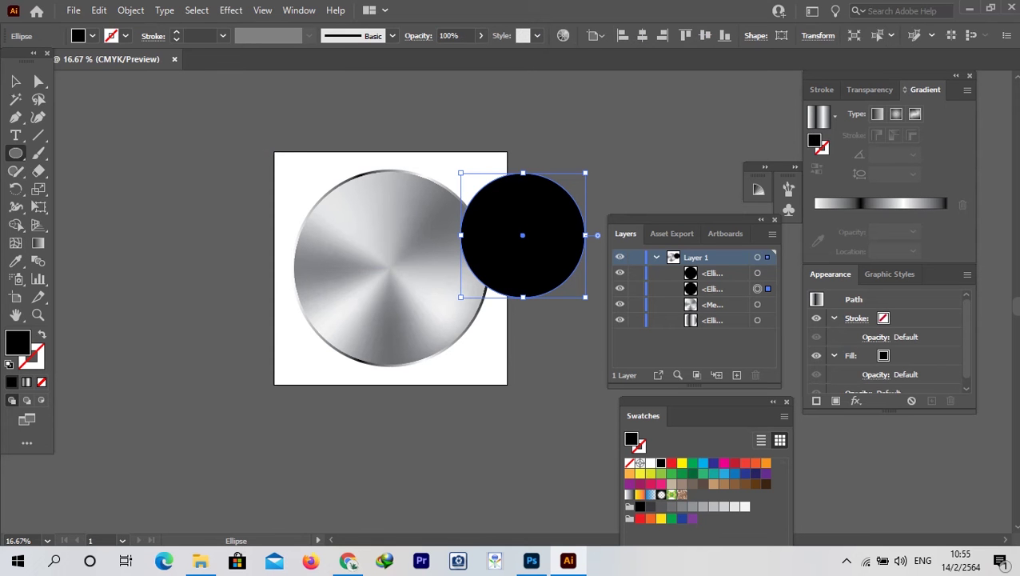
left_click_drag(586, 297, 605, 318)
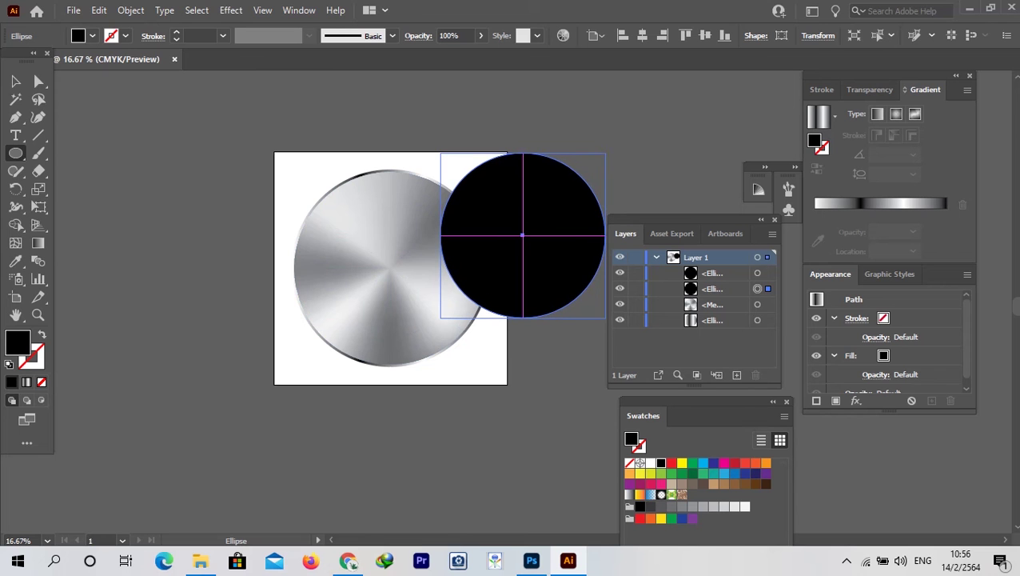
left_click(650, 463)
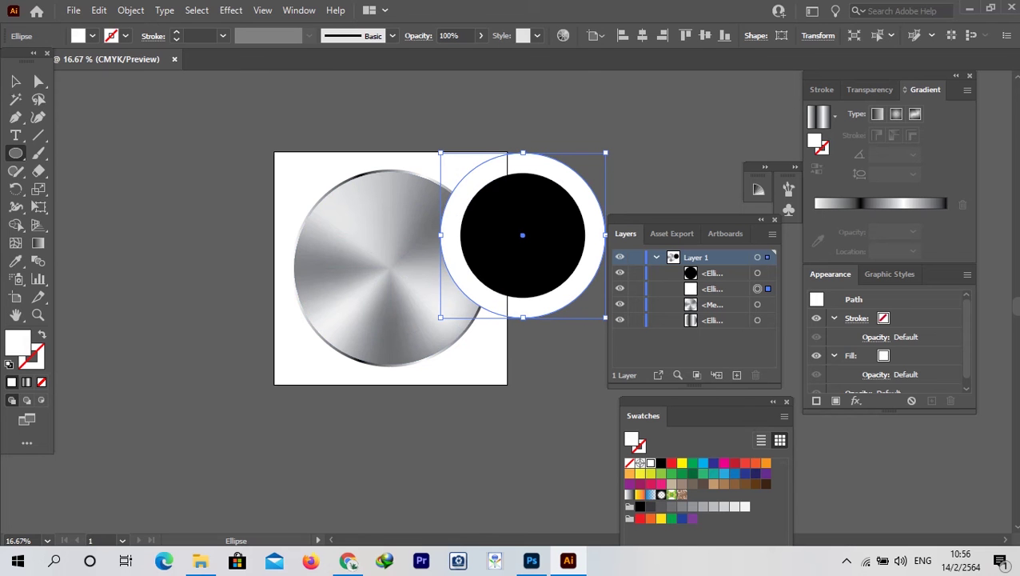
- Blend the black circle and the larger white circle together, and deselect the result
key("ctrl")
key("v")
left_click(527, 237)
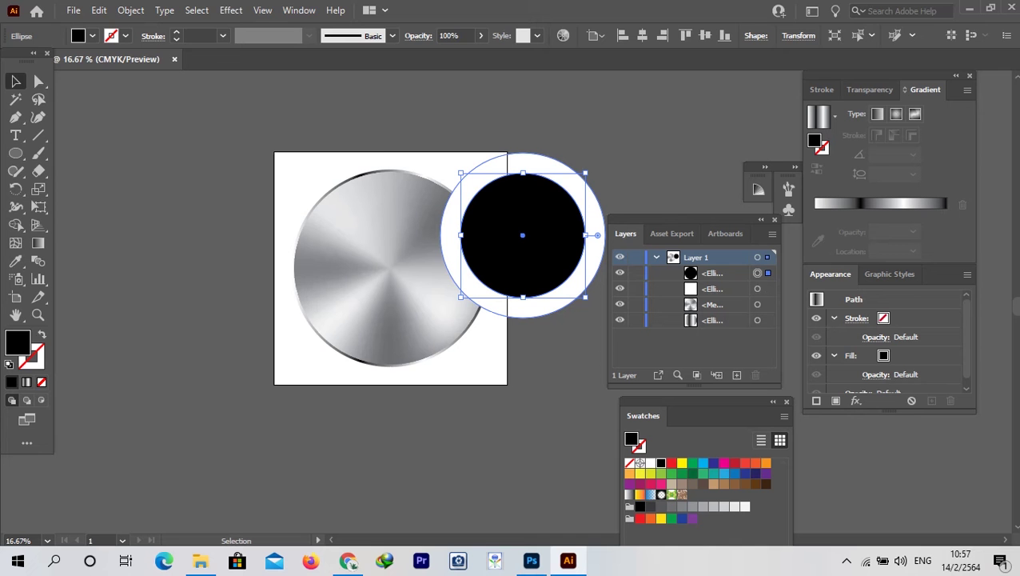
left_click_drag(620, 128, 519, 256)
key("ctrl+alt+b")
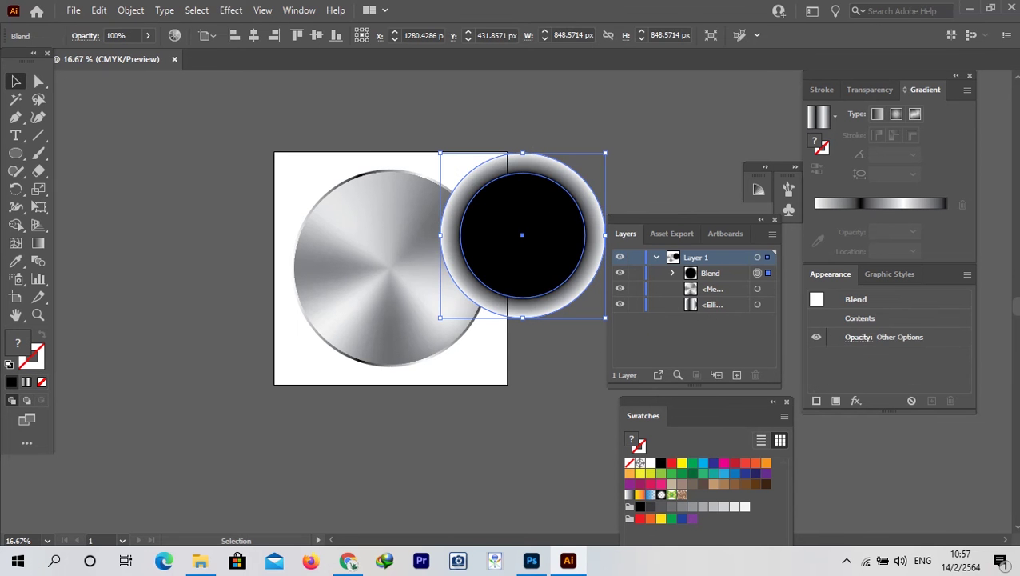
key("ctrl+shift+a")
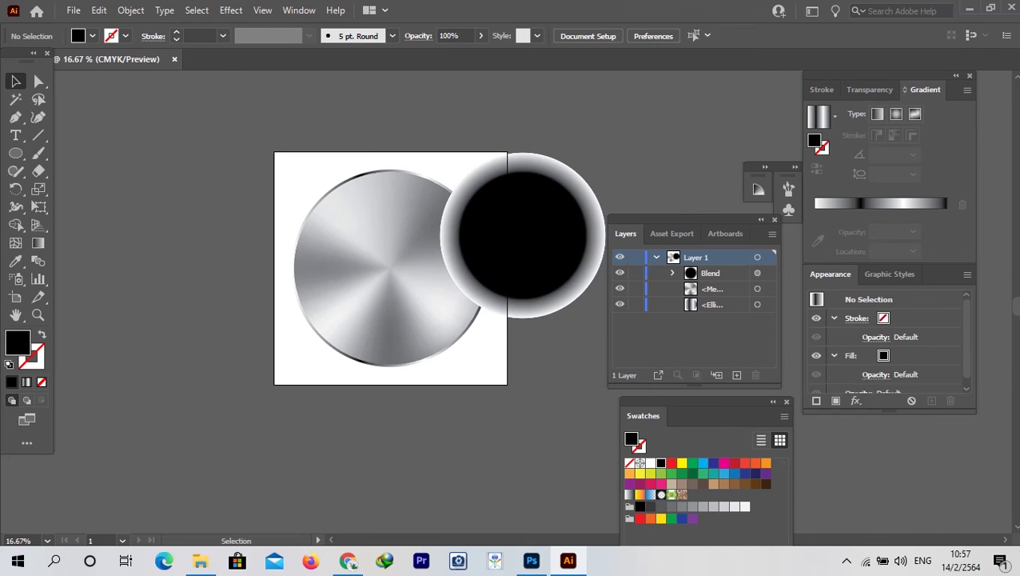
- Set the opacity of the blend's outer white circle to 0%
key("a")
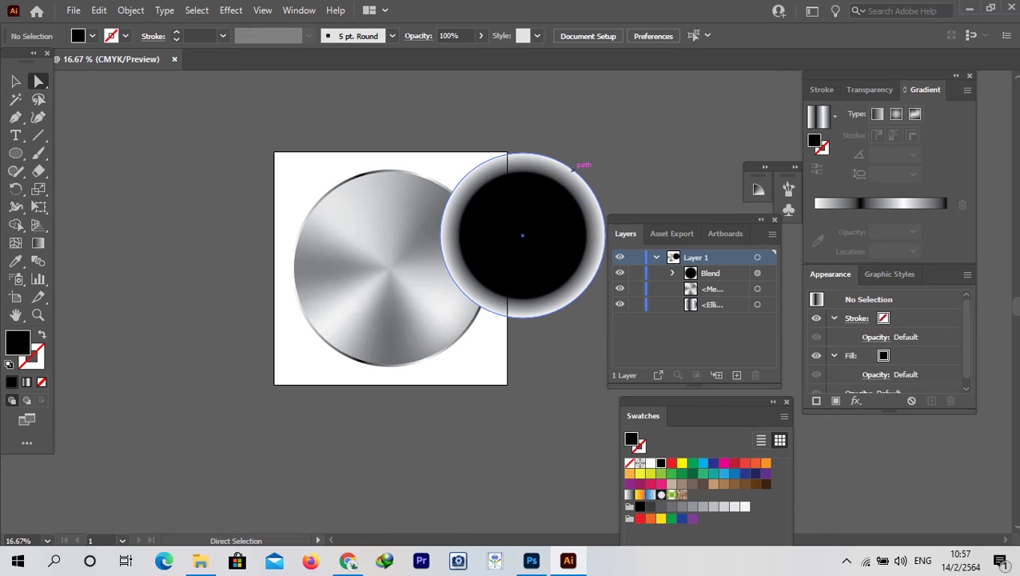
left_click(573, 170)
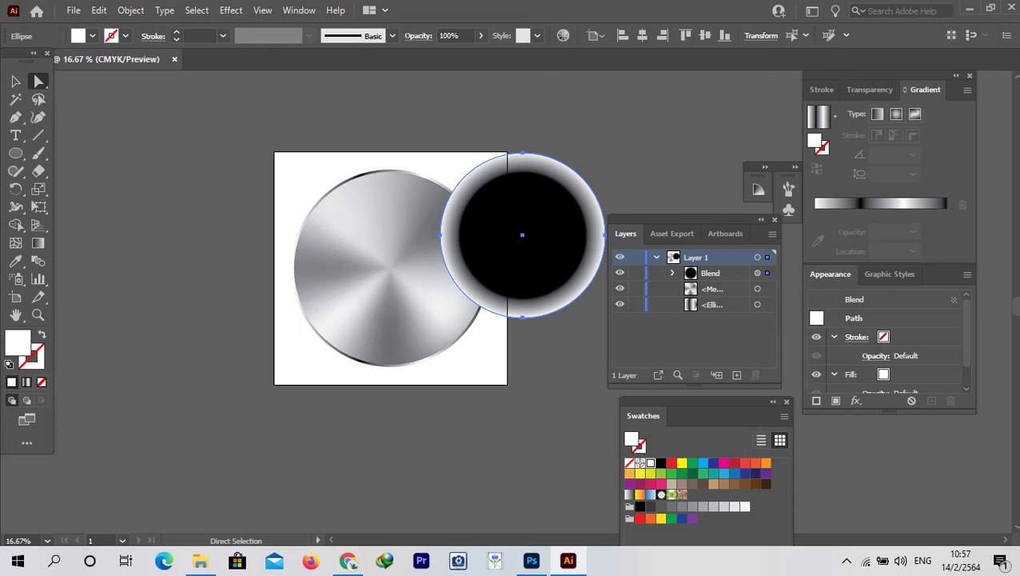
left_click(874, 90)
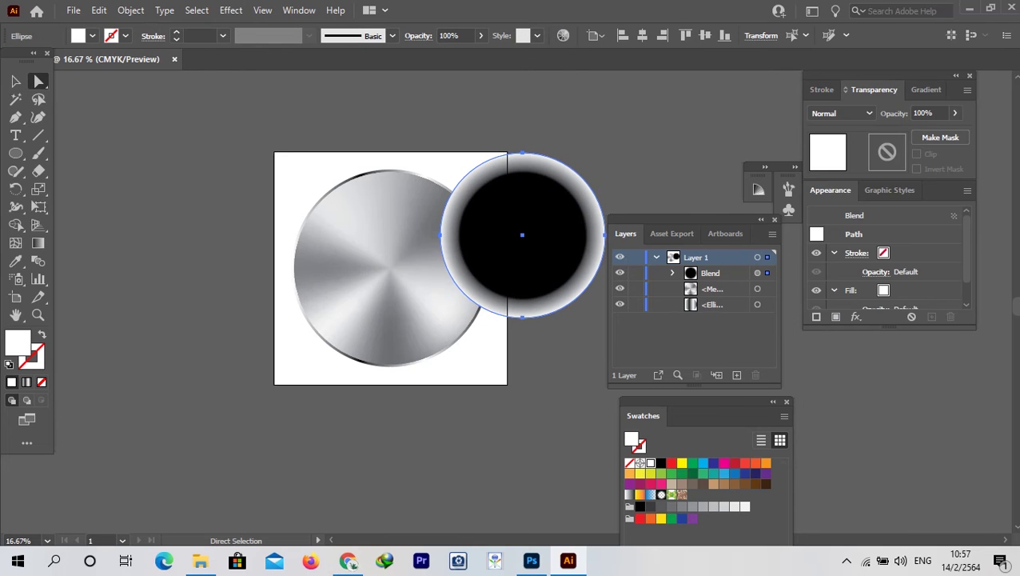
left_click(955, 113)
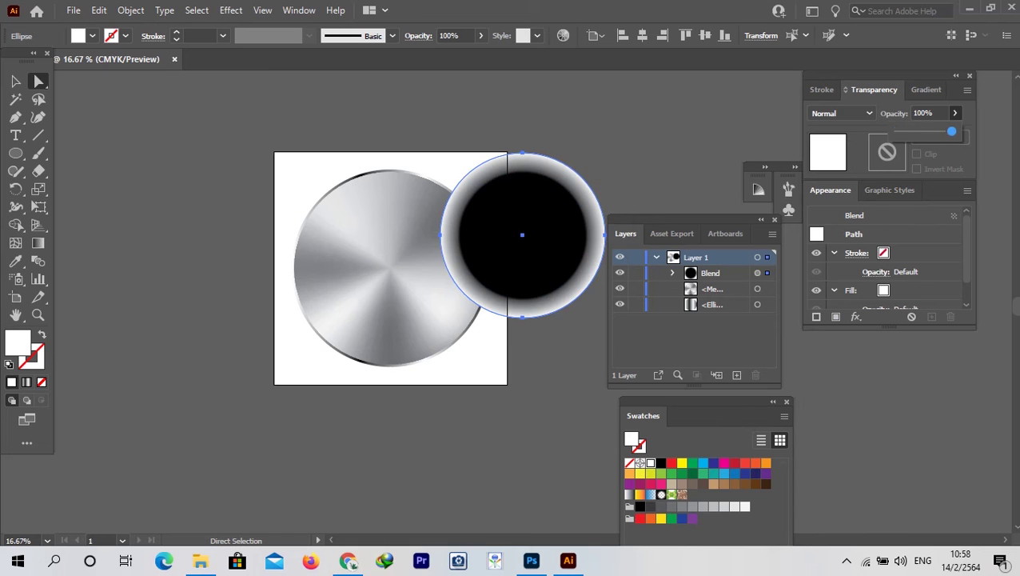
left_click_drag(951, 131, 898, 131)
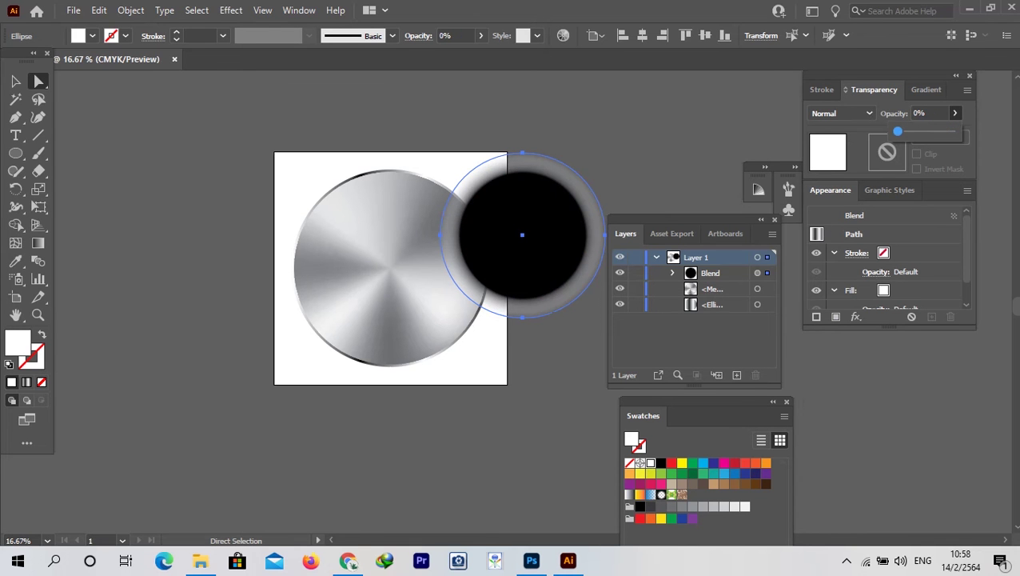
- Set the blending mode of the whole circle blend to Multiply
left_click(15, 81)
left_click(558, 221)
left_click(841, 114)
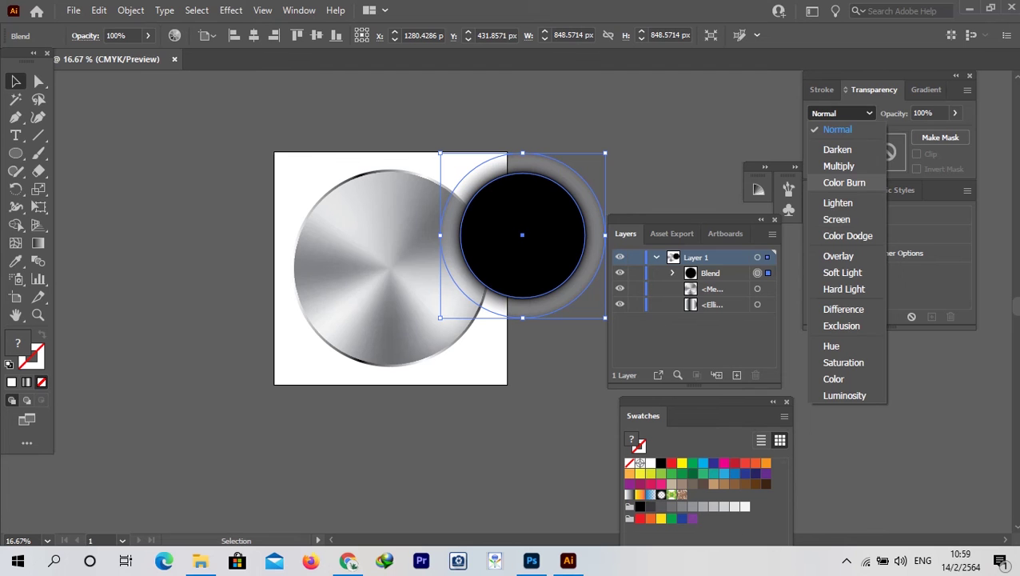
left_click(839, 165)
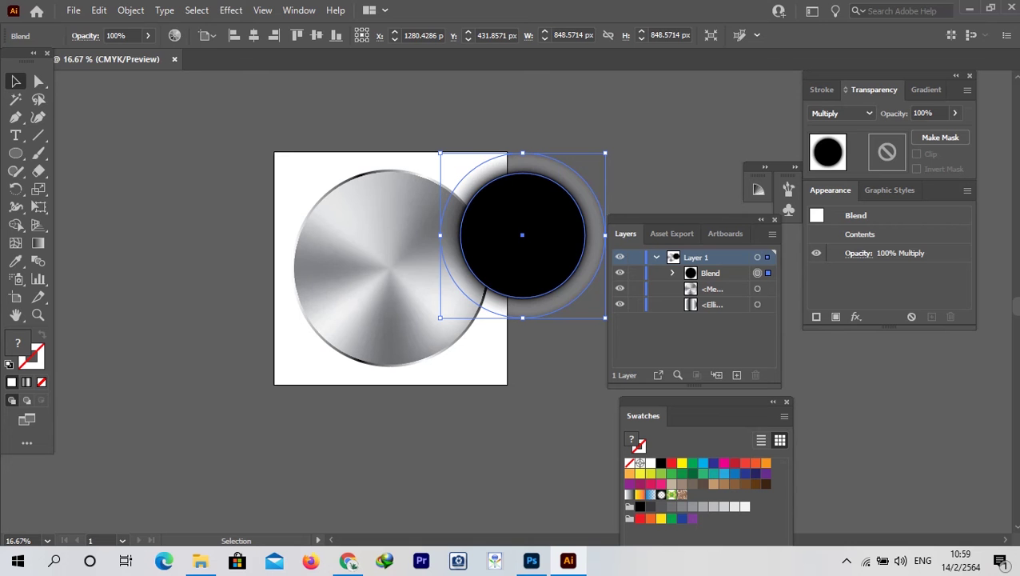
- Center the circle blend on the metallic disc, enlarge it from its center to about 1061 px, and deselect it
left_click_drag(522, 235, 390, 268)
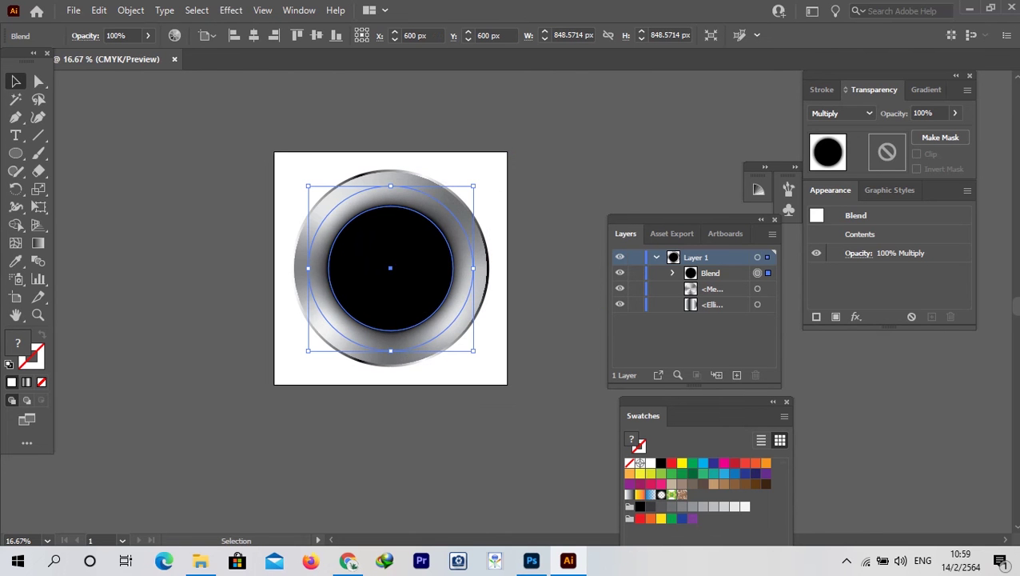
left_click_drag(473, 186, 507, 164)
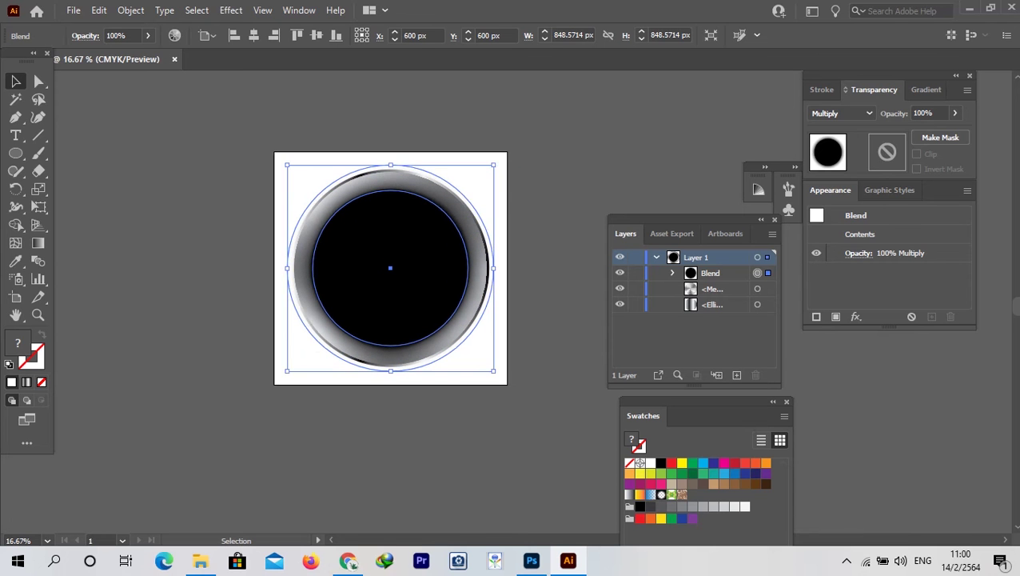
left_click(554, 169)
- Move only the blend's outer transparent circle slightly straight down so the shadow falls below the disc
key("a")
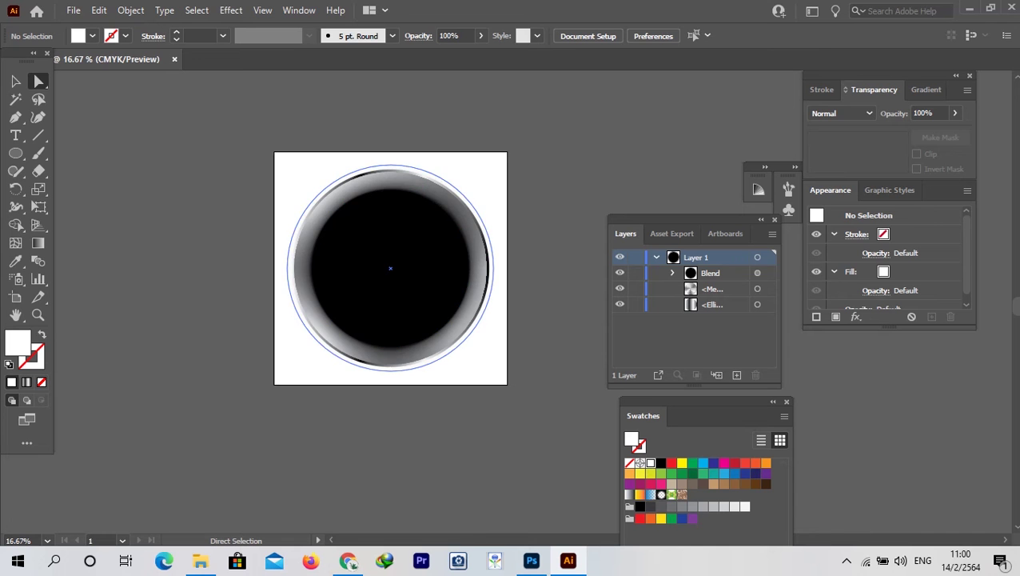
left_click(454, 207)
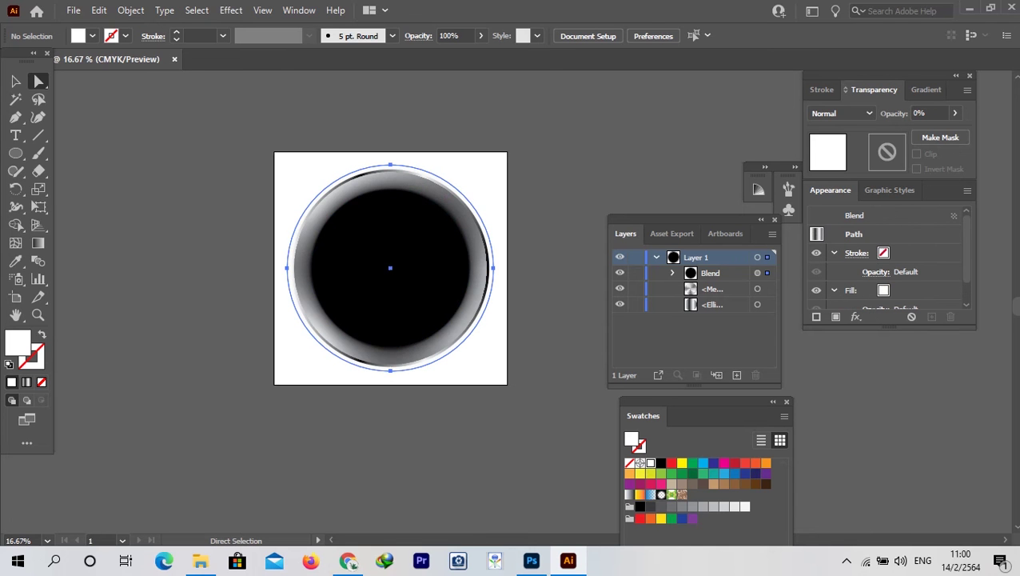
left_click_drag(390, 268, 390, 282)
key("v")
left_click(390, 282)
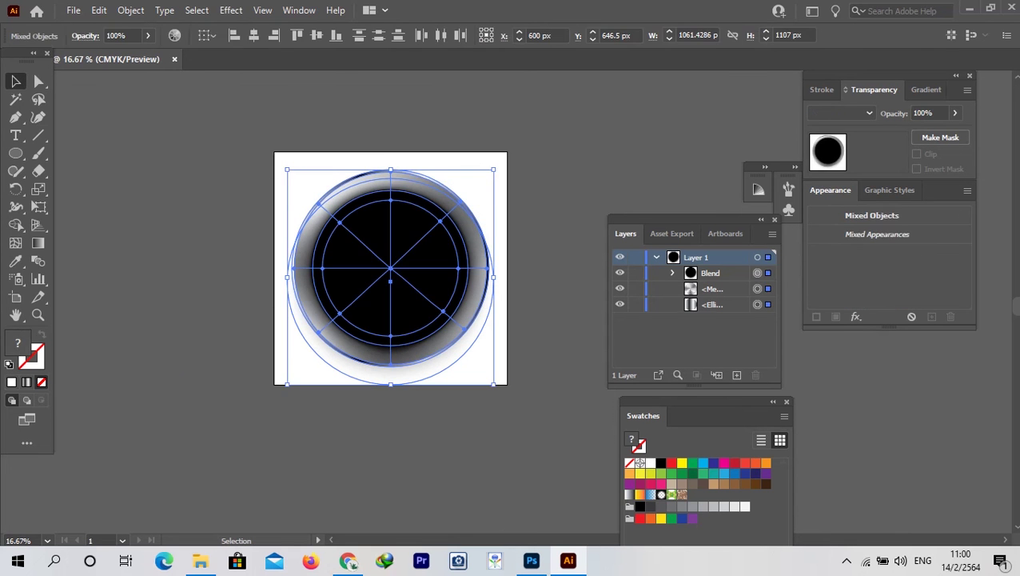
left_click(538, 232)
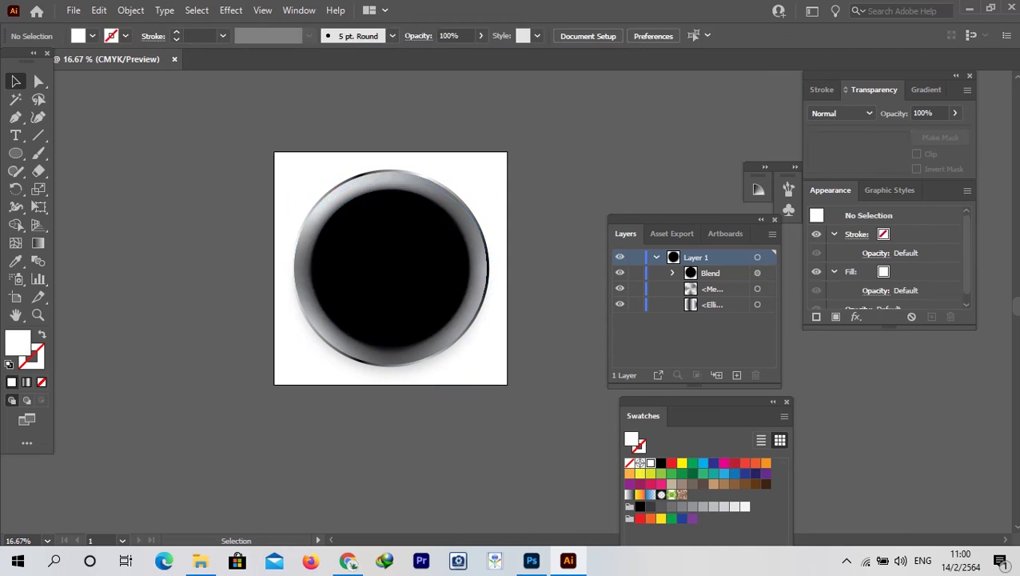
- Select the circle blend and send it to the back behind the metallic disc and its rim
left_click(477, 337)
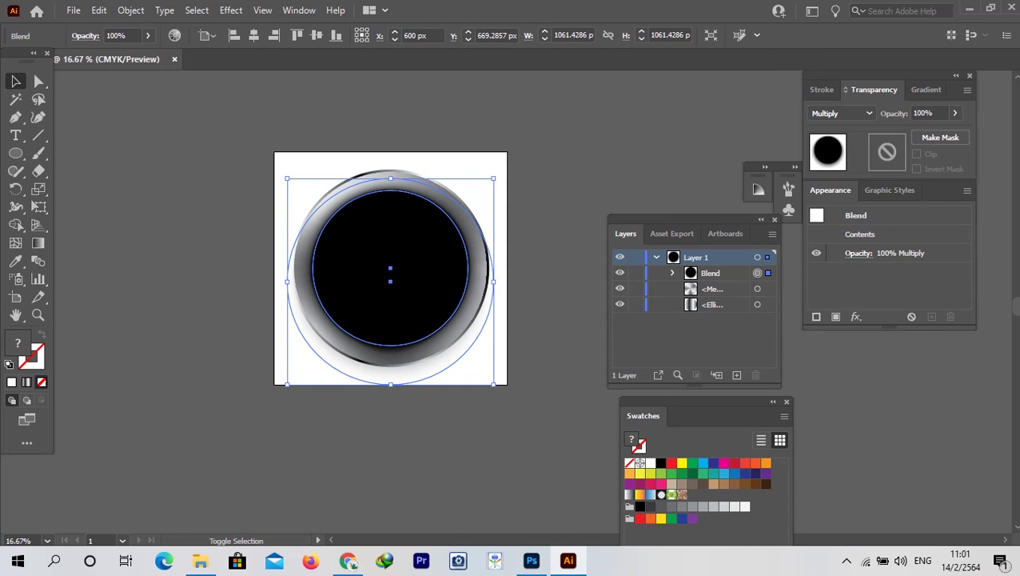
key("ctrl+shift+a")
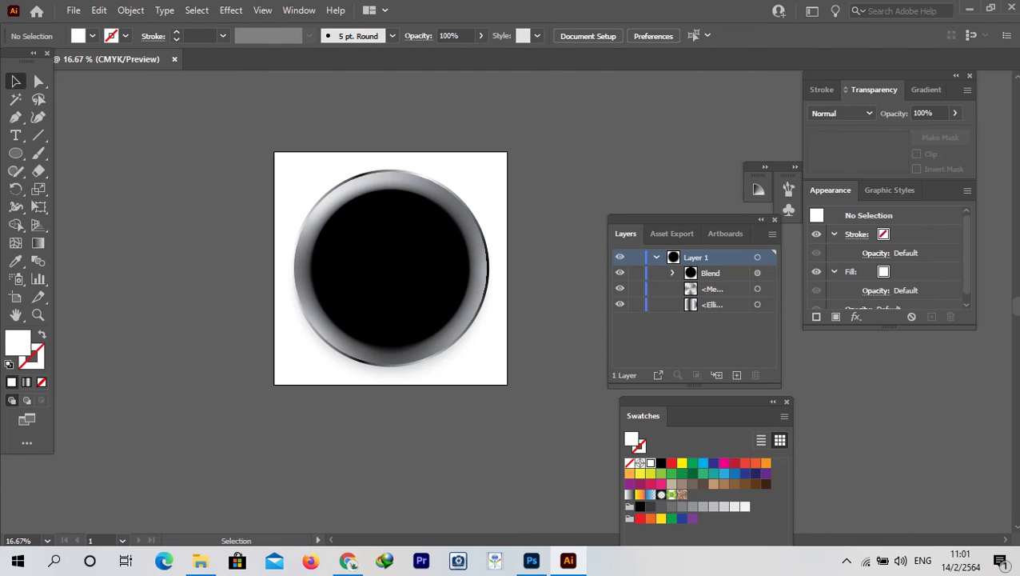
mouse_move(390, 268)
left_mouse_down()
mouse_move(580, 160)
mouse_move(200, 253)
mouse_move(416, 272)
mouse_move(390, 281)
mouse_move(400, 258)
mouse_move(404, 274)
mouse_move(391, 280)
mouse_move(391, 264)
mouse_move(360, 267)
mouse_move(393, 269)
mouse_move(390, 280)
mouse_move(170, 296)
mouse_move(175, 276)
mouse_move(390, 273)
mouse_move(391, 339)
mouse_move(390, 271)
left_mouse_up()
left_click(184, 432)
left_click(172, 308)
left_click(184, 431)
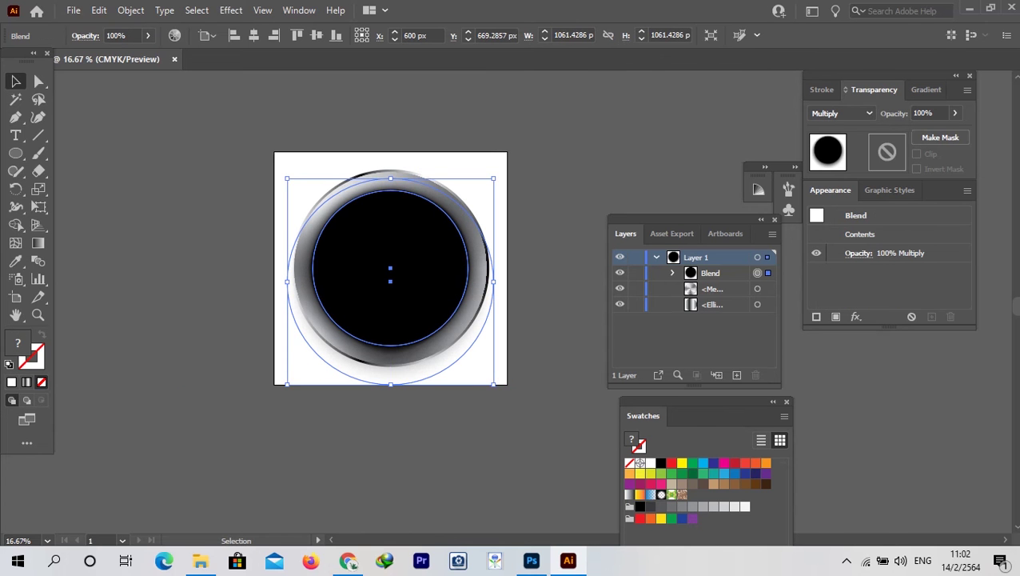
key("ctrl+shift+bracketleft")
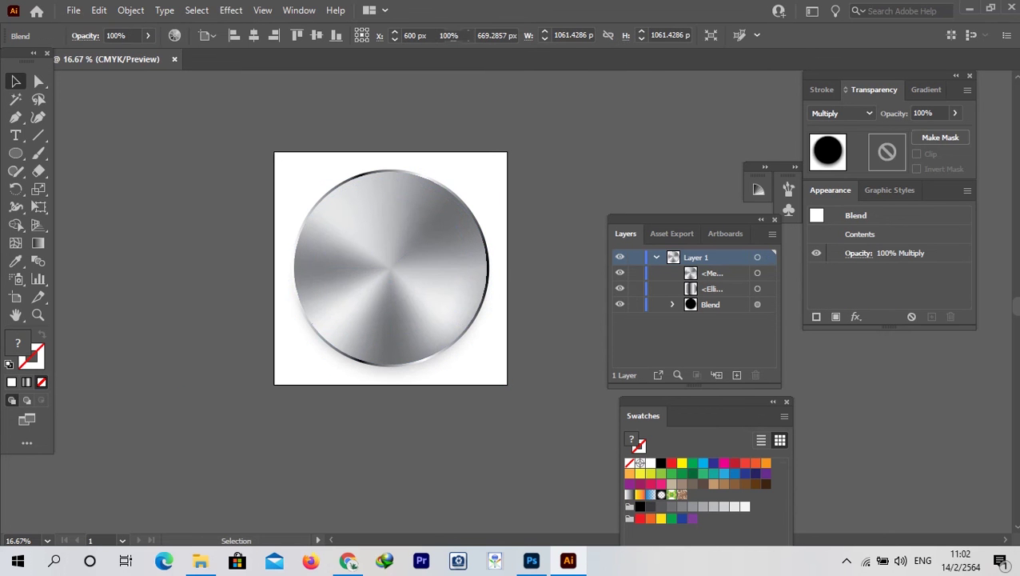
key("ctrl+shift+a")
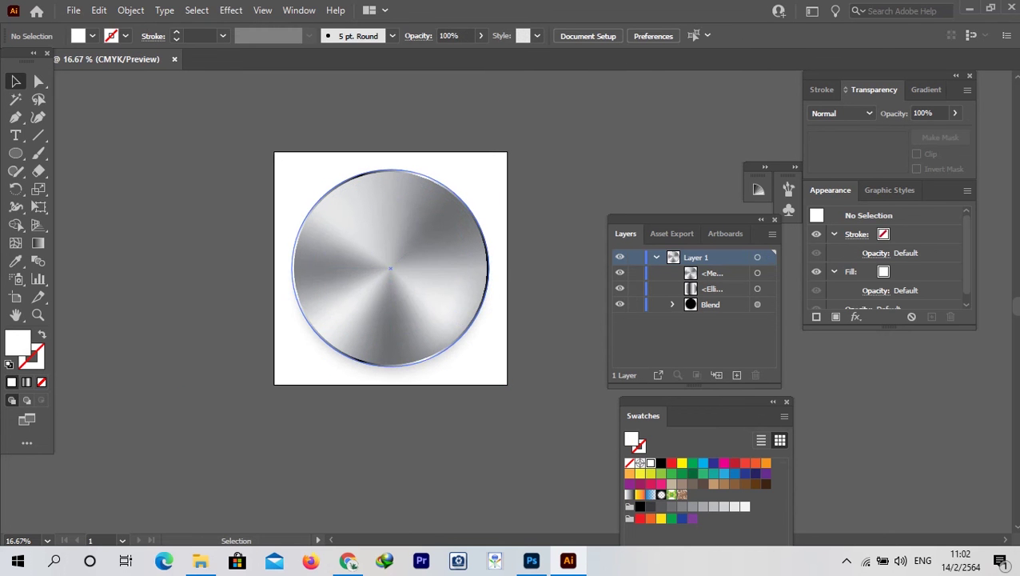
- Paste a copy of the gradient rim ellipse behind it and enlarge the copy from its center into a wider ring
left_click(384, 169)
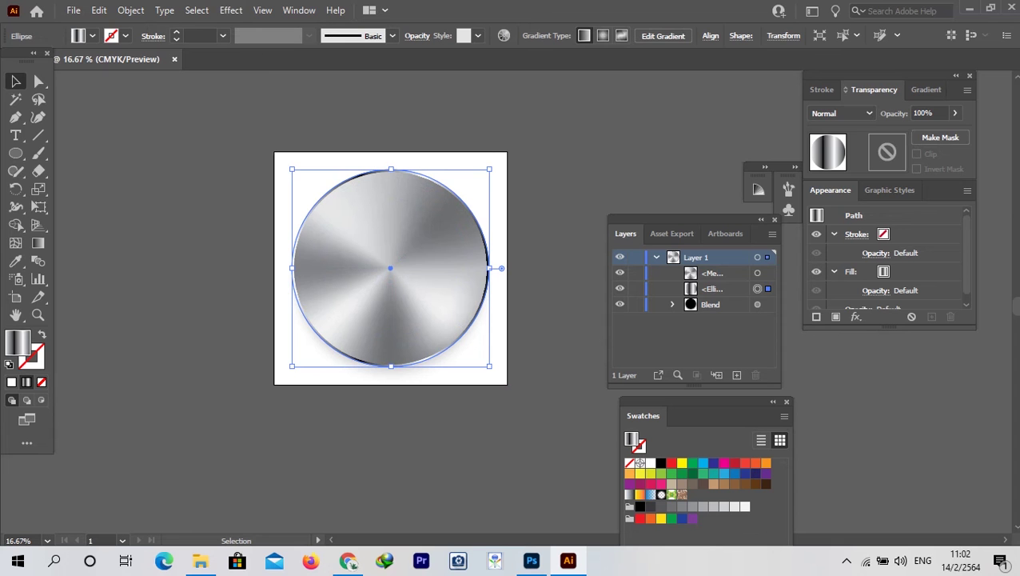
key("ctrl+b")
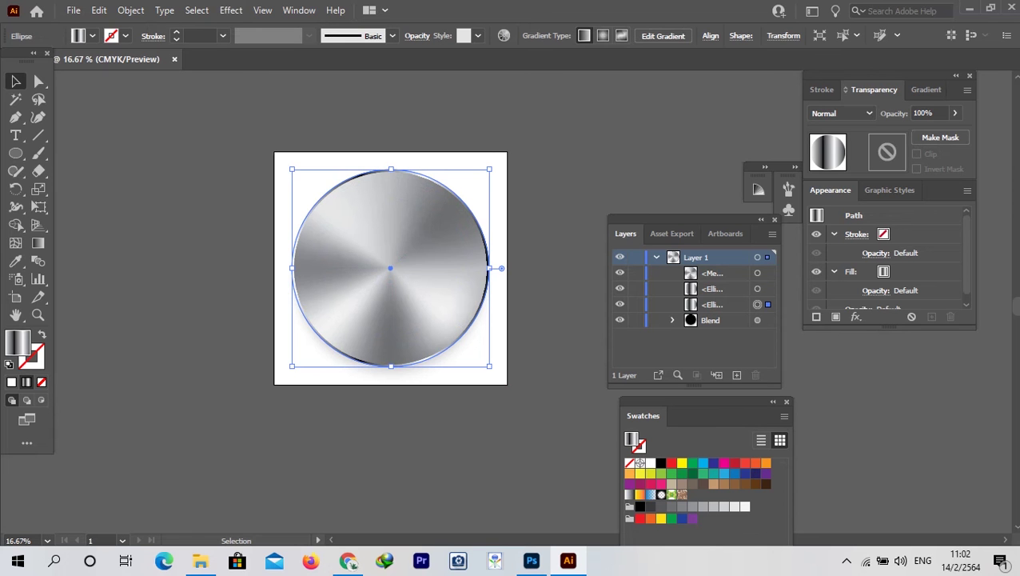
left_click_drag(489, 170, 498, 160)
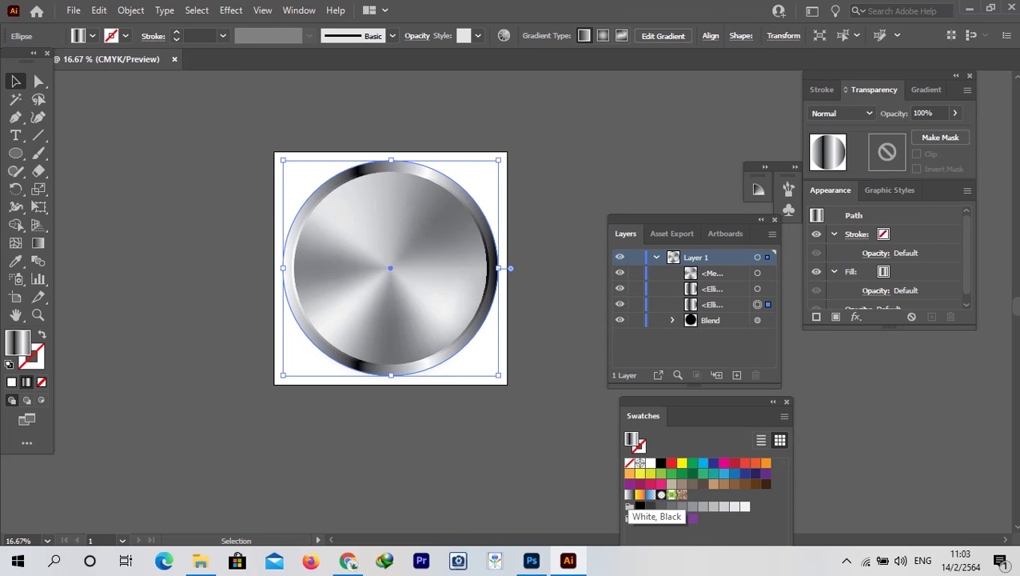
- Fill the wider ring with the White, Black gradient as radial, with its midpoint at 87% and a gray outer stop
left_click(630, 495)
left_click(926, 88)
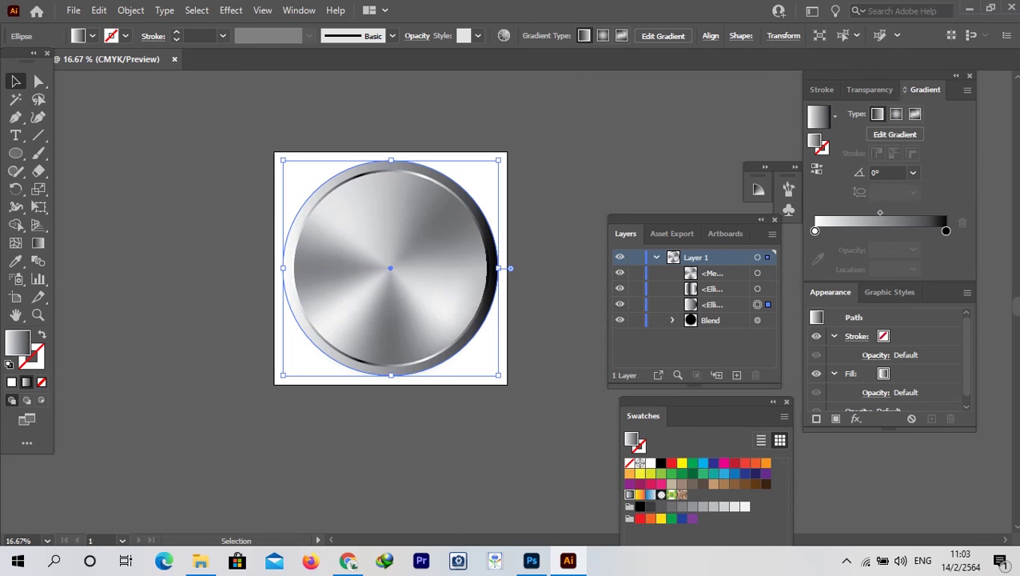
left_click(896, 114)
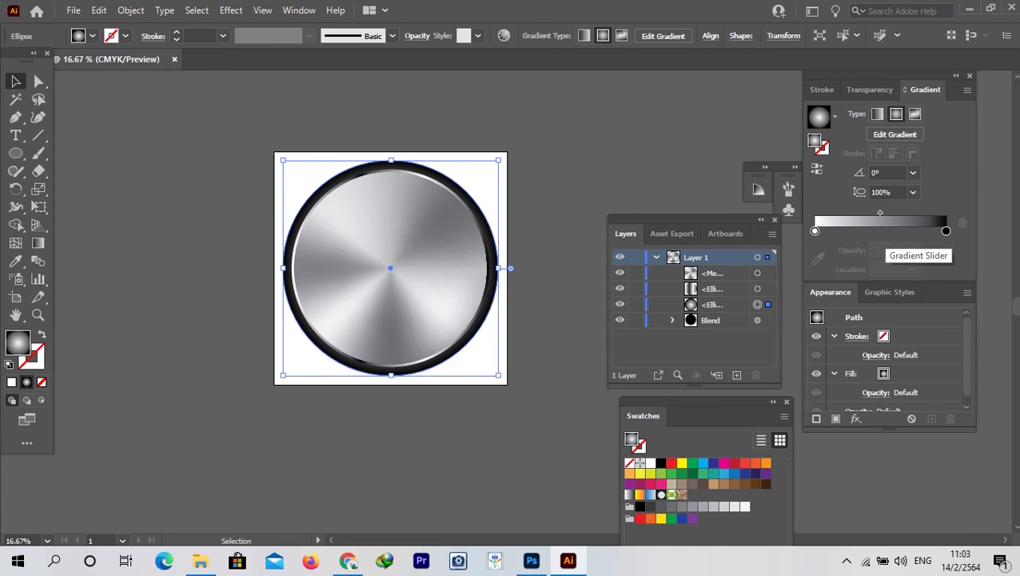
left_click_drag(881, 213, 928, 212)
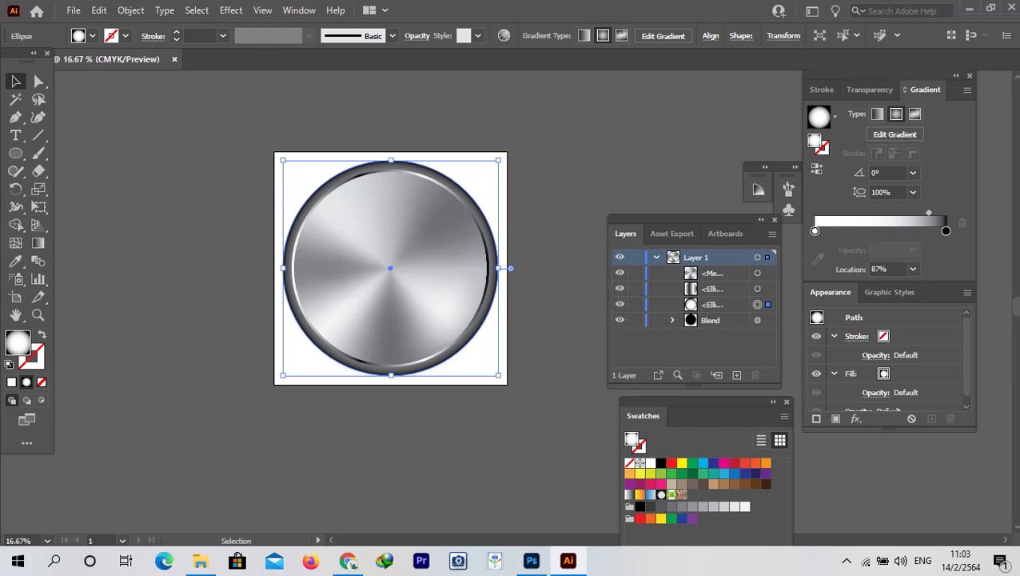
left_click_drag(692, 507, 946, 231)
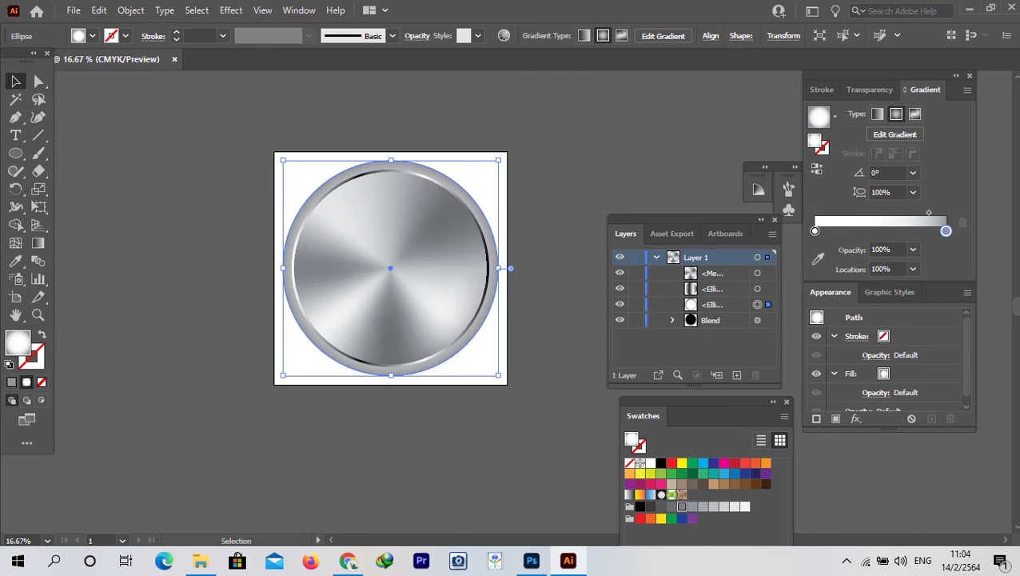
- Paste a slightly larger copy behind the gray radial ring and apply the inner rim's black-and-white linear gradient to it
key("ctrl+c")
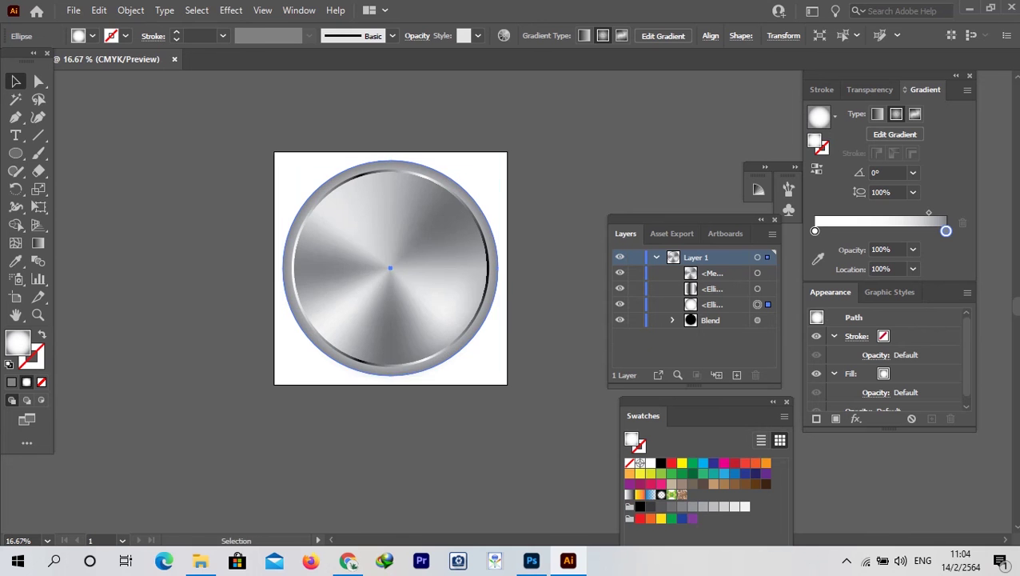
key("ctrl+b")
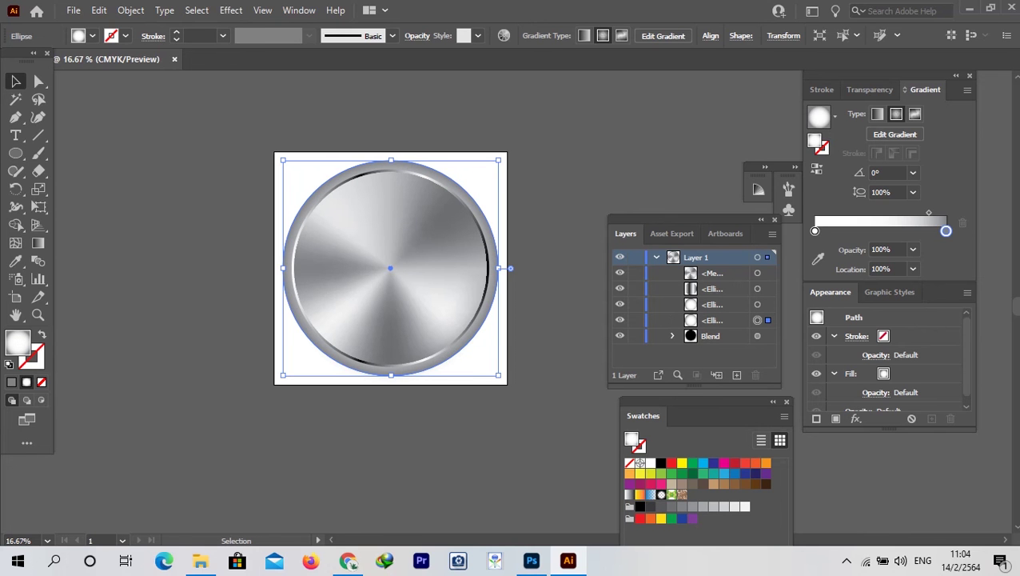
left_click_drag(499, 160, 503, 156)
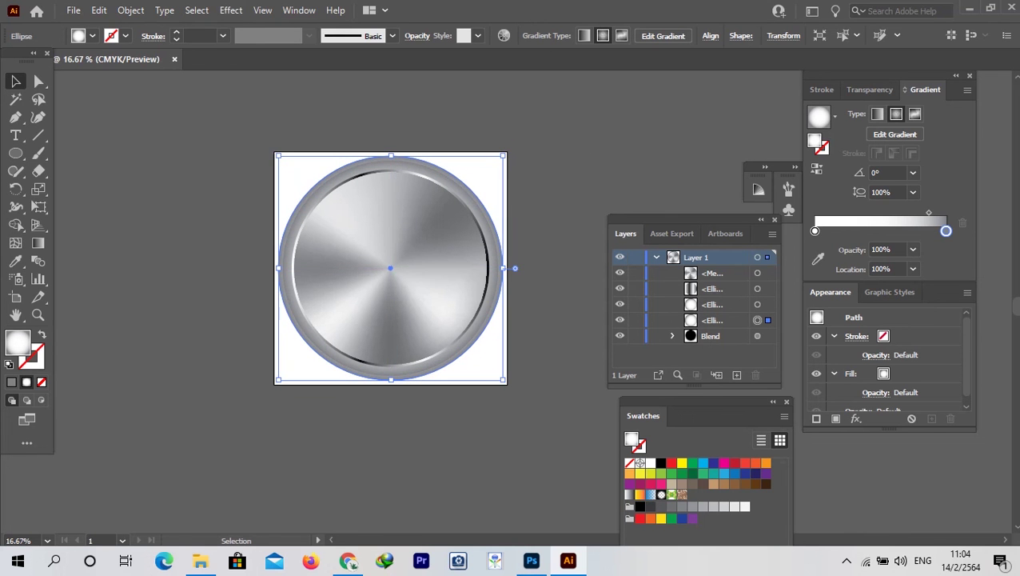
key("i")
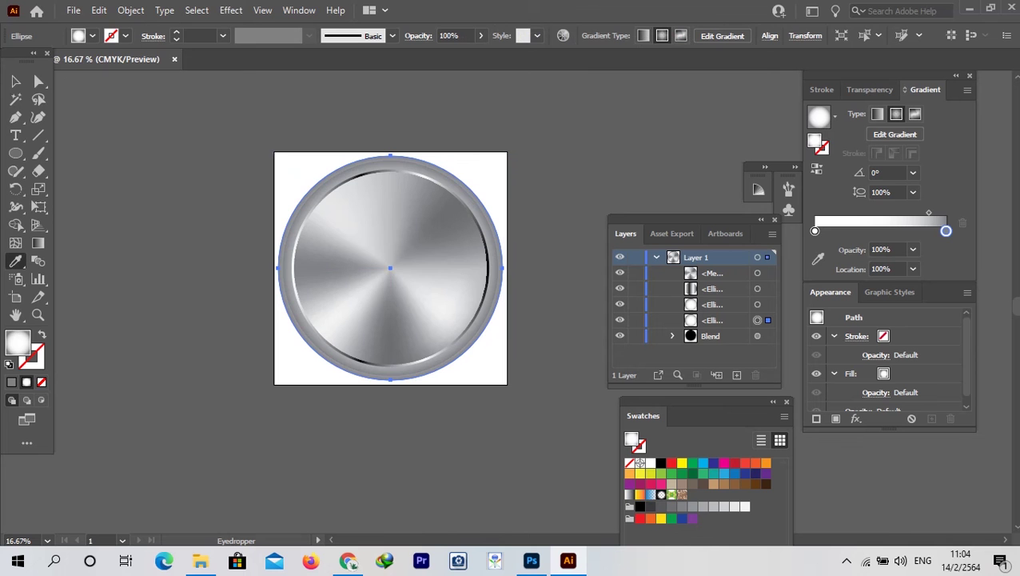
left_click(445, 184)
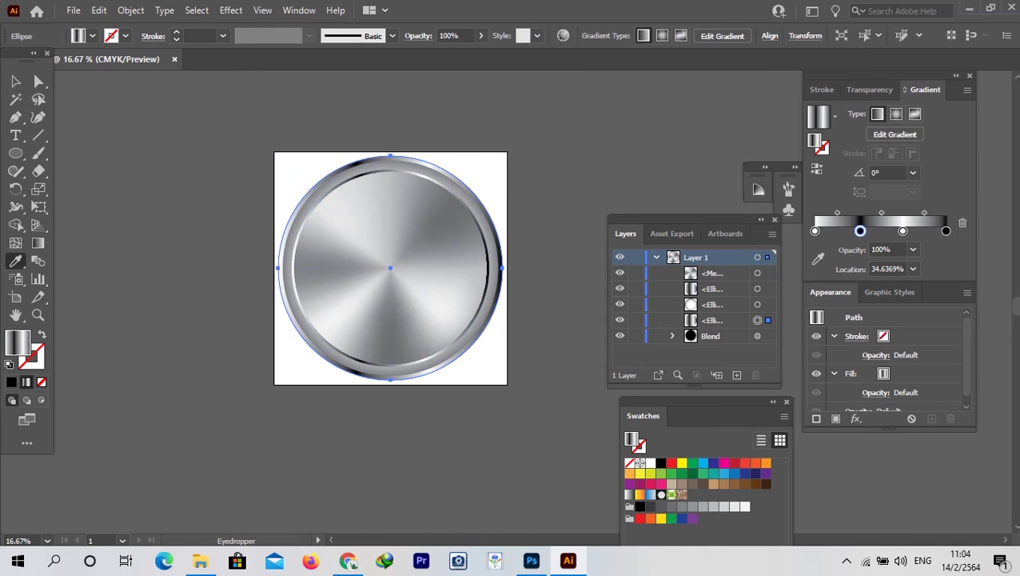
key("v")
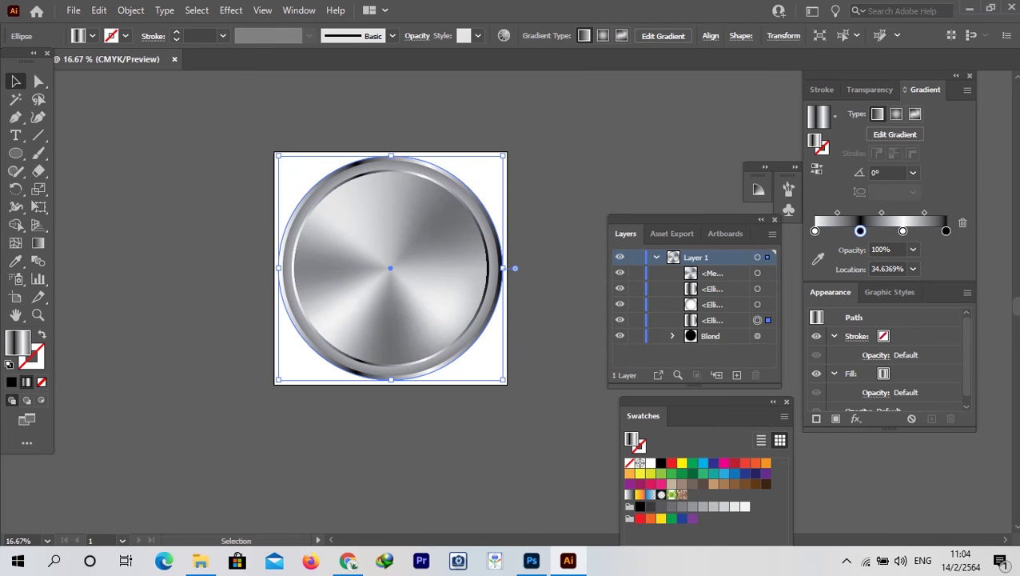
- Send the gray radial ring and the outer linear-gradient ring together behind the shadow blend, and deselect them
left_click(478, 202, "shift")
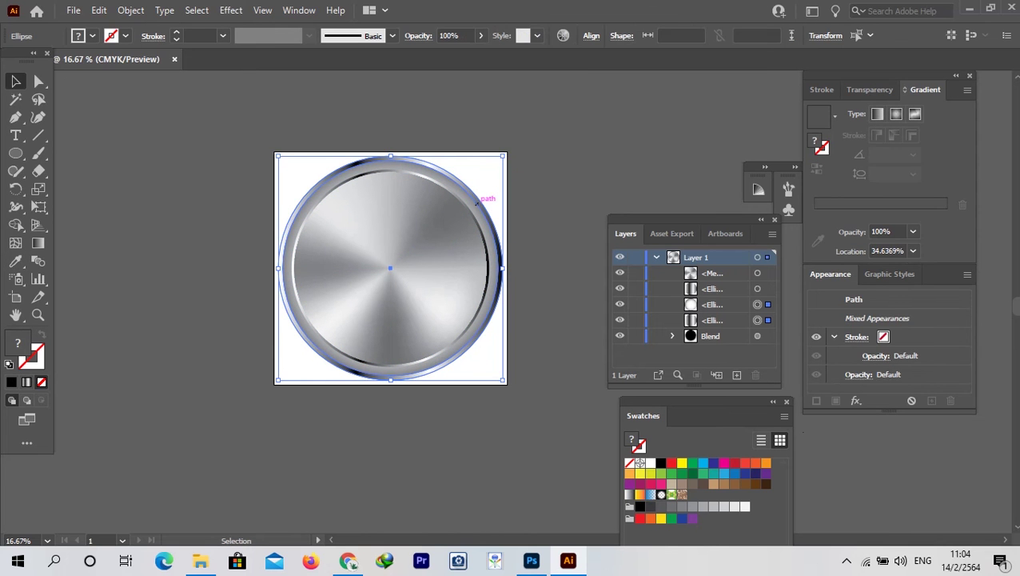
key("ctrl+shift+bracketleft")
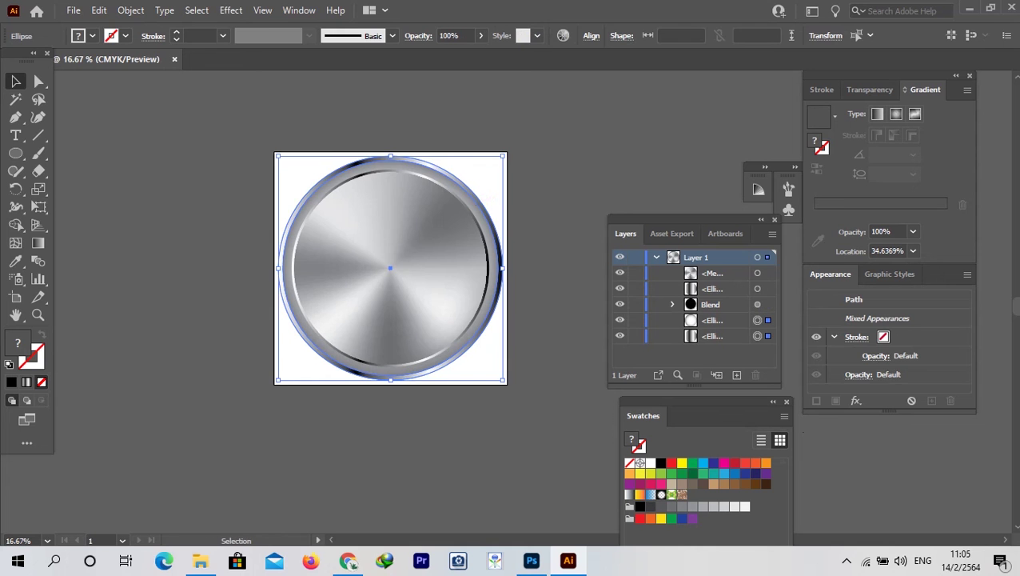
key("ctrl+shift+a")
- Duplicate the mesh disc in place, enlarge the copy from its center to about 1268 px, and send it to the back
left_click(394, 268)
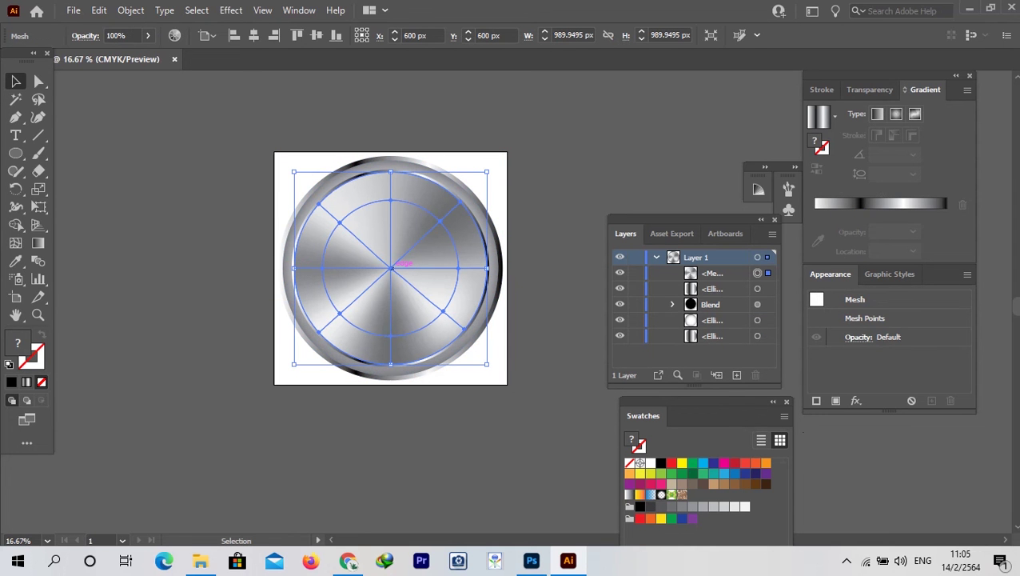
key("ctrl+c")
key("ctrl+f")
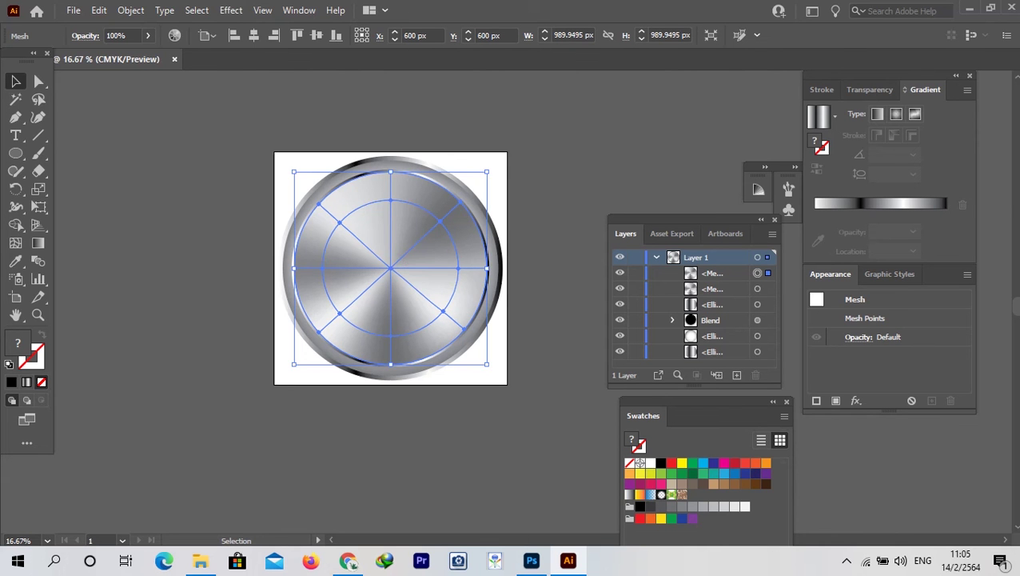
left_click_drag(486, 171, 513, 146)
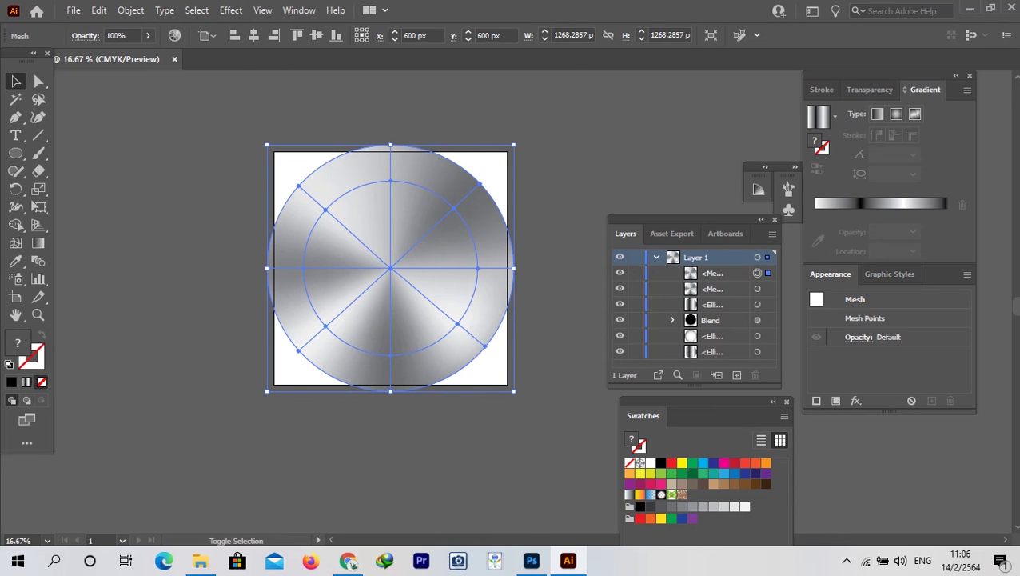
key("ctrl+shift+bracketleft")
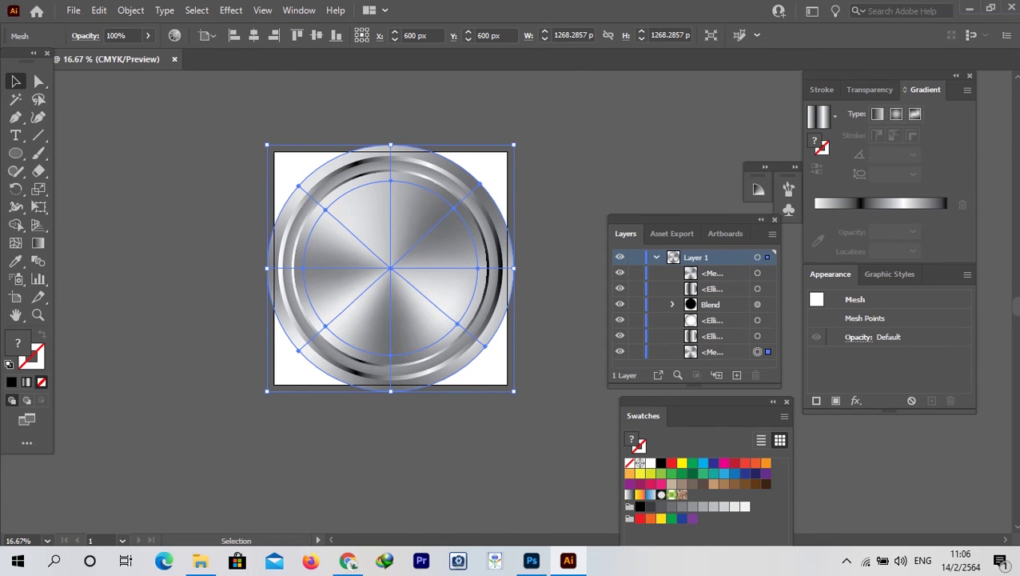
key("ctrl+shift+a")
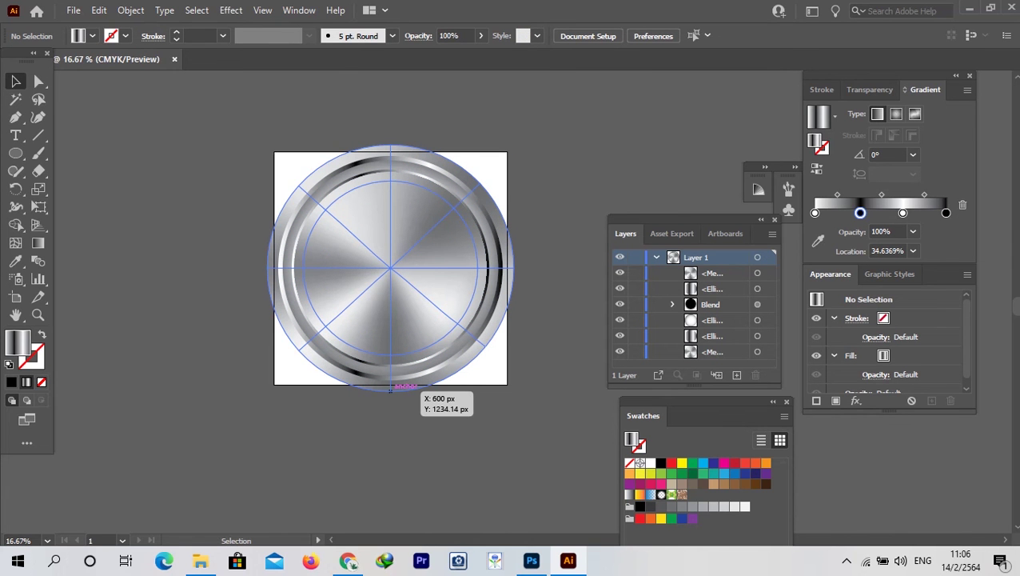
- Duplicate the gray radial ellipse slightly lower, send the copy to the back, and enlarge it to edge the large mesh disc
left_click(757, 320)
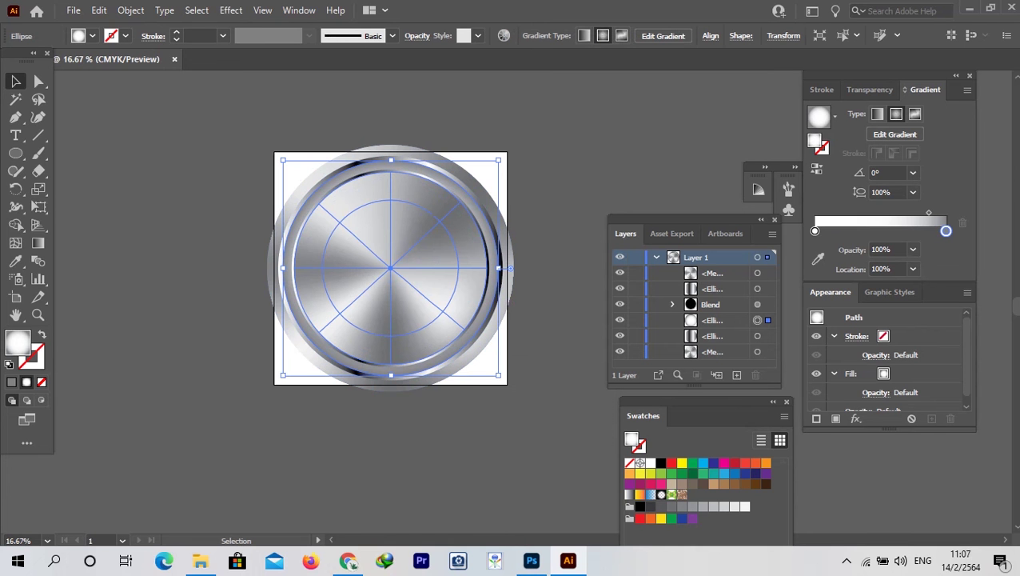
left_click_drag(413, 268, 390, 273)
key("ctrl+shift+bracketleft")
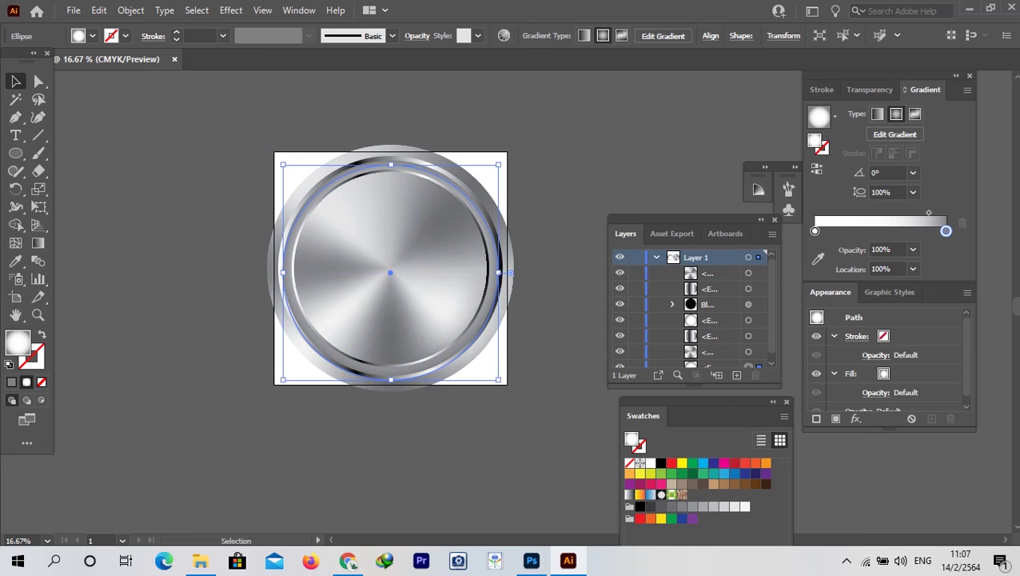
left_click_drag(498, 165, 599, 167)
left_click(528, 143)
- Select all the artwork and scale it down from its center to fit within the artboard with a margin
key("ctrl+a")
scroll(540, 276, "up", 2)
left_click(590, 160)
scroll(590, 158, "down", 2)
scroll(537, 208, "up", 1)
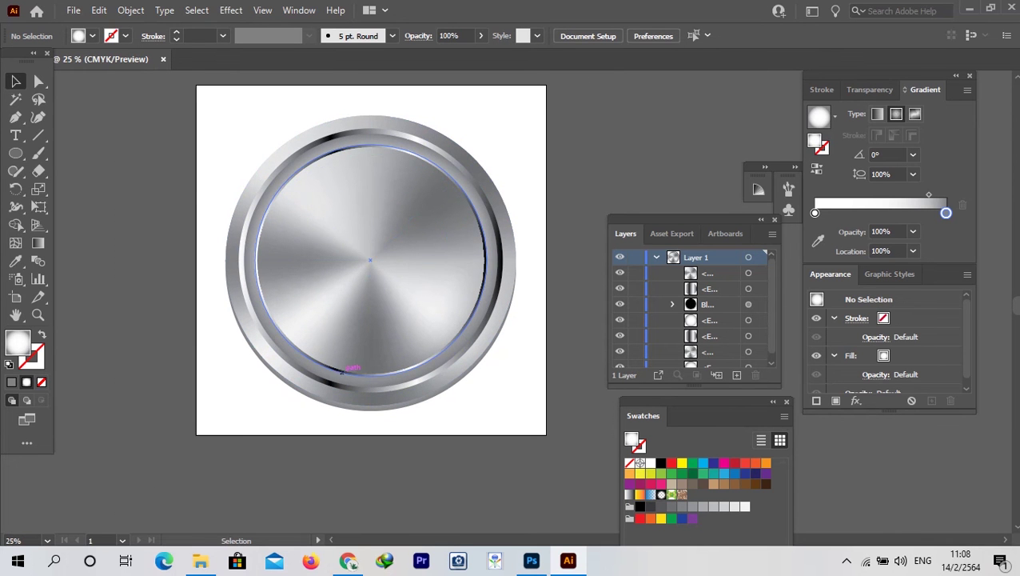
- Reverse the gradient of the ring around the center mesh disc and reduce it to two black end stops
left_click(254, 268)
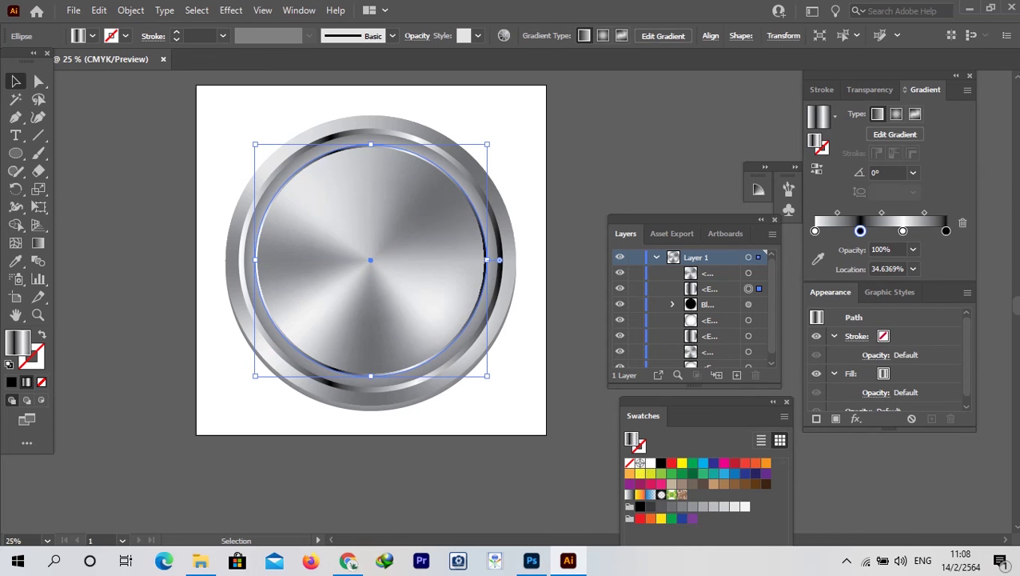
left_click(816, 168)
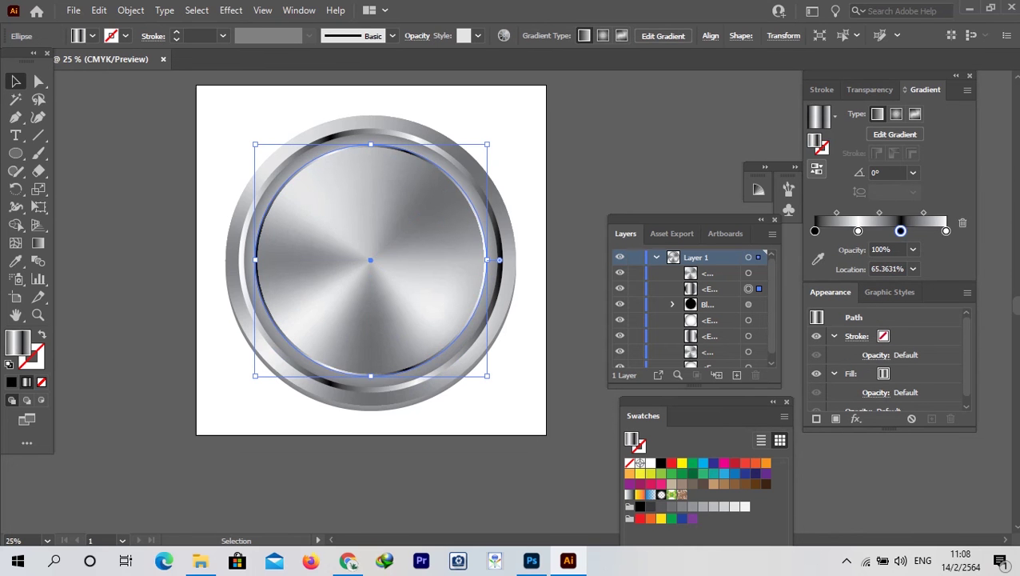
left_click(817, 168)
left_click(816, 169)
left_click_drag(946, 231, 945, 270)
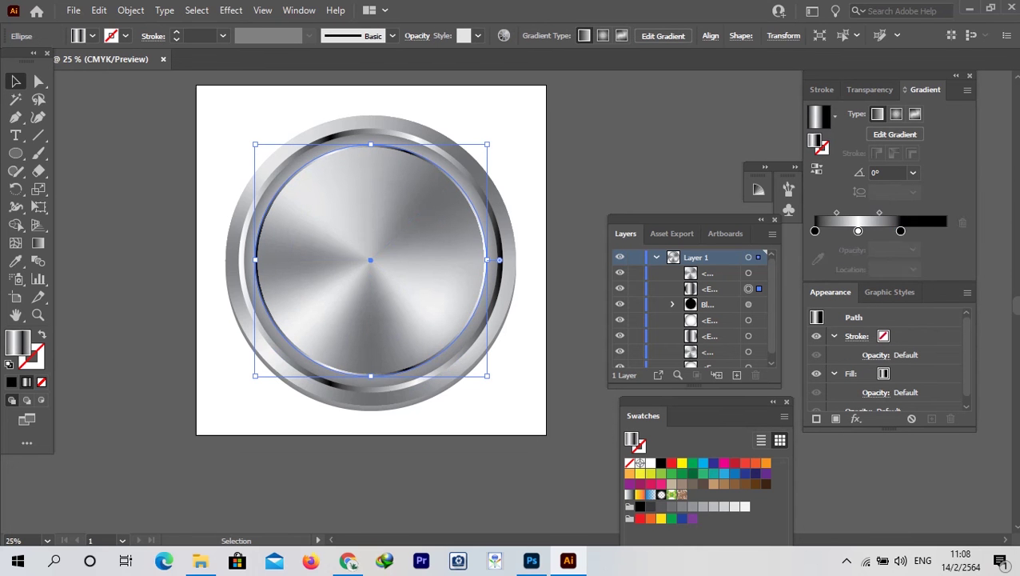
left_click_drag(901, 231, 946, 231)
left_click_drag(858, 231, 858, 271)
left_click(686, 152)
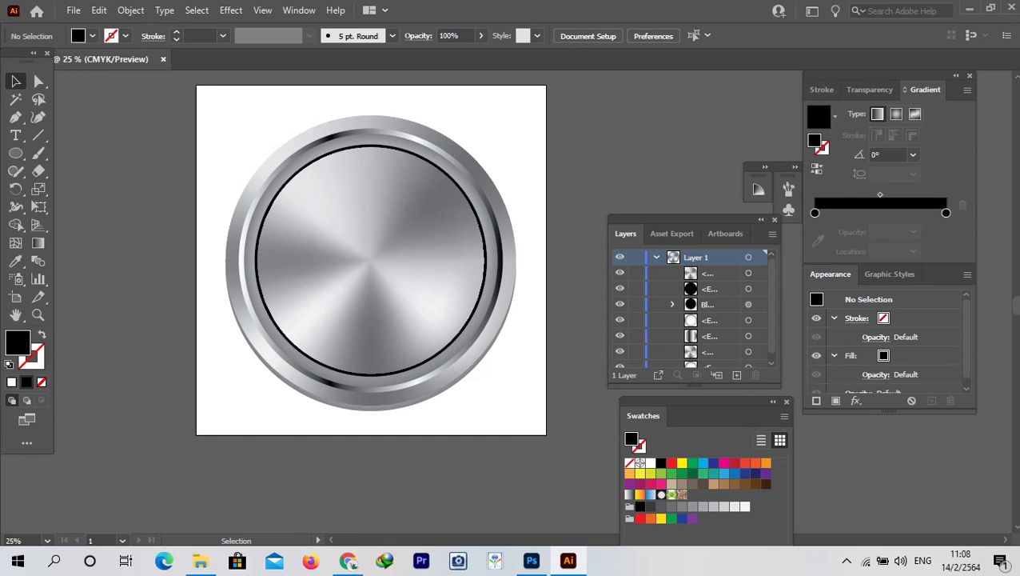
- Replace both black gradient stops of the ring around the center disc with medium gray swatches
left_click(814, 212)
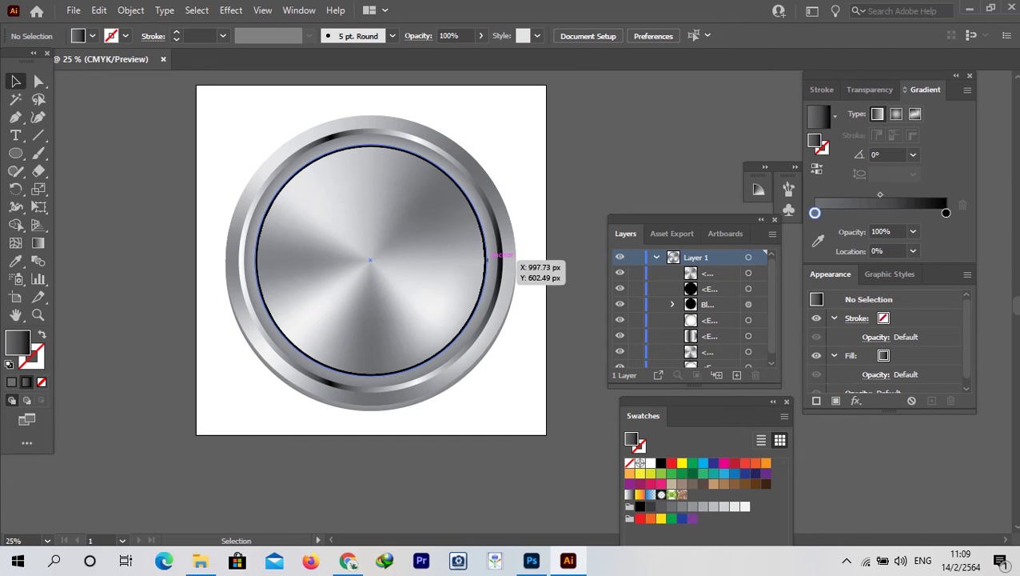
left_click(494, 260)
left_click_drag(672, 506, 814, 231)
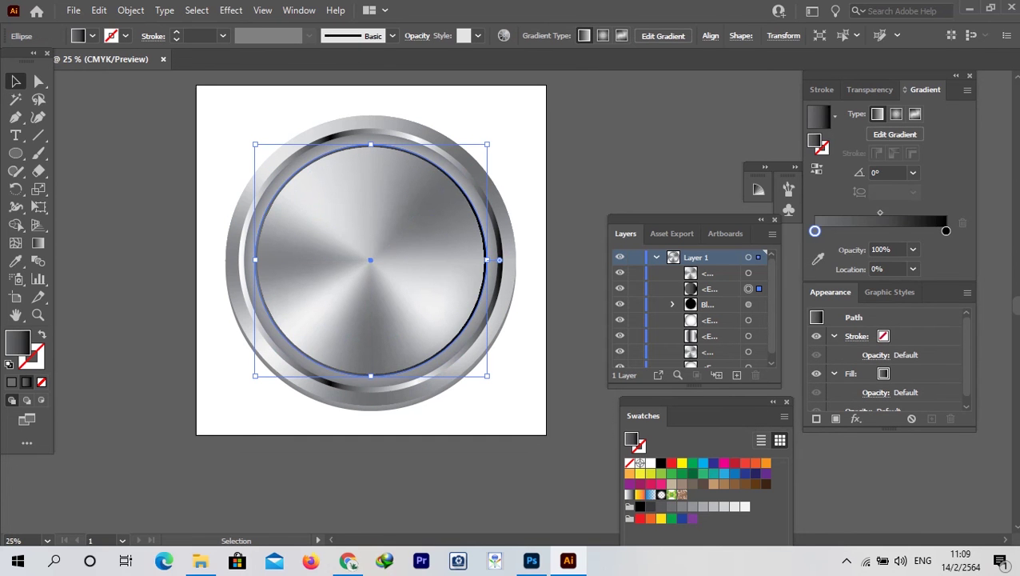
left_click_drag(703, 507, 946, 231)
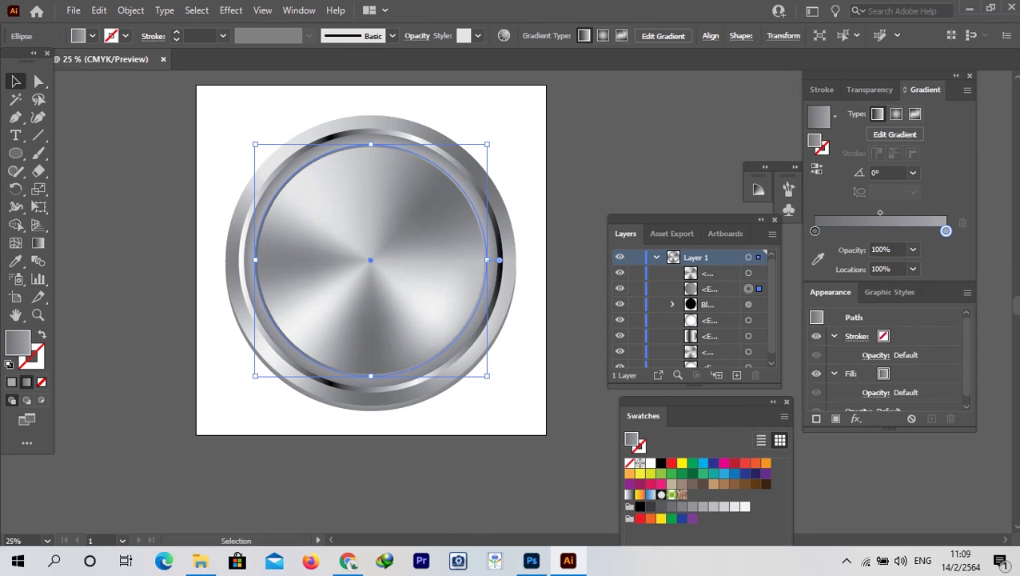
key("ctrl+shift+a")
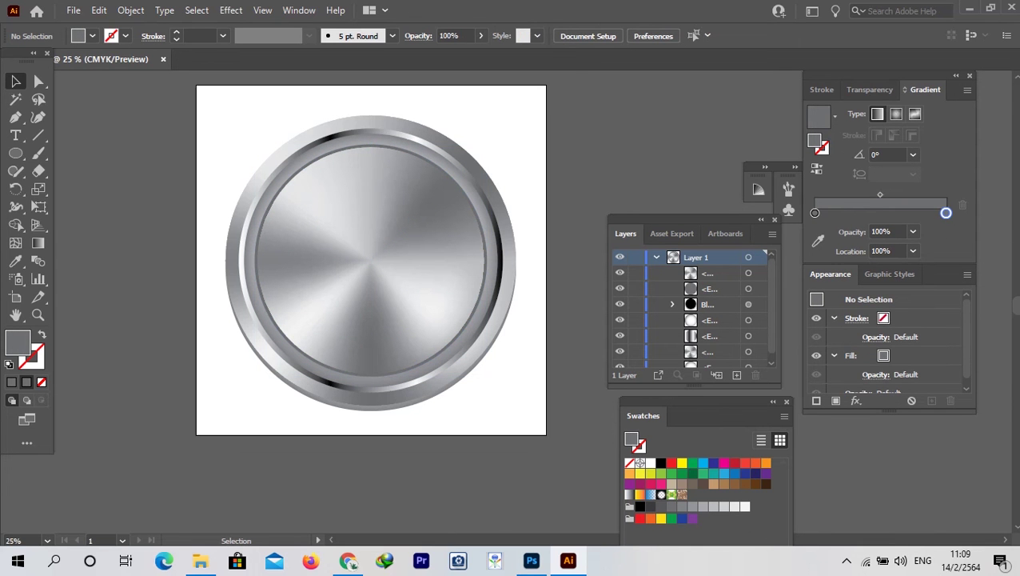
- Draw a rectangle covering the artboard on a new layer beneath the knob, filled with gray sampled from the knob's rim
left_click_drag(16, 153, 80, 152)
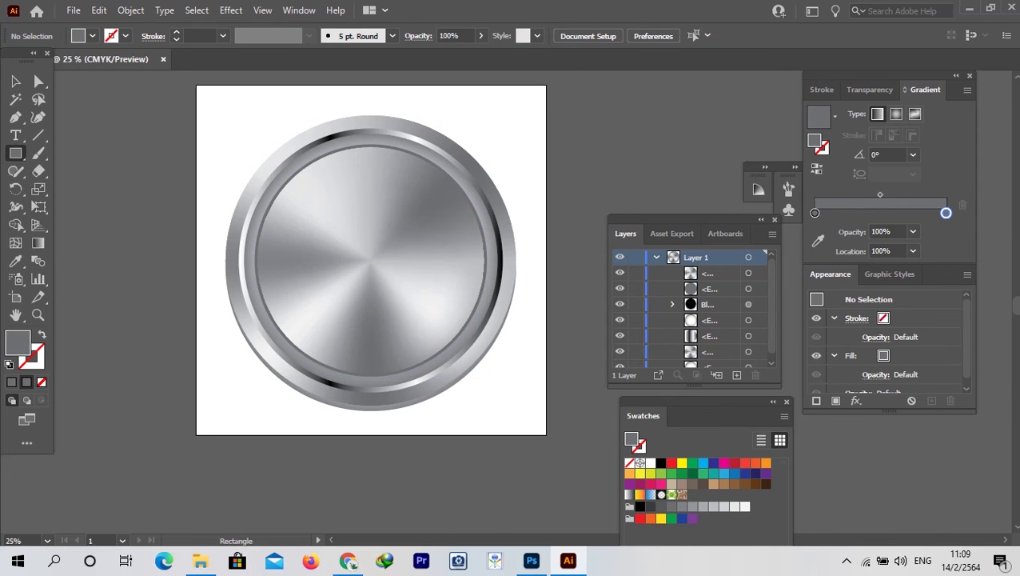
left_click(736, 375)
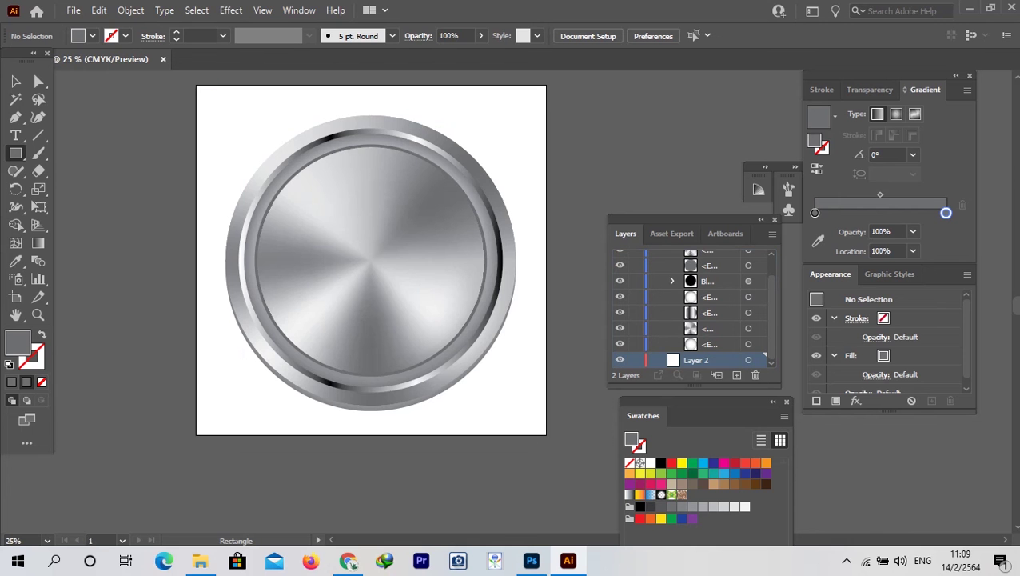
mouse_move(195, 84)
left_mouse_down()
mouse_move(346, 303)
mouse_move(547, 434)
left_mouse_up()
key("i")
left_click(226, 257)
key("v")
key("ctrl+shift+a")
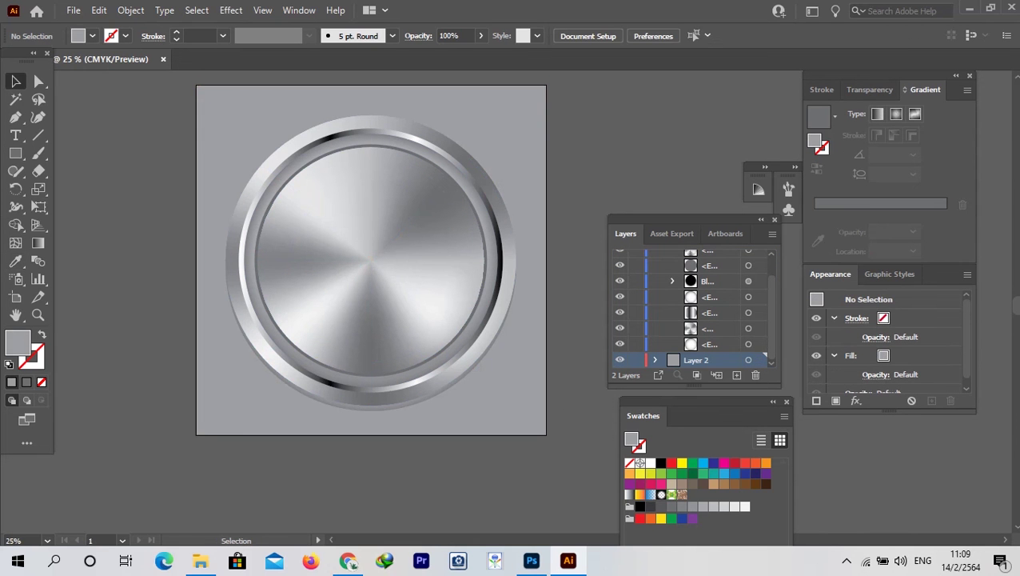
- Fill the background rectangle with black and lock it
left_click(525, 400)
double_click(18, 343)
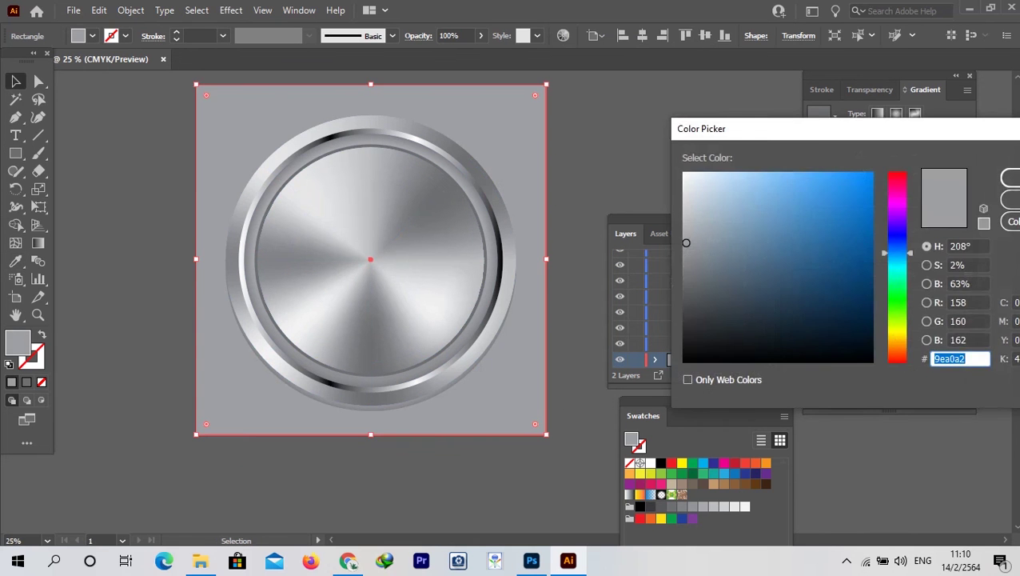
left_click(685, 362)
key("Return")
key("ctrl+shift+a")
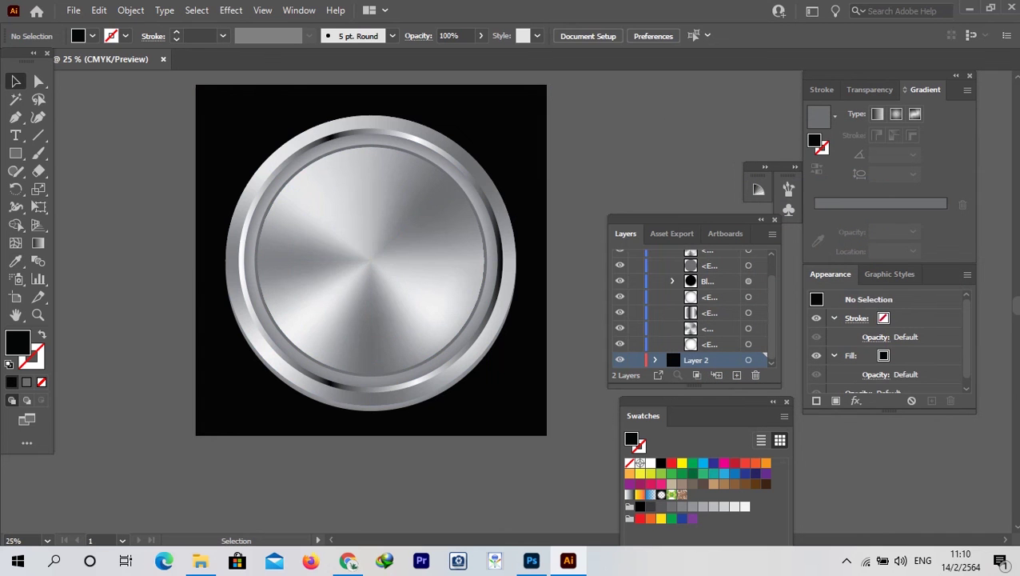
left_click(521, 389)
key("ctrl+2")
- Scale the whole knob down to about 536 px wide and center it on the artboard
left_click_drag(234, 120, 499, 316)
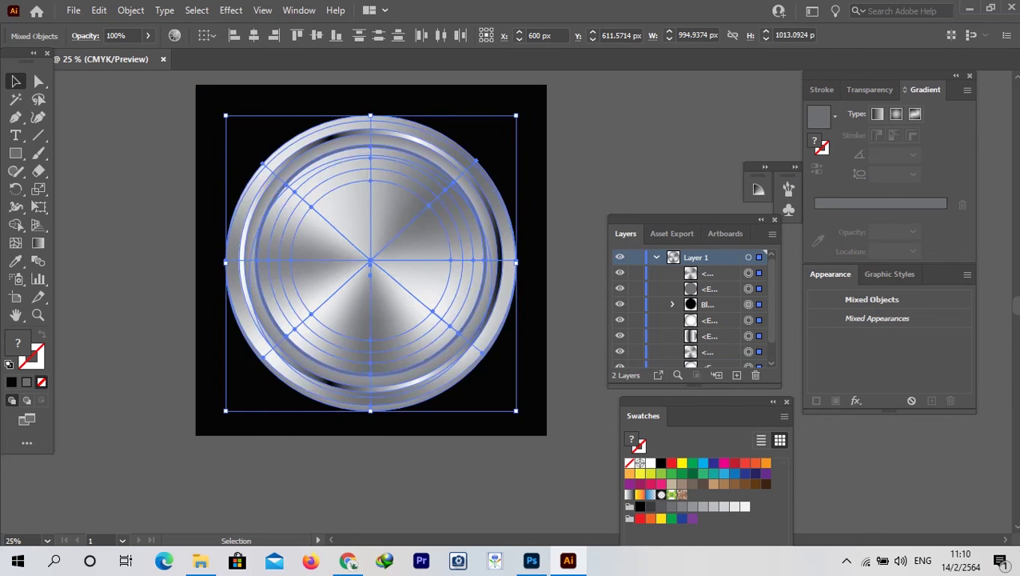
left_click_drag(515, 411, 462, 329)
mouse_move(402, 256)
left_mouse_down()
mouse_move(418, 258)
mouse_move(402, 254)
left_mouse_up()
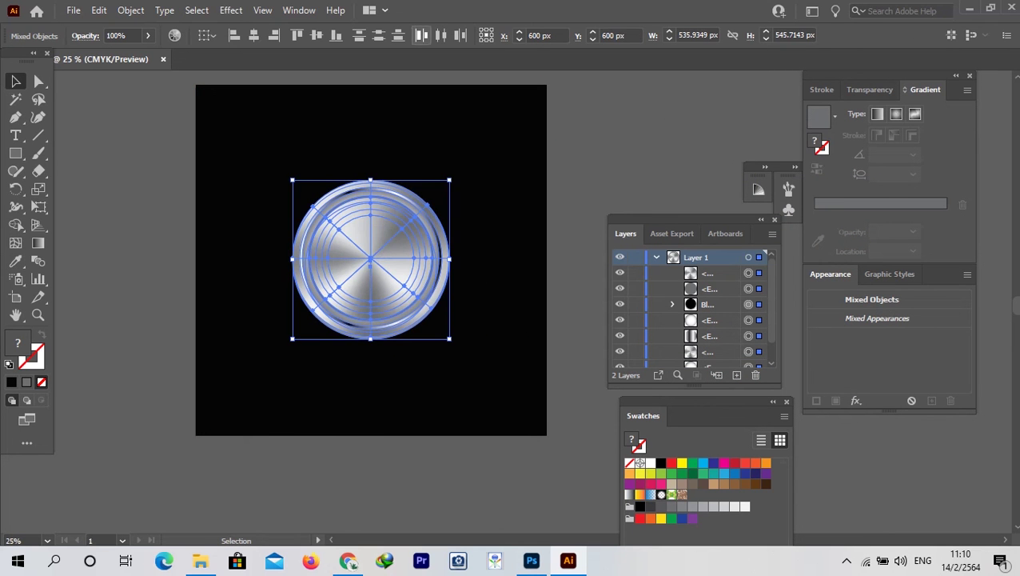
key("ctrl+shift+a")
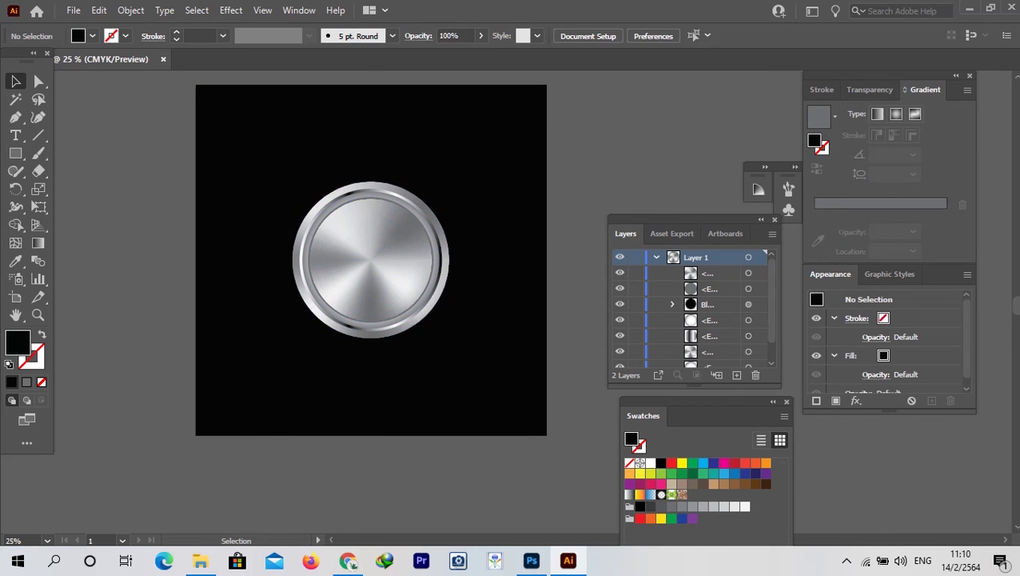
left_click_drag(396, 254, 466, 352)
left_click(257, 35)
left_click(329, 36)
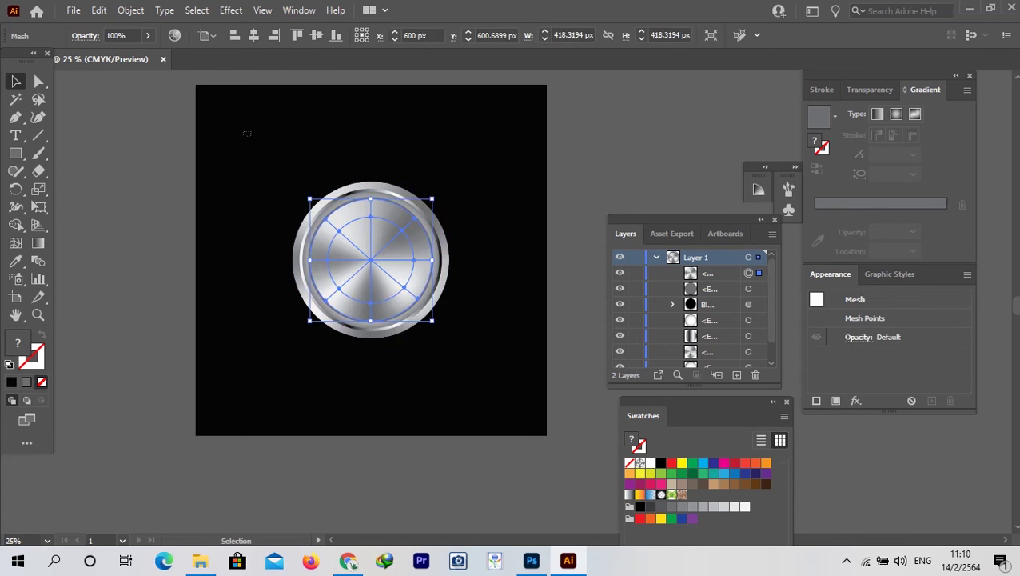
- Group all parts of the knob
left_click_drag(247, 131, 462, 364)
right_click(384, 273)
left_click(425, 387)
left_click(471, 376)
- Duplicate the knob group into the artboard's lower-right area and scale the copy to about 318 px
left_click_drag(381, 234, 495, 353)
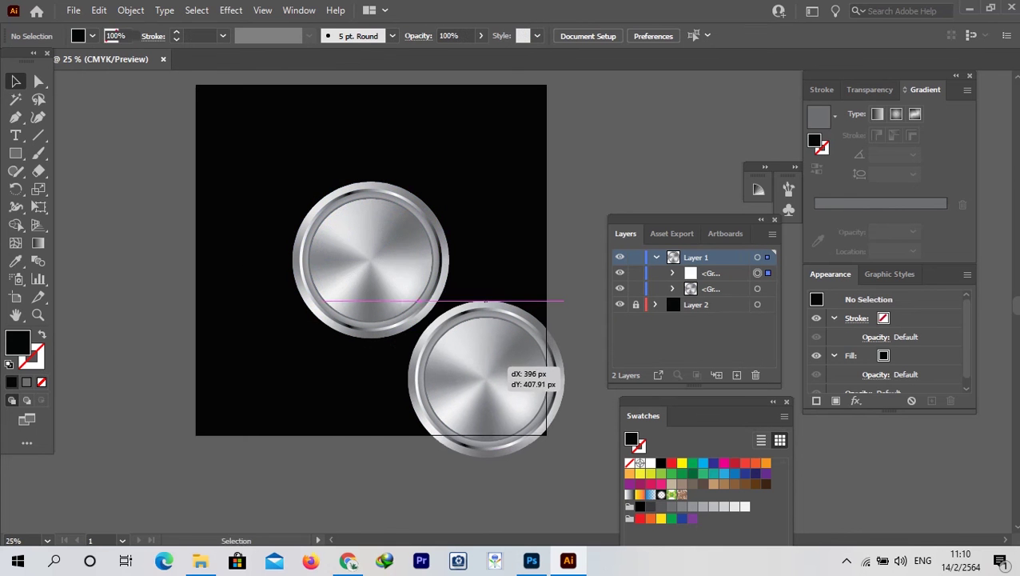
left_click_drag(393, 260, 346, 182)
left_click_drag(515, 372, 488, 344)
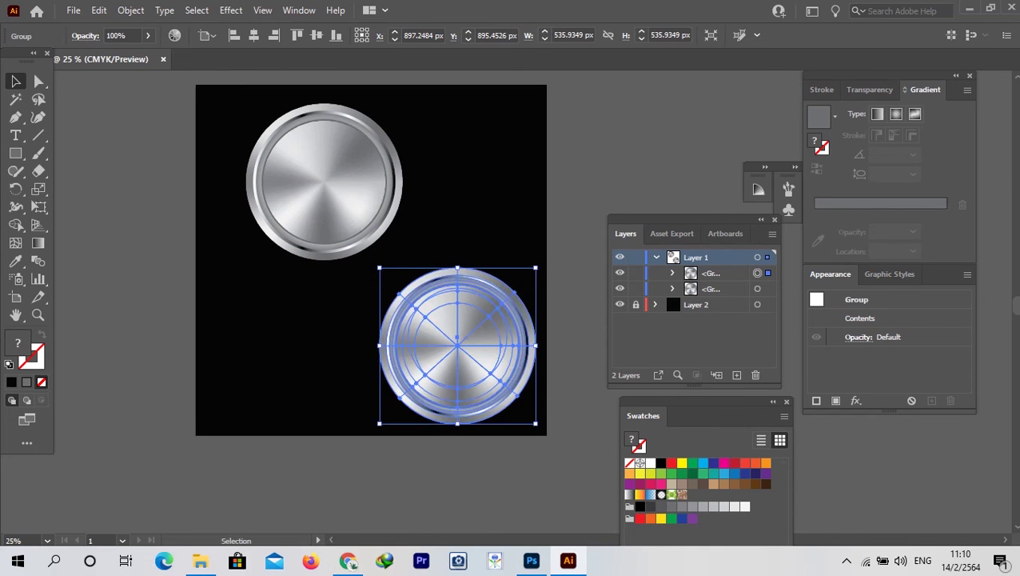
left_click_drag(535, 428, 504, 391)
- Copy the small knob about 584 px to the left at the same height and center the large knob above the pair
left_click_drag(471, 326, 301, 325)
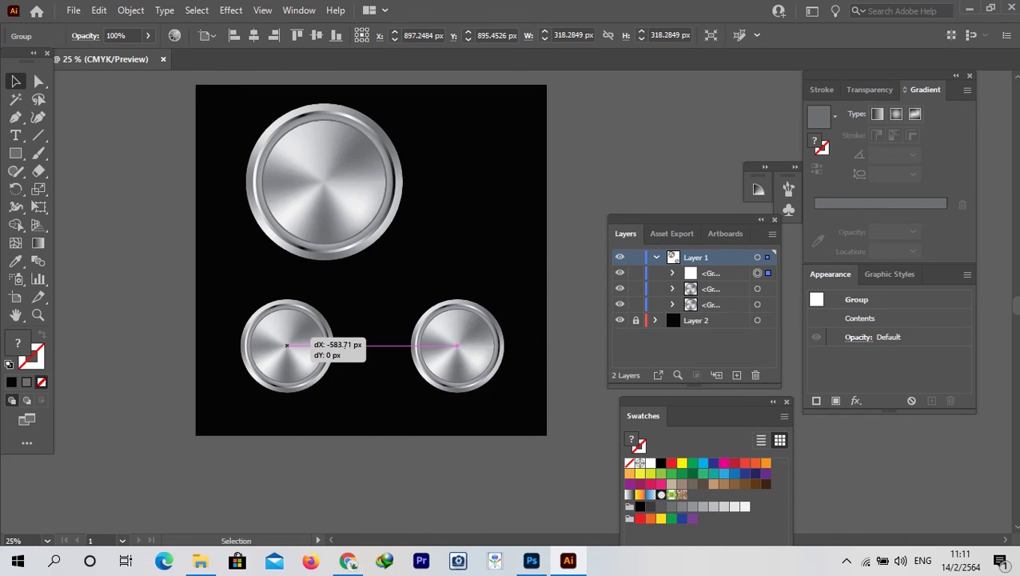
left_click_drag(344, 171, 392, 183)
left_click(264, 264)
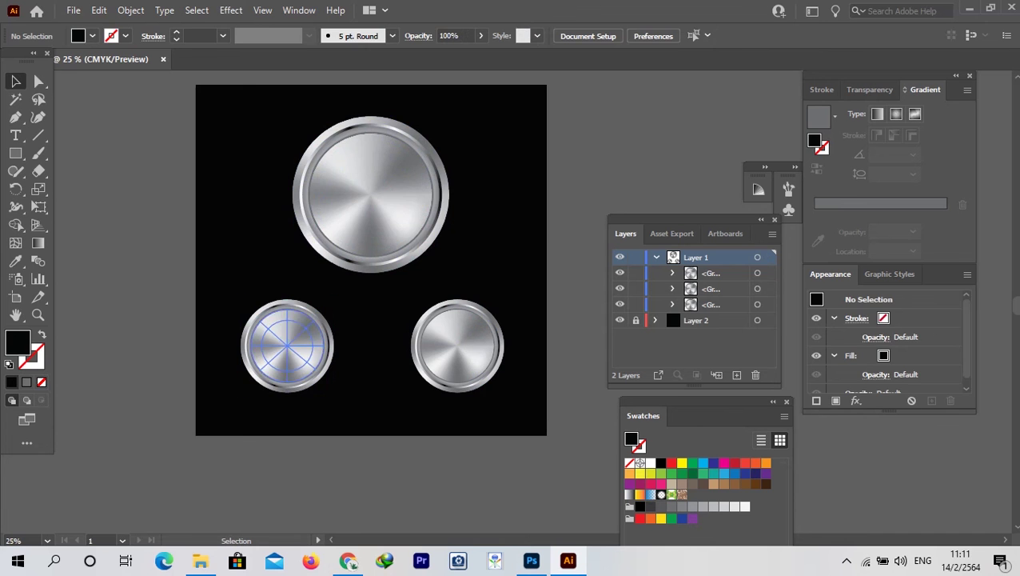
- Ungroup the lower-left small knob
right_click(282, 353)
left_click(330, 214)
left_click(364, 315)
scroll(282, 231, "up", 2)
left_click_drag(284, 447, 295, 292)
- Duplicate the lower-left knob's center mesh disc in place, directly behind the original
left_click(301, 301)
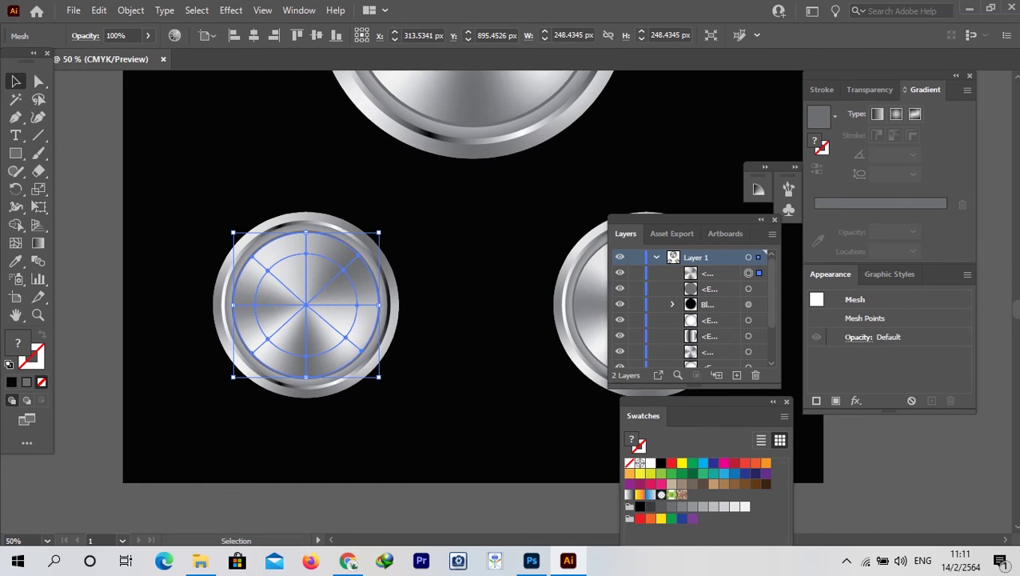
key("ctrl+c")
key("ctrl+b")
left_click_drag(379, 377, 352, 350)
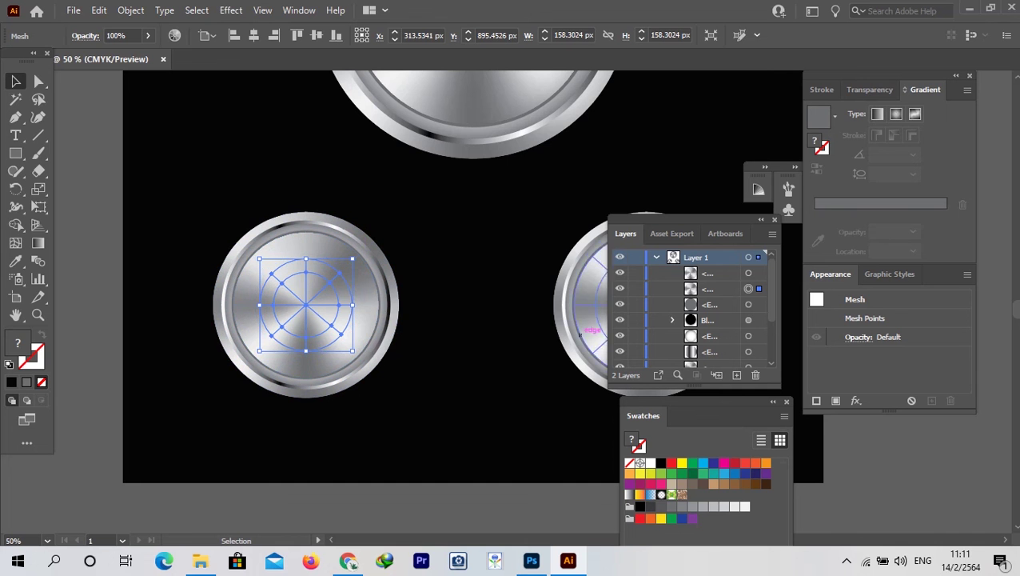
left_click(660, 462)
key("ctrl+z")
key("ctrl+z")
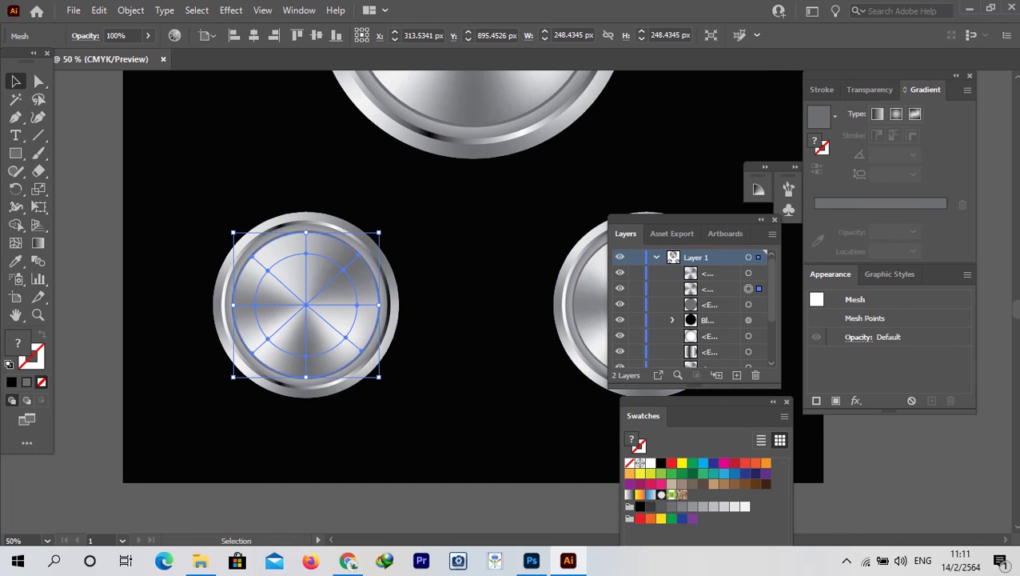
- Turn the mesh disc copy into a black disc about 192 px wide and bring it to the front of the lower-left knob
left_click_drag(380, 376, 362, 360)
left_click(660, 463)
right_click(320, 290)
mouse_move(384, 378)
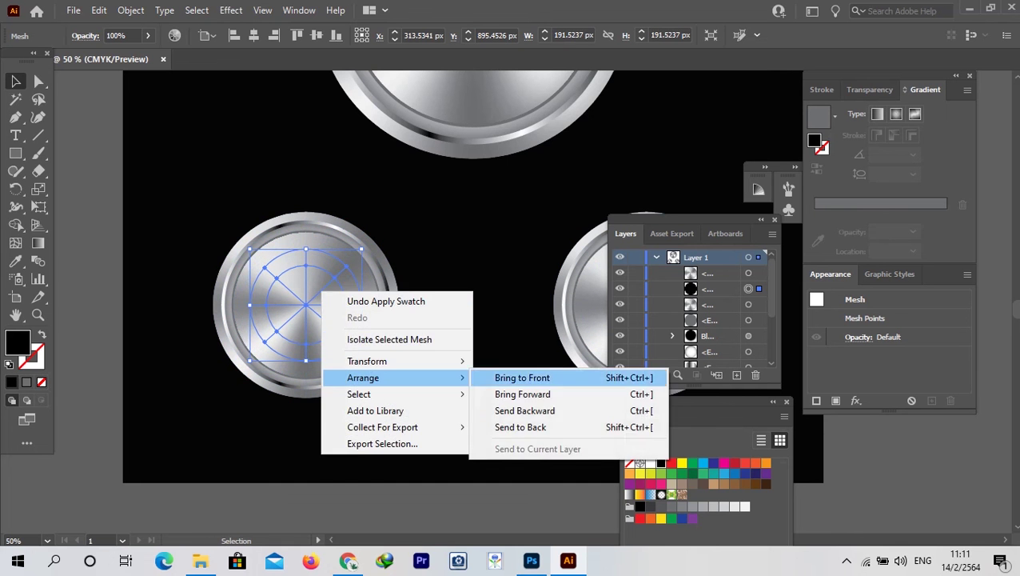
left_click(520, 378)
left_click(479, 344)
scroll(456, 313, "down", 2)
scroll(453, 315, "up", 2)
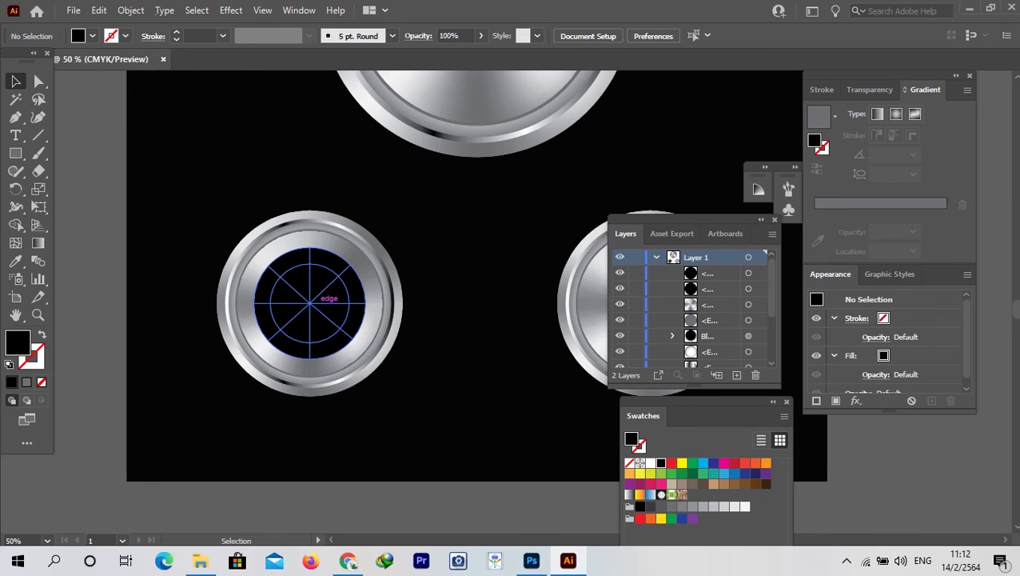
- Duplicate the black disc in place and fill the copy with medium blue
left_click(321, 302)
mouse_move(367, 360)
left_mouse_down()
mouse_move(354, 349)
mouse_move(367, 360)
left_mouse_up()
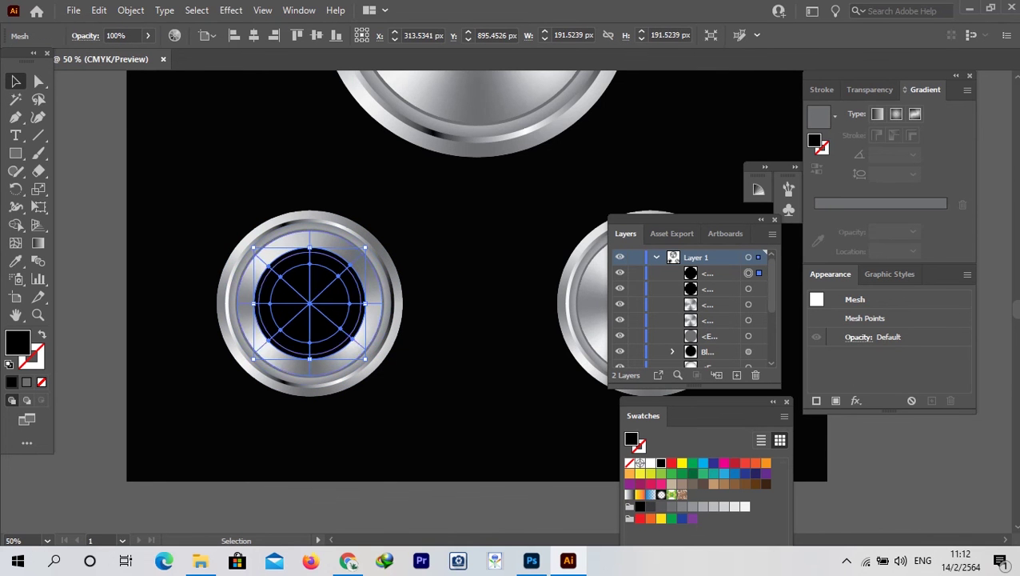
double_click(18, 342)
key("ctrl+v")
key("Return")
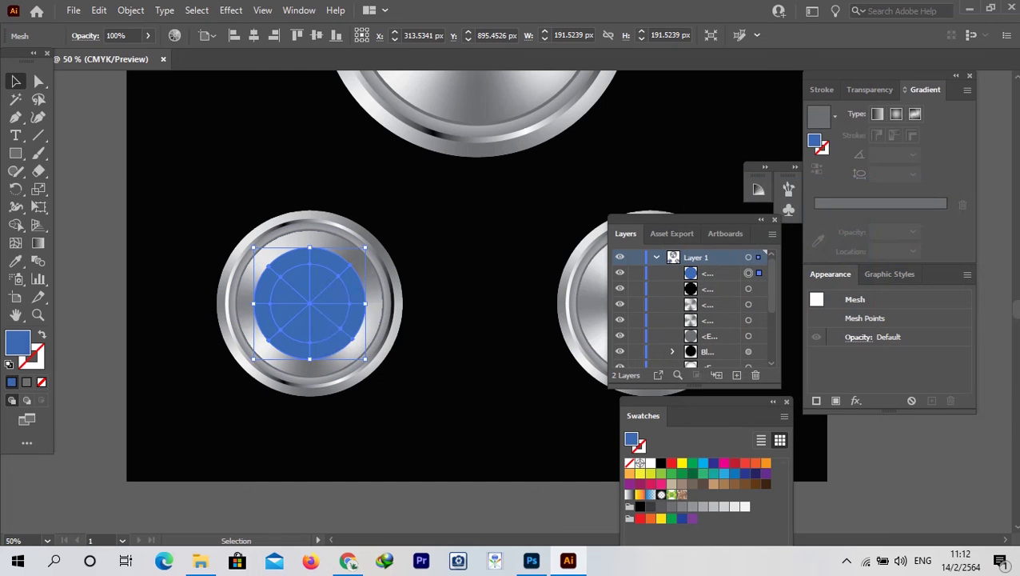
- Send the blue disc behind the black disc and reduce the black disc to about 155 px, exposing a blue ring
right_click(319, 287)
mouse_move(365, 373)
left_click(524, 389)
right_click(323, 288)
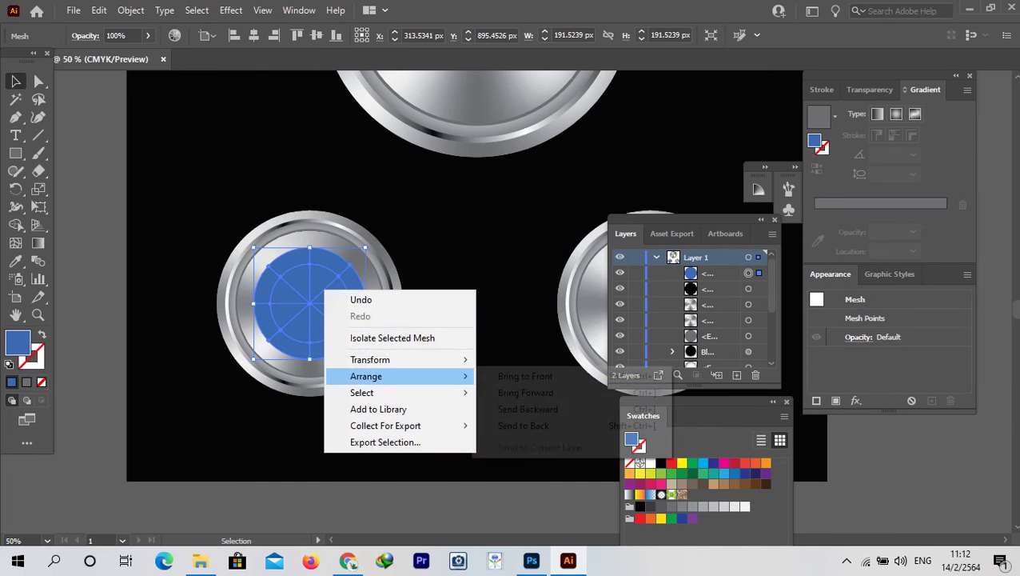
left_click(528, 410)
left_click(461, 328)
scroll(461, 329, "down", 2)
left_click_drag(514, 364, 446, 348)
scroll(409, 337, "up", 1)
scroll(380, 351, "up", 1)
left_click_drag(381, 351, 497, 449)
scroll(377, 316, "up", 3)
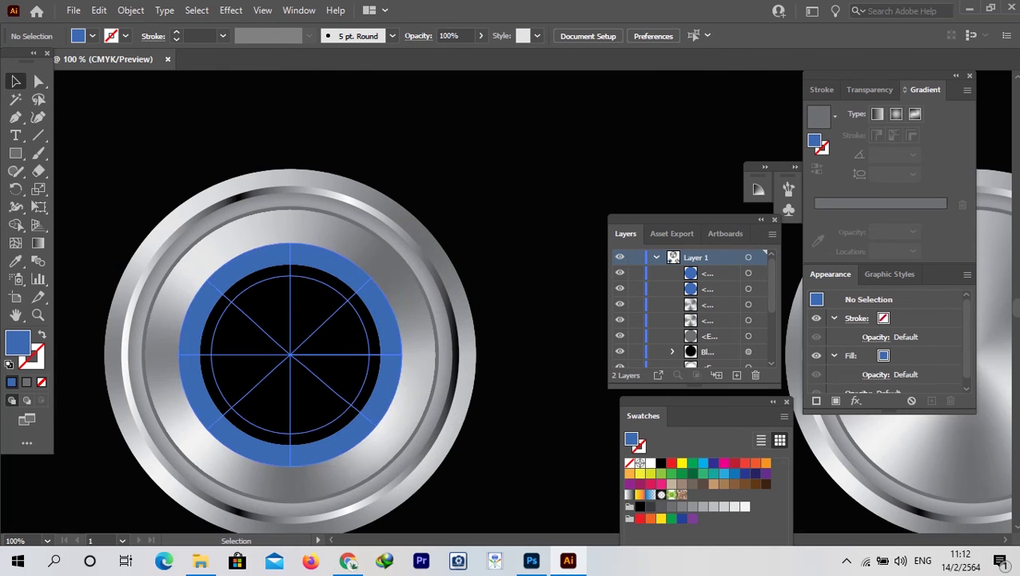
- Scale the blue disc down from its center to leave only a thin blue ring around the black disc
left_click(383, 311)
left_click_drag(402, 242, 385, 259)
key("ctrl+z")
key("ctrl+z")
left_click(356, 279)
key("ctrl+shift+a")
scroll(492, 213, "down", 4)
left_click_drag(491, 213, 346, 280)
- Enlarge the blue disc slightly from its center to thicken the ring around the black disc
scroll(371, 350, "up", 5)
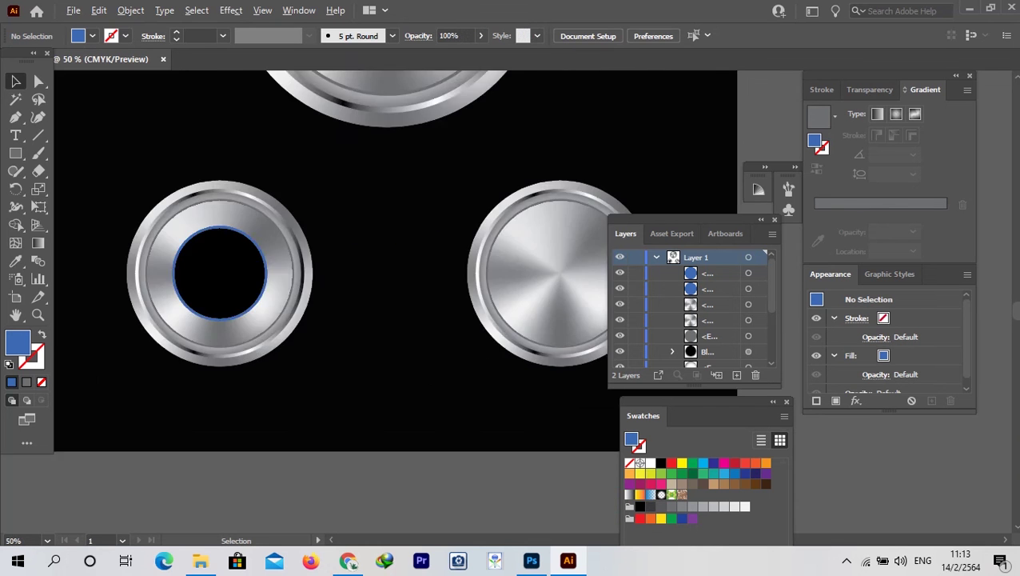
left_click_drag(371, 351, 826, 484)
left_click(516, 189)
left_click_drag(518, 112, 526, 96)
scroll(624, 120, "down", 5)
left_click_drag(624, 120, 310, 290)
key("ctrl+shift+a")
scroll(428, 412, "down", 1)
scroll(429, 413, "up", 1)
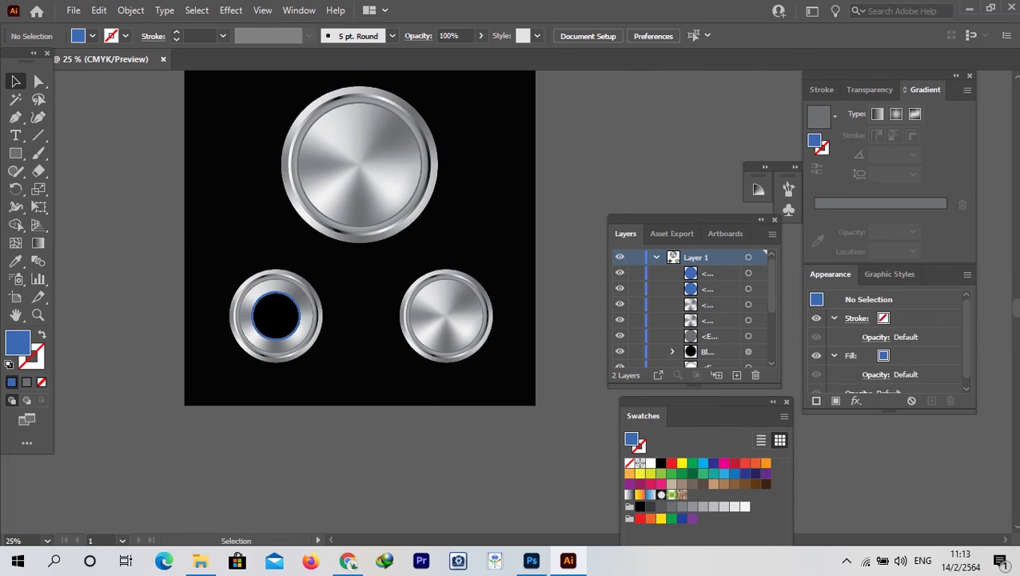
- Duplicate the black disc and its blue ring onto the middle of the lower-right knob
scroll(300, 319, "up", 1)
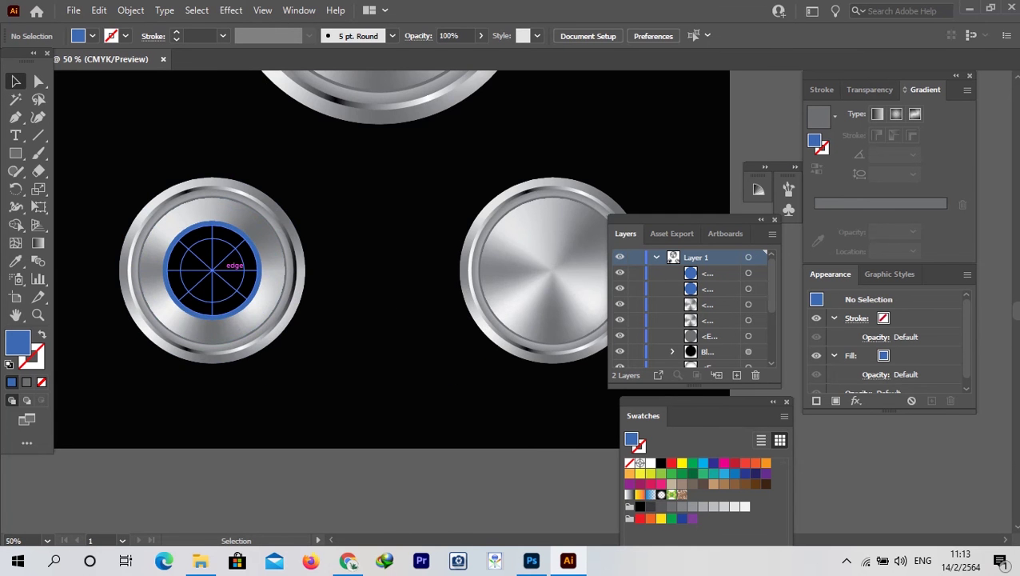
scroll(204, 256, "up", 1)
scroll(215, 268, "up", 3)
left_click_drag(342, 250, 584, 237)
scroll(513, 239, "down", 4)
left_click_drag(513, 239, 474, 238)
key("ctrl+shift+a")
scroll(509, 334, "down", 1)
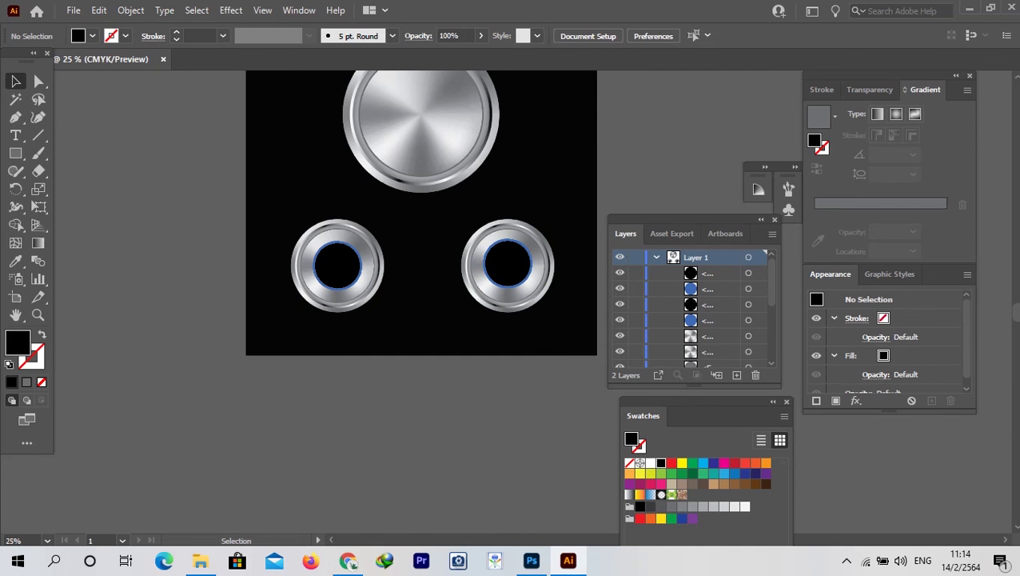
- Select the black disc and its blue ring on the lower-right knob and move them onto the knob's exact center
scroll(508, 262, "up", 2)
left_click(508, 260)
scroll(507, 260, "up", 3)
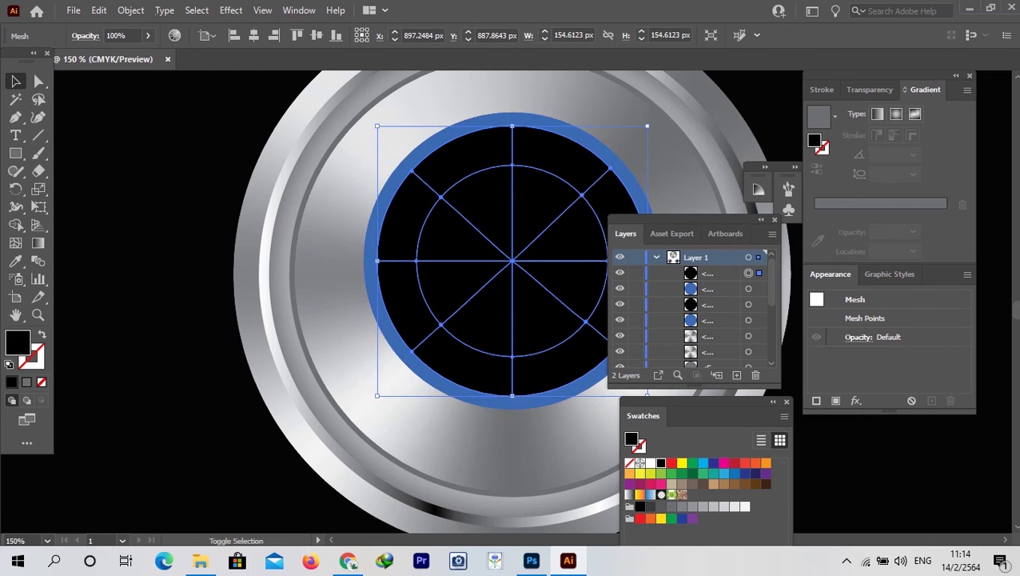
left_click(512, 121, "shift")
mouse_move(512, 260)
left_mouse_down()
mouse_move(521, 272)
mouse_move(513, 262)
mouse_move(513, 274)
left_mouse_up()
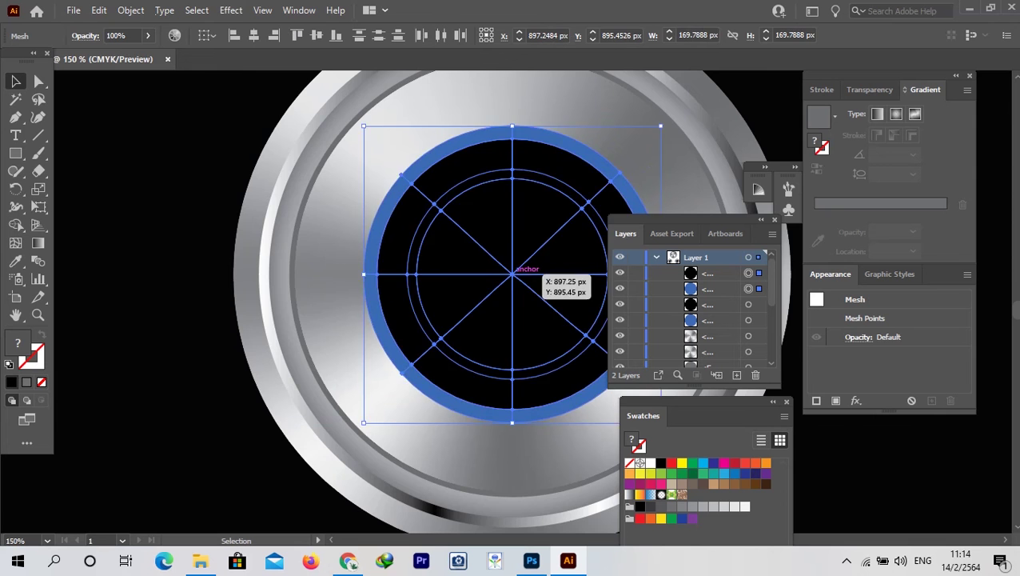
- Recolor the blue mesh disc behind the lower-right knob's black center to red
scroll(513, 274, "down", 3)
left_click(513, 392)
scroll(548, 311, "up", 3)
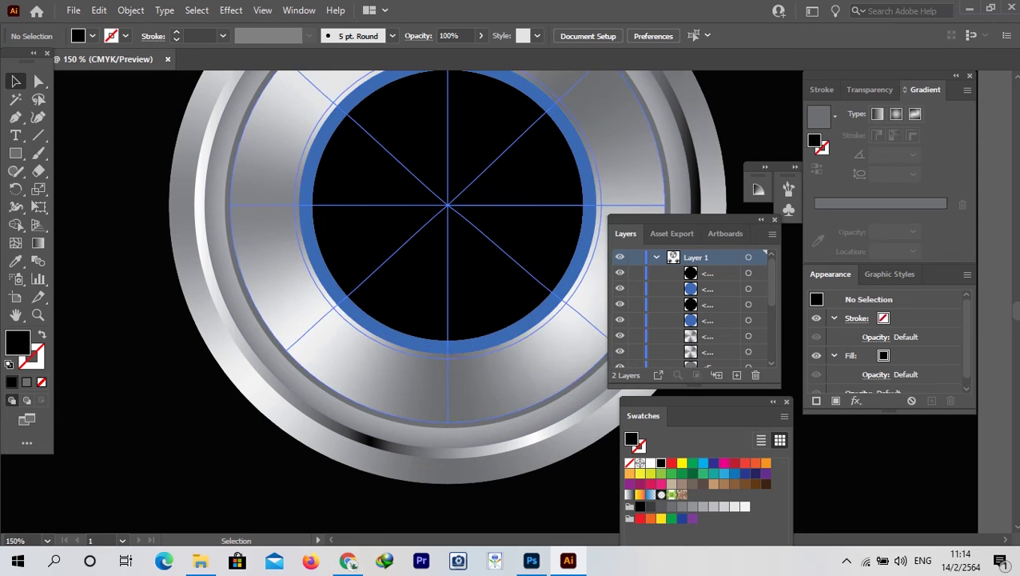
left_click(549, 311)
left_click(672, 463)
scroll(493, 373, "down", 5)
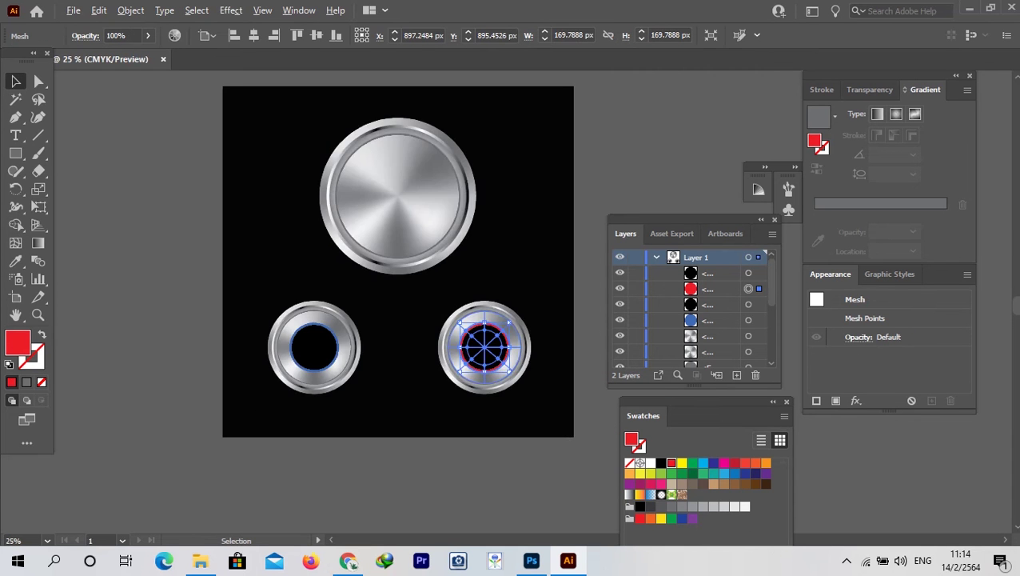
left_click(450, 469)
scroll(451, 469, "down", 1)
left_click_drag(450, 469, 472, 368)
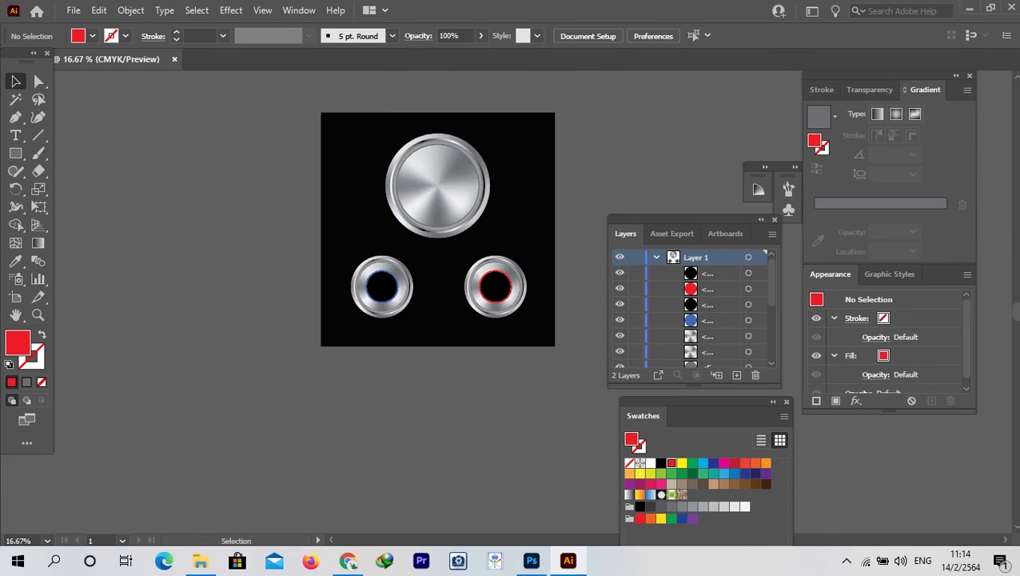
- Unlock Layer 2 and fill its black background rectangle with the gray linear gradient
scroll(688, 307, "down", 3)
left_click(635, 359)
left_click(532, 248)
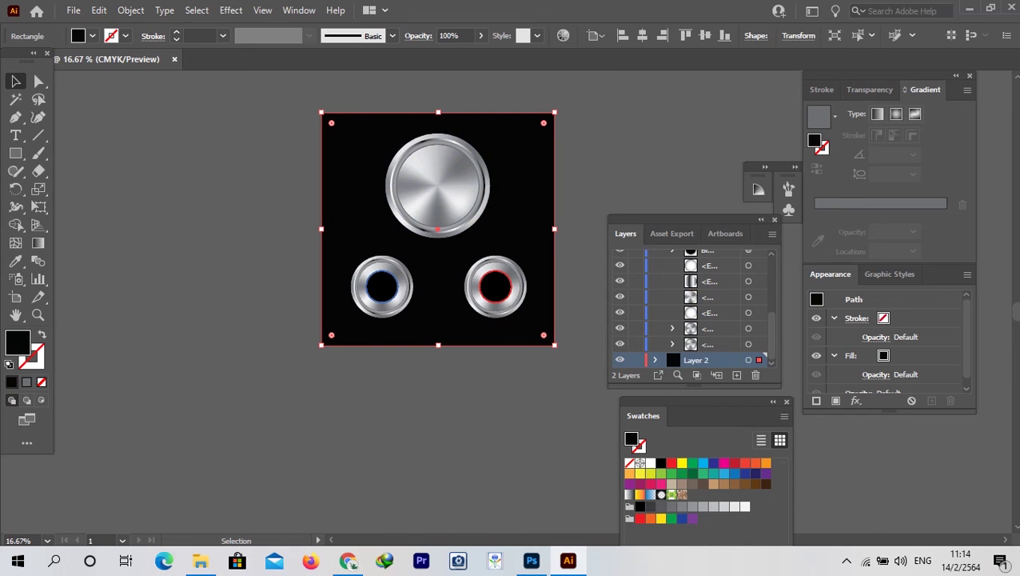
key("period")
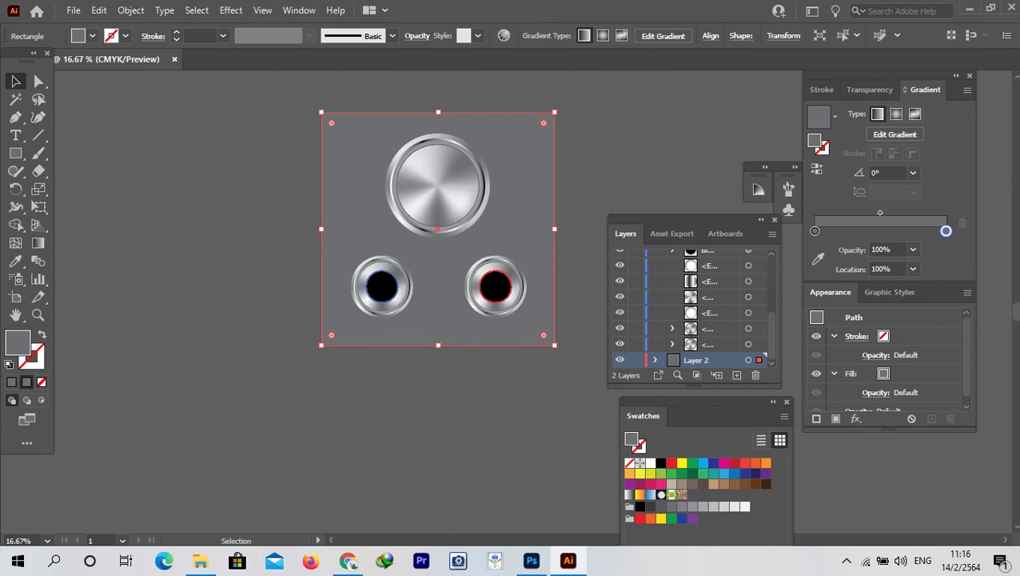
- Recolor the black center disc of the lower-left knob with a gray sampled from the large knob using the Eyedropper
key("ctrl+=")
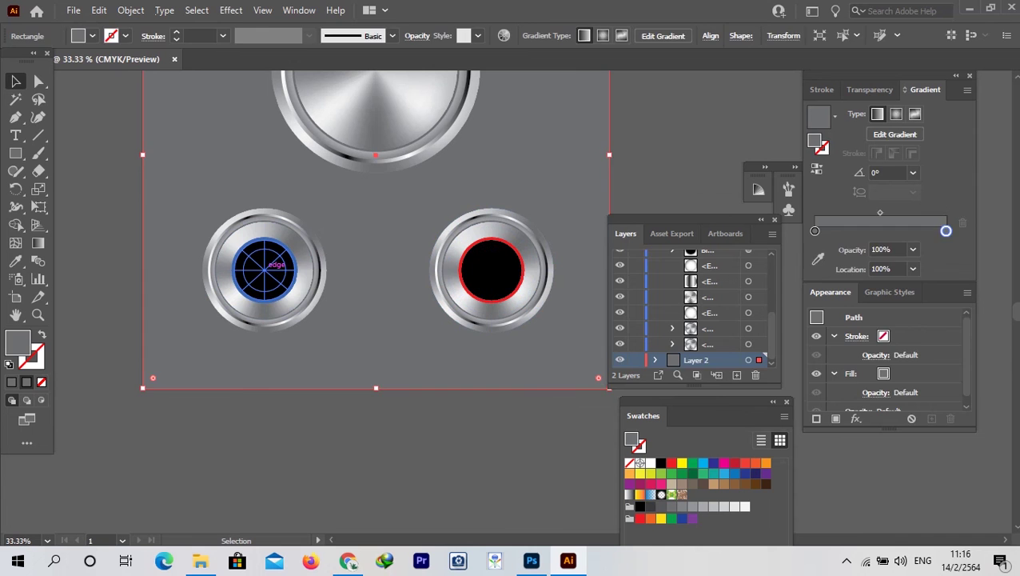
key("i")
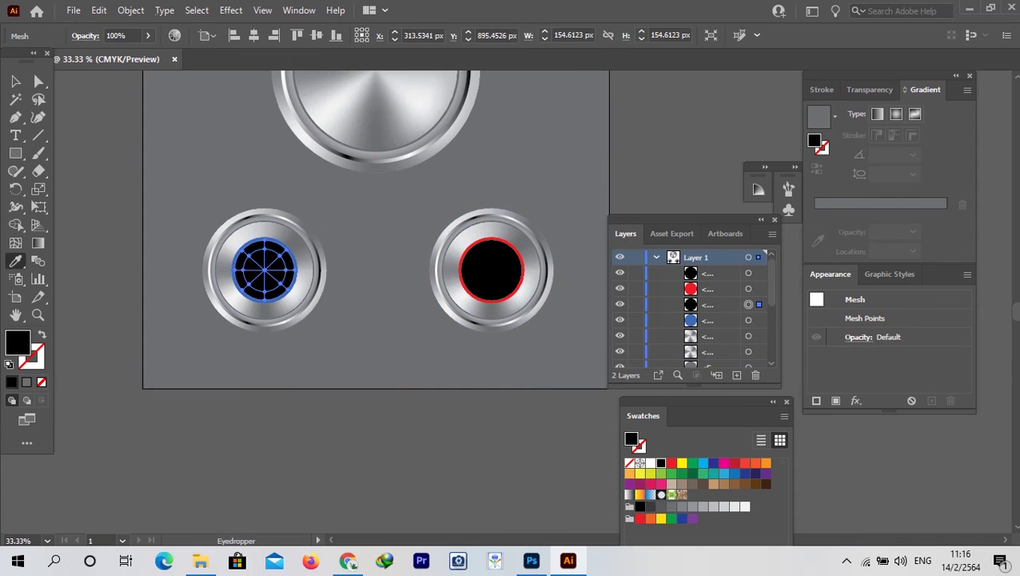
left_click(375, 120)
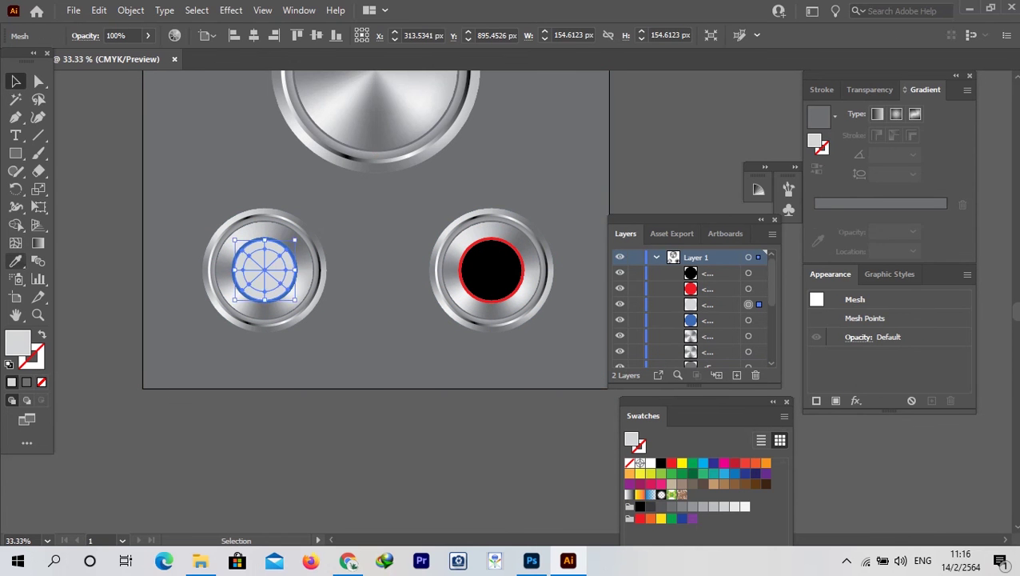
key("v")
left_click(128, 218)
scroll(132, 218, "down", 2)
left_click_drag(133, 218, 284, 311)
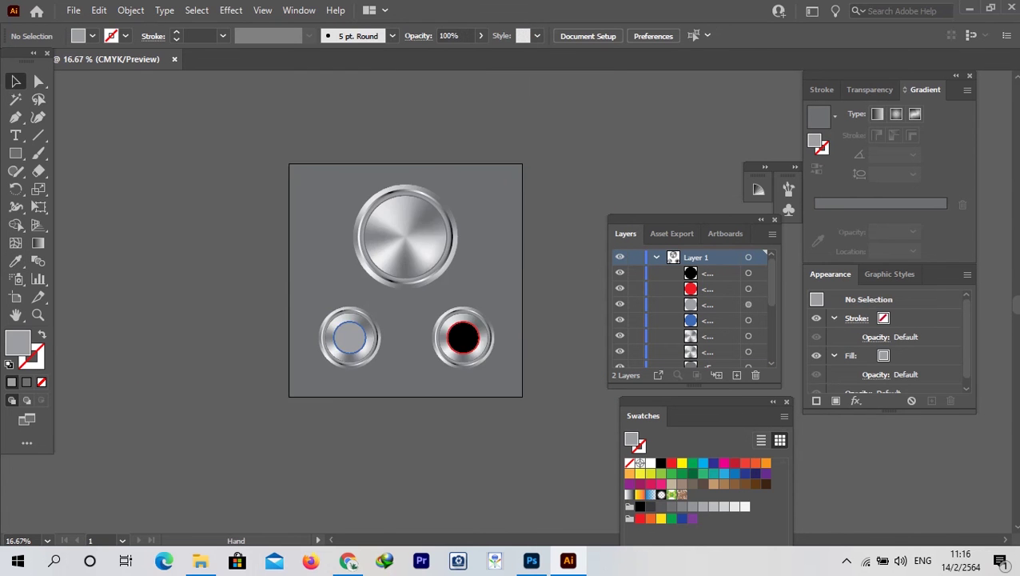
- Recolor the lower-right knob's black center disc with a light gray sampled from the large knob's brushed face
scroll(379, 405, "up", 1)
scroll(379, 404, "down", 1)
left_click(463, 337)
left_click(15, 261)
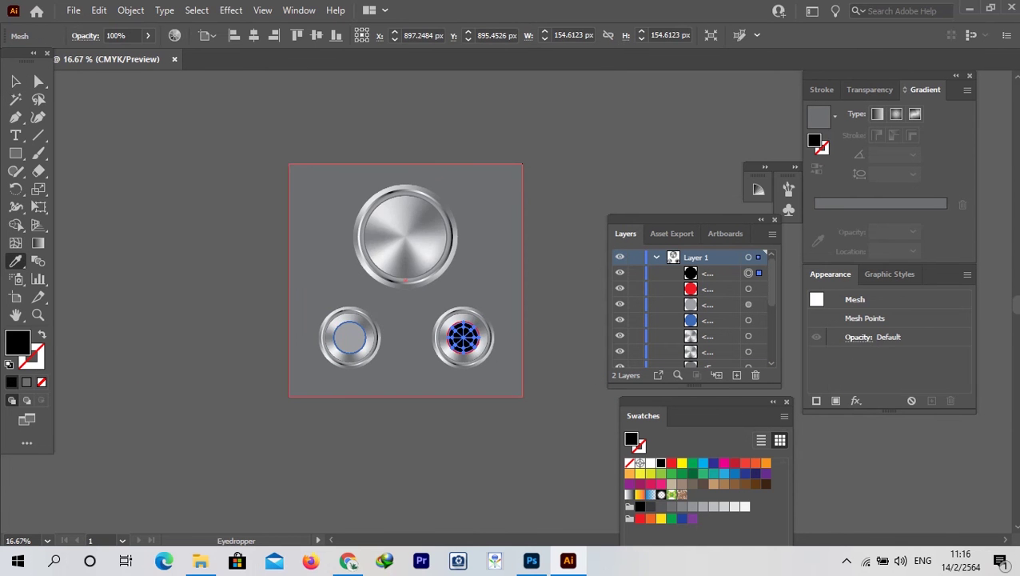
left_click(385, 219)
key("v")
left_click(239, 224)
scroll(189, 100, "down", 1)
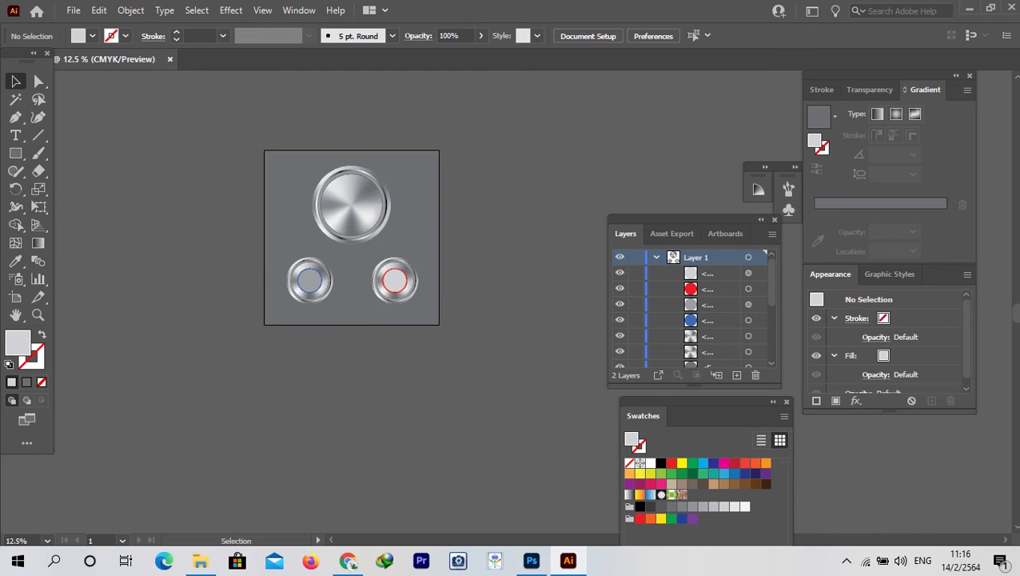
- Move the gray center disc off the lower-left knob into the empty area between the knobs
scroll(390, 279, "up", 1)
left_click_drag(360, 278, 520, 293)
scroll(465, 278, "up", 1)
scroll(313, 286, "up", 3)
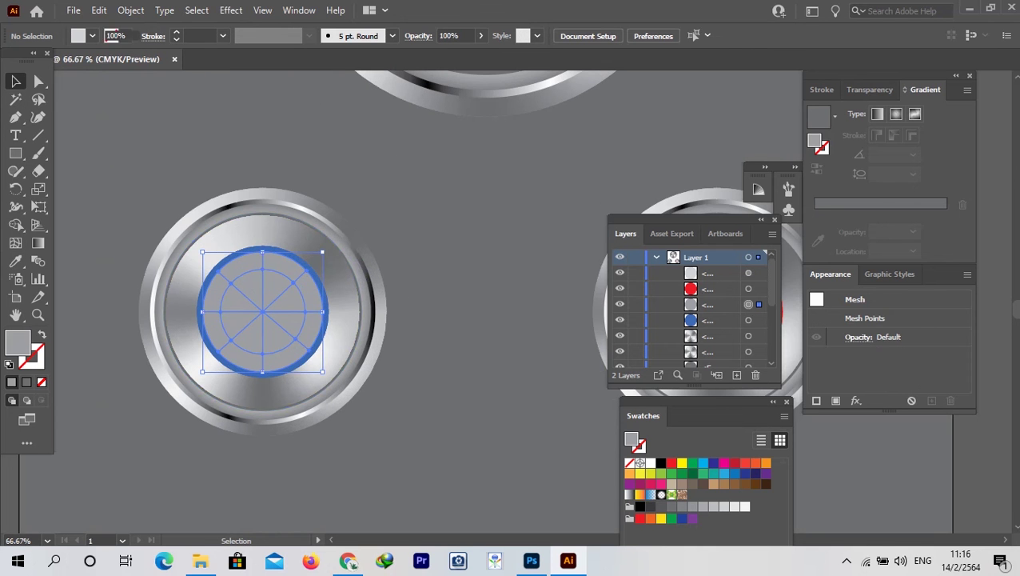
left_click(314, 287)
left_click_drag(262, 311, 458, 215)
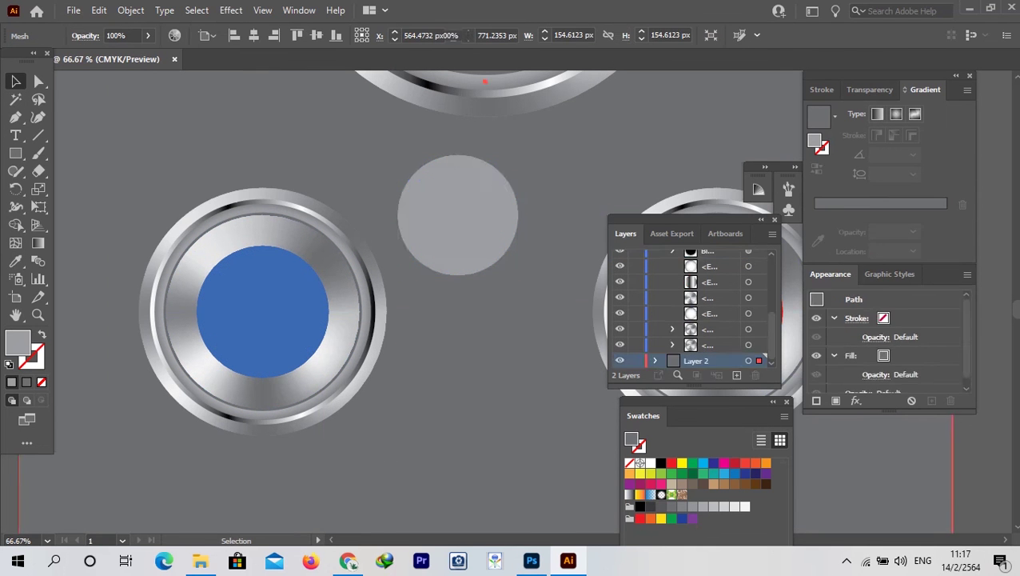
key("a")
left_click_drag(516, 179, 499, 192)
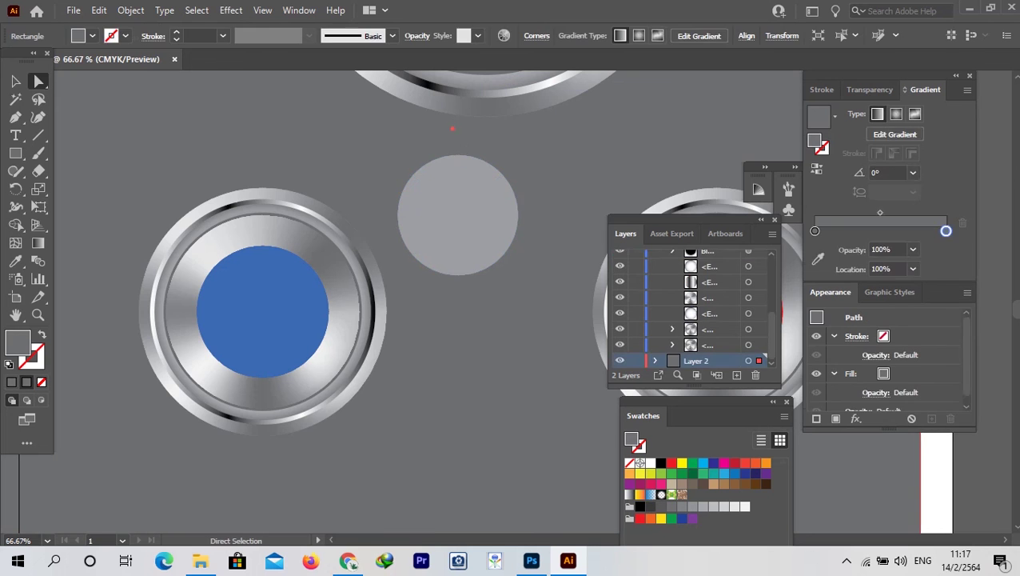
left_click_drag(506, 150, 521, 206)
left_click(502, 178)
left_click_drag(536, 147, 504, 182)
- Deselect everything and lock Layer 2, which holds the background rectangle
scroll(585, 174, "down", 4)
left_click_drag(585, 174, 371, 216)
left_click(511, 224)
left_click(636, 360)
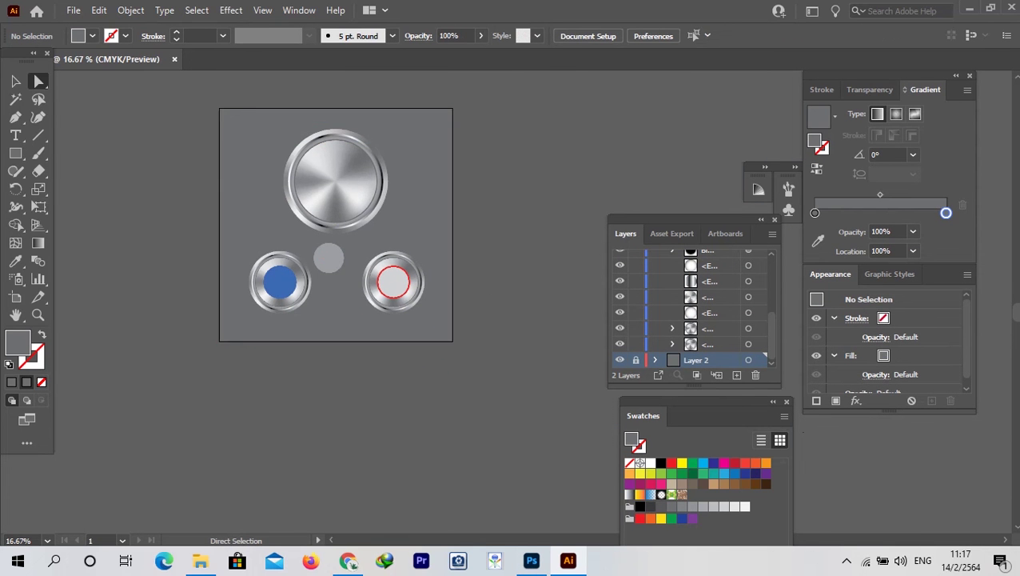
- Color the upper-right mesh points of the loose gray disc dark gray
scroll(352, 258, "up", 2)
scroll(339, 233, "up", 2)
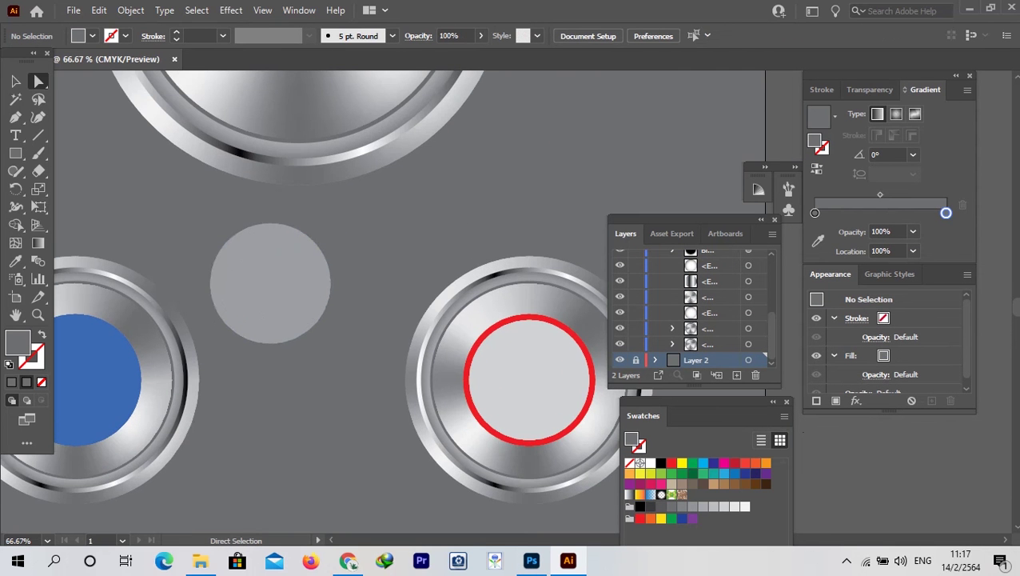
key("v")
left_click(323, 240)
left_click_drag(325, 232, 294, 259)
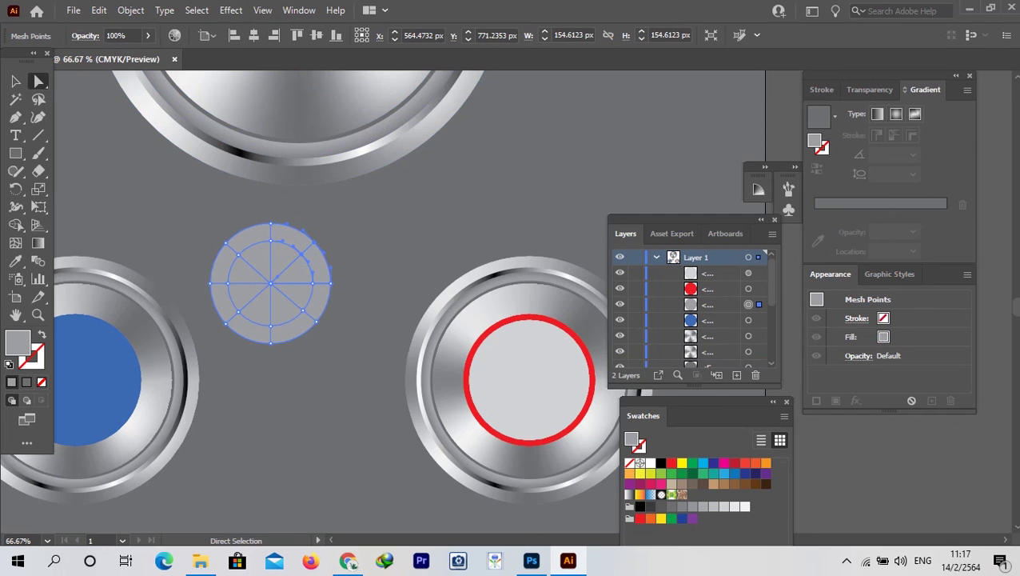
left_click(660, 505)
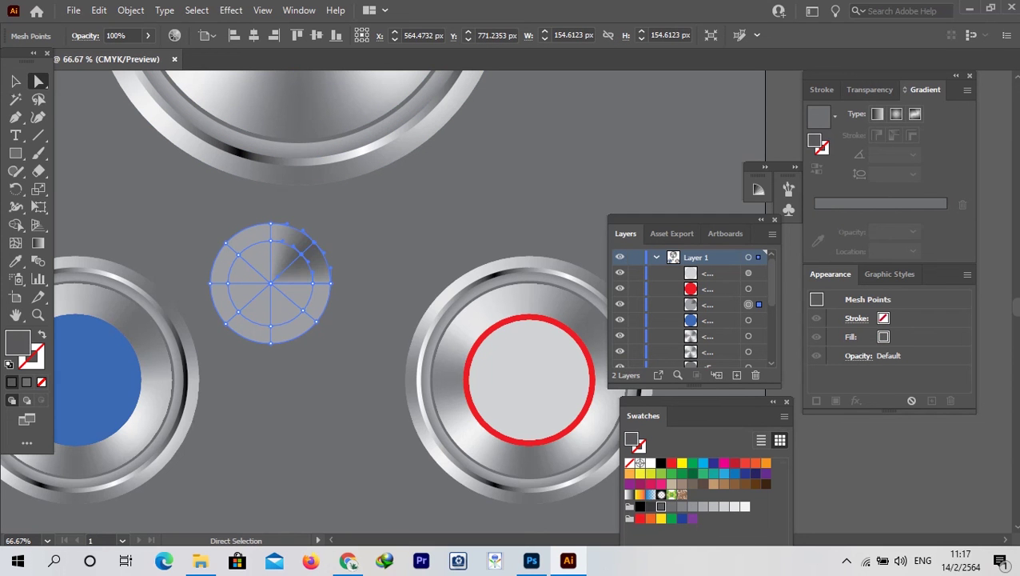
- Continue clockwise around the loose disc, coloring its right, lower-right and bottom mesh points alternately light and medium gray
left_click_drag(341, 275, 307, 291)
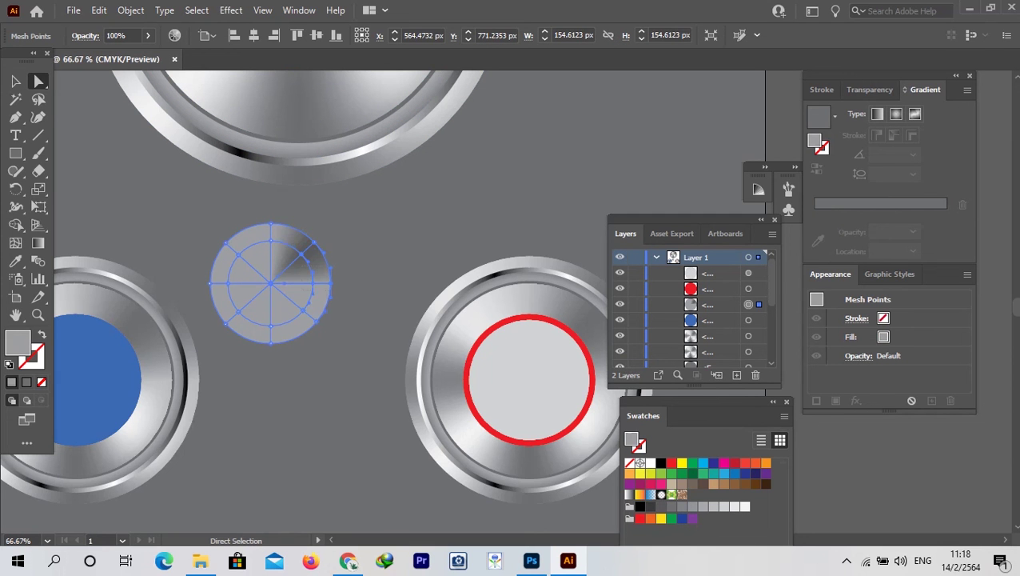
left_click(724, 505)
left_click_drag(343, 341, 300, 308)
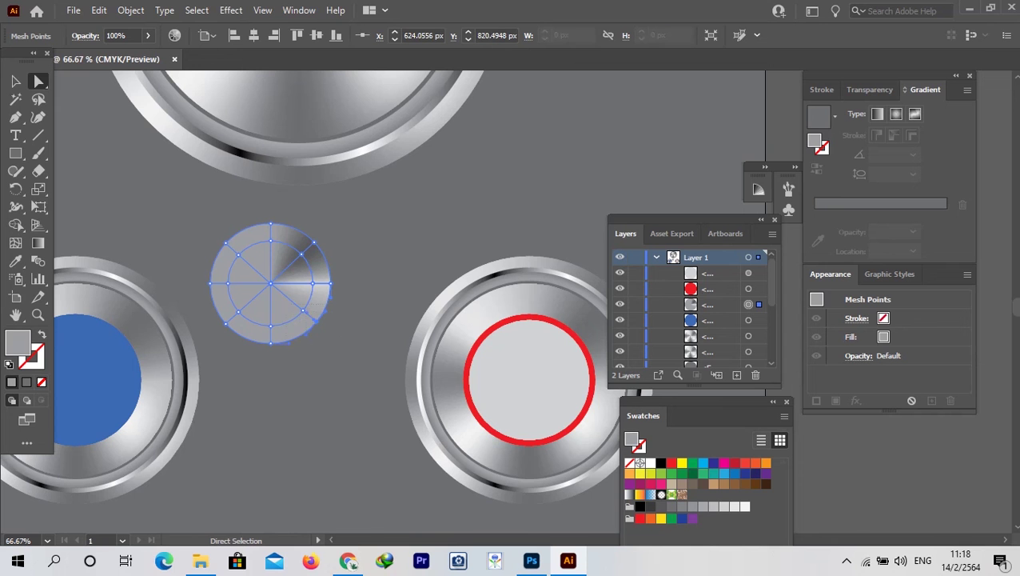
left_click(682, 506)
left_click_drag(286, 356, 259, 320)
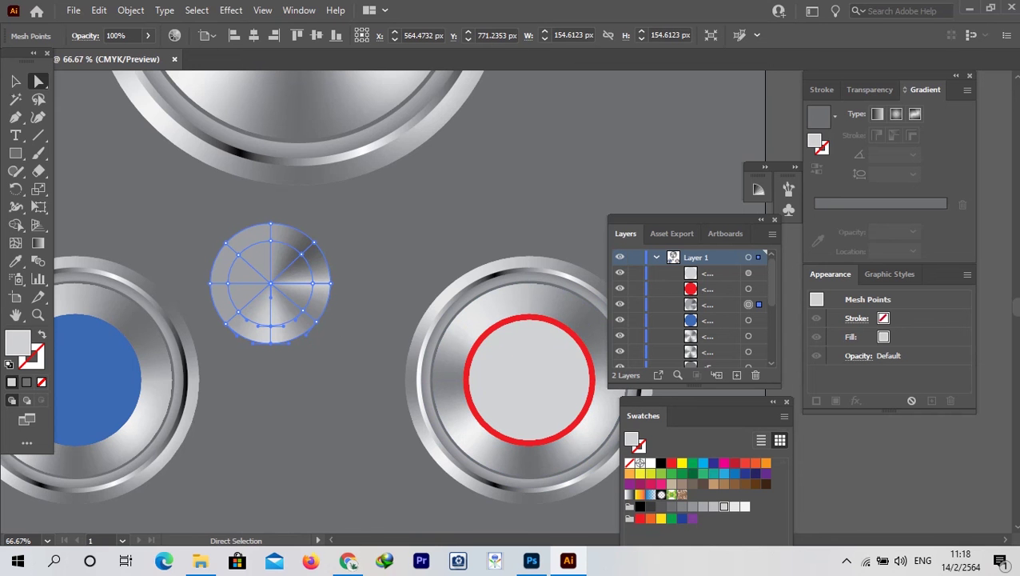
left_click(682, 506)
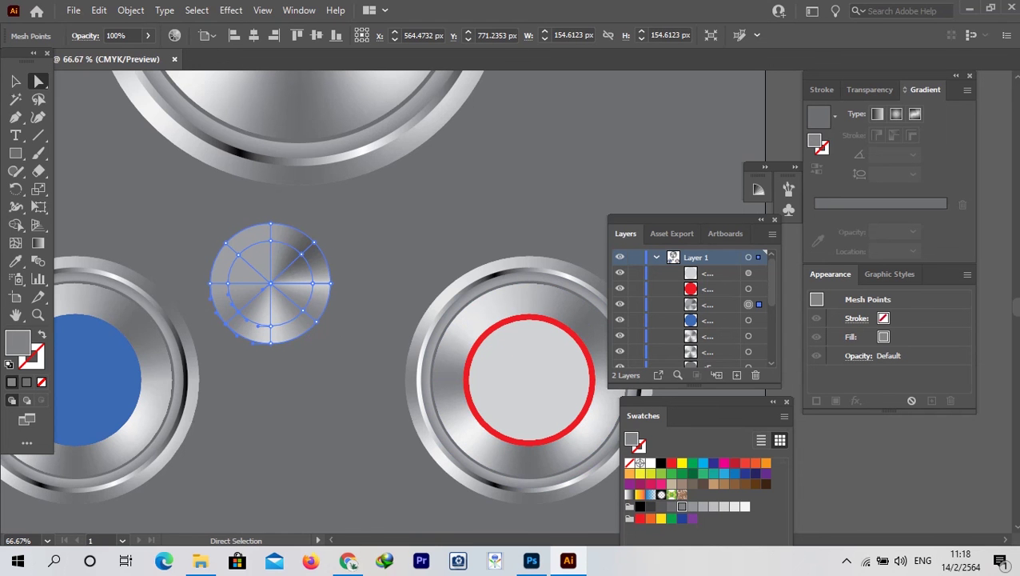
- Color the remaining mesh points around the loose disc alternately light and medium gray to complete the brushed-metal sheen
left_click_drag(198, 297, 453, 277)
left_click(724, 506)
left_click(682, 506)
left_click(724, 506)
left_click(414, 215)
- Place the shaded mesh disc inside the blue ring and a copy brought to front inside the red ring
scroll(415, 215, "down", 2)
key("v")
scroll(339, 252, "down", 1)
right_click(450, 242)
mouse_move(511, 331)
left_click(639, 330)
left_click(515, 195)
scroll(515, 195, "down", 3)
scroll(578, 176, "up", 4)
left_click_drag(412, 208, 623, 167)
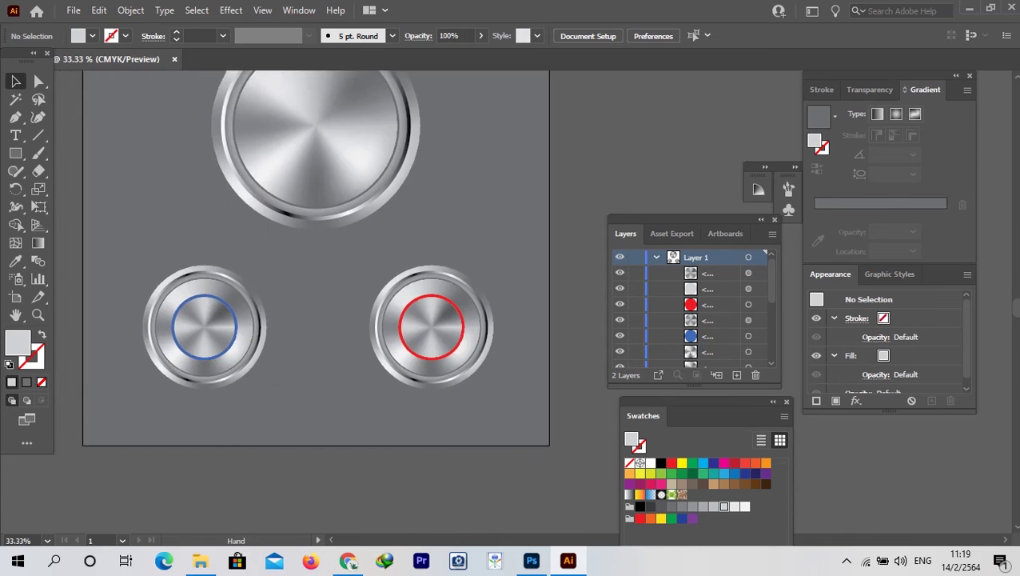
- Fill the background rectangle on Layer 2 with a horizontal gradient from teal to green
scroll(624, 166, "down", 2)
scroll(695, 312, "down", 3)
left_click(560, 182)
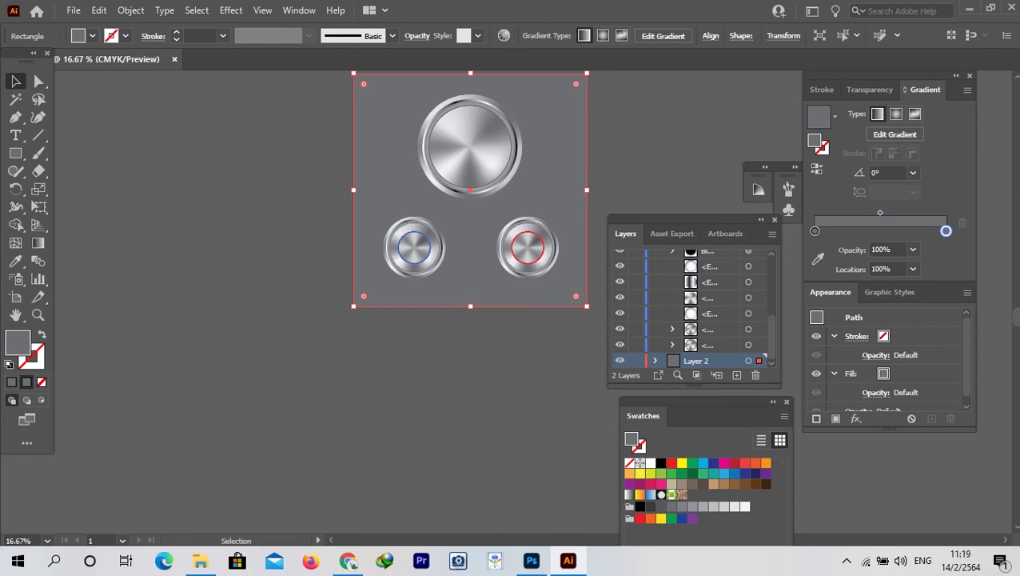
left_click_drag(714, 474, 814, 231)
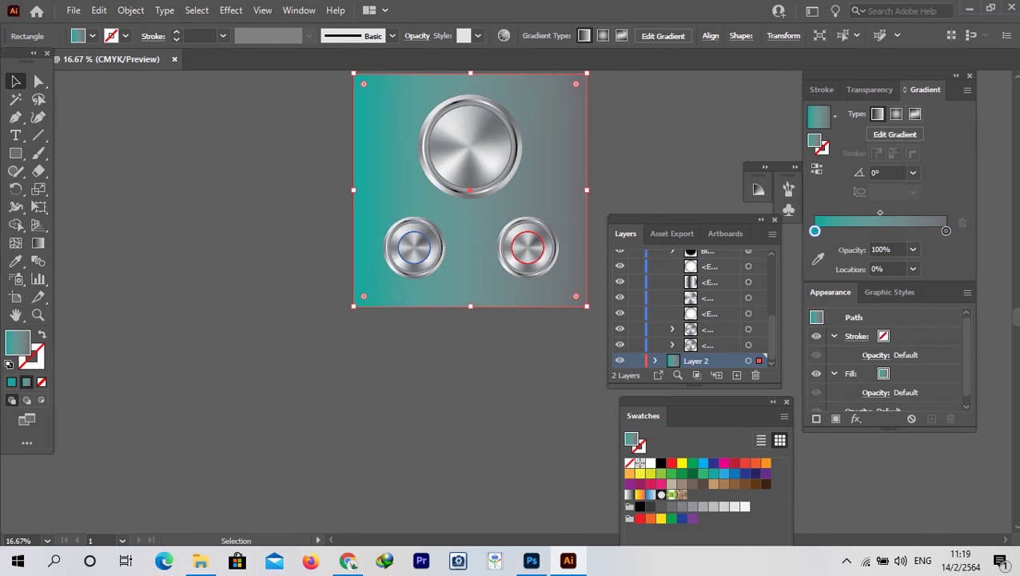
left_click_drag(731, 472, 946, 231)
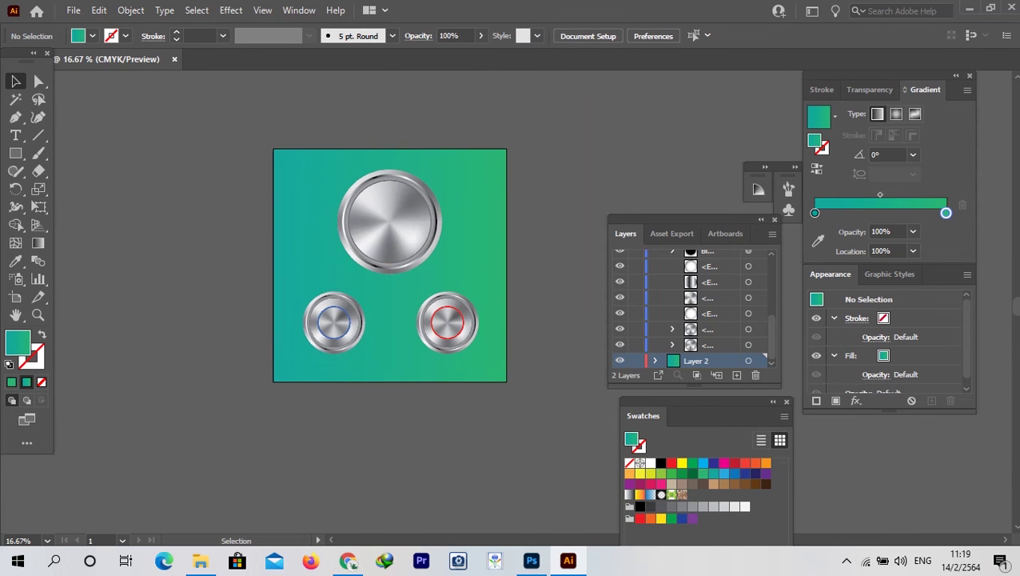
key("ctrl+=")
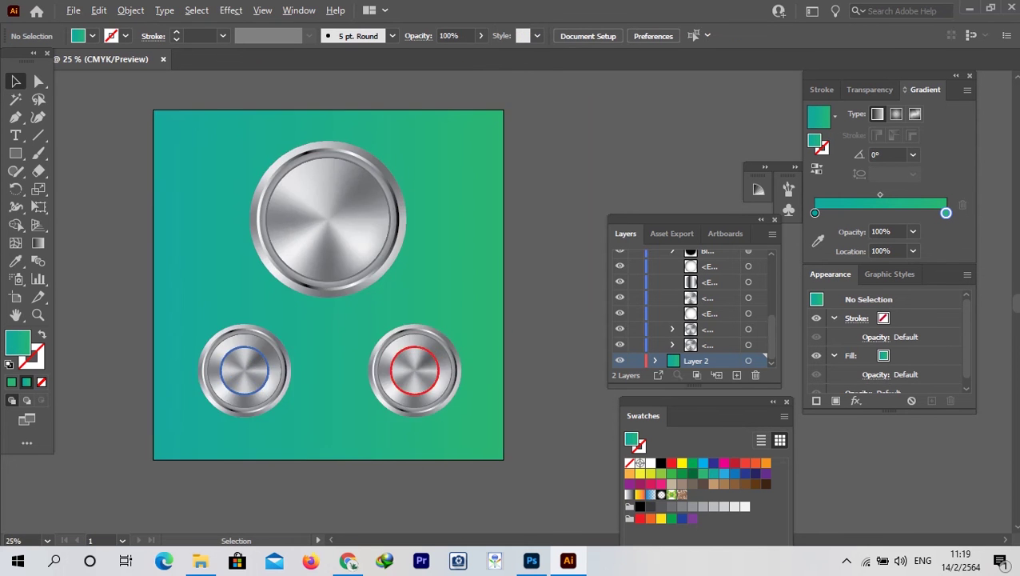